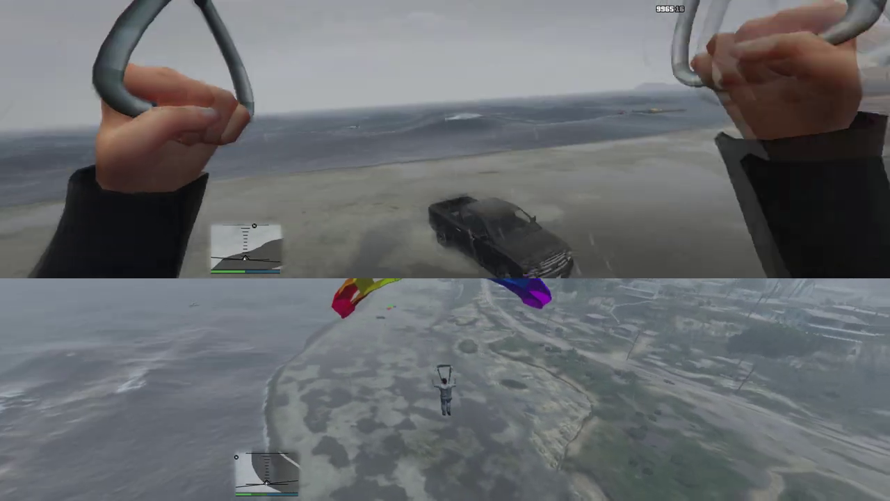
key(v)
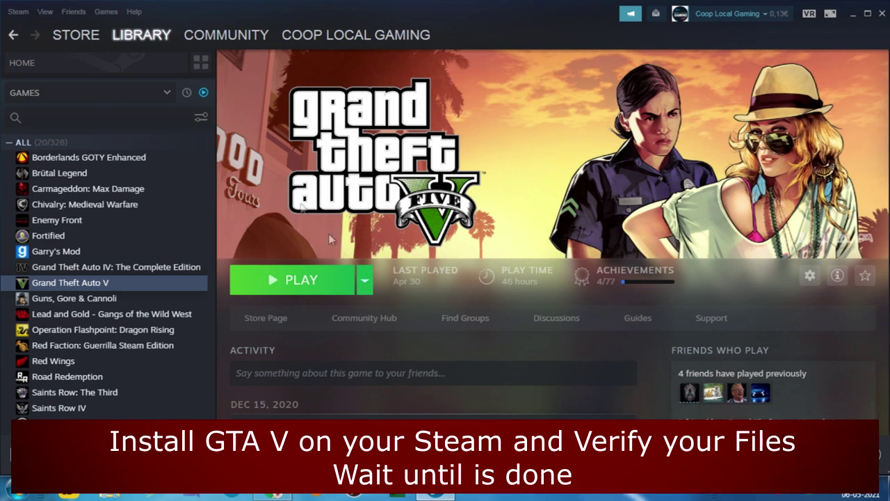
Step: Verify the integrity of Grand Theft Auto V's local game files in Steam and close the validation report
right_click(111, 282)
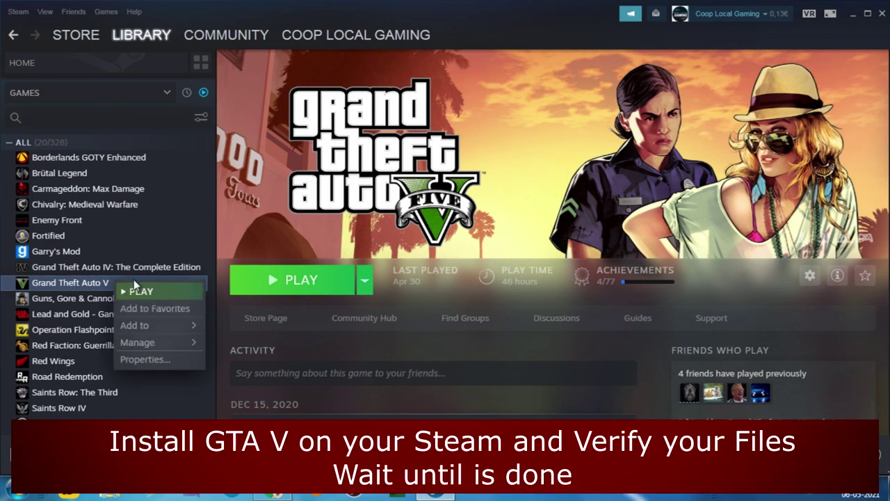
click(148, 359)
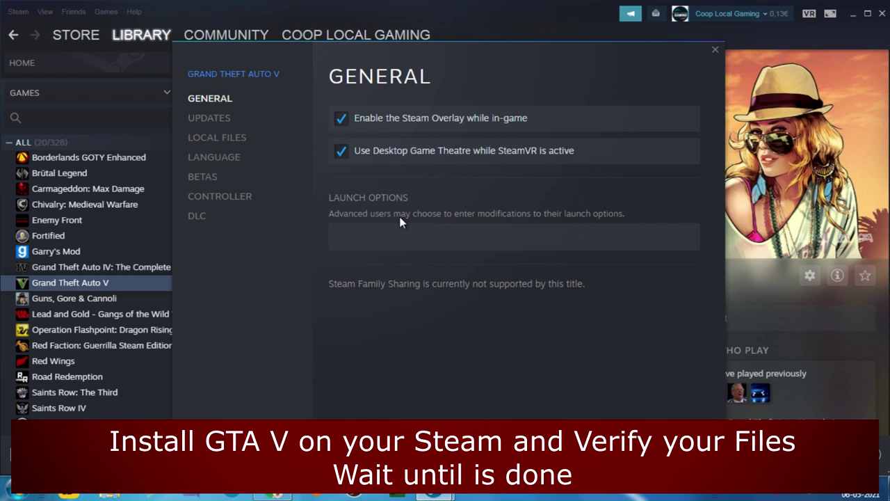
click(233, 141)
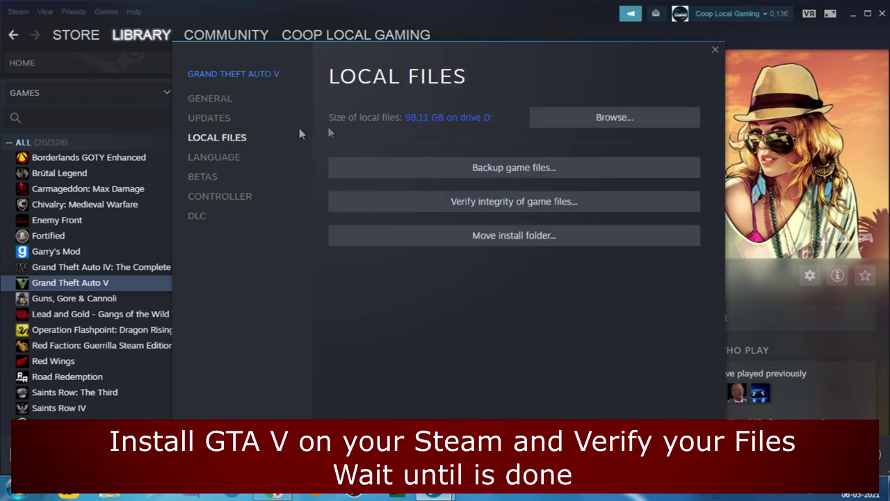
click(496, 201)
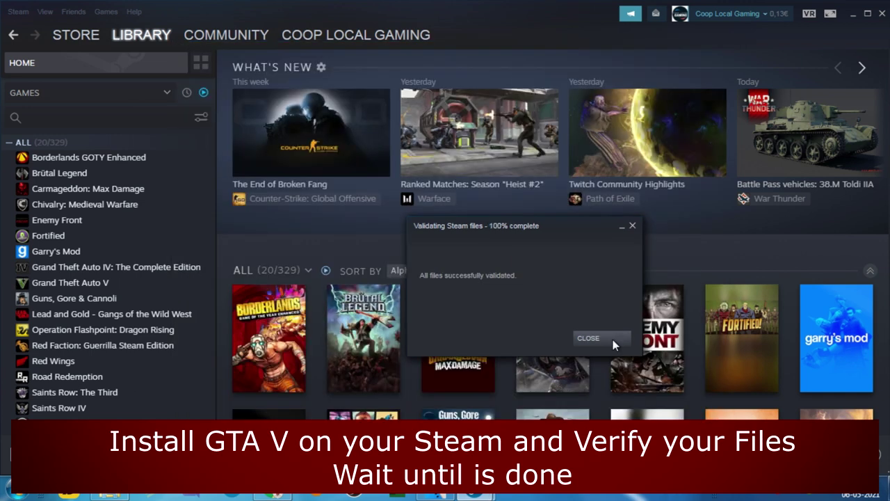
click(613, 340)
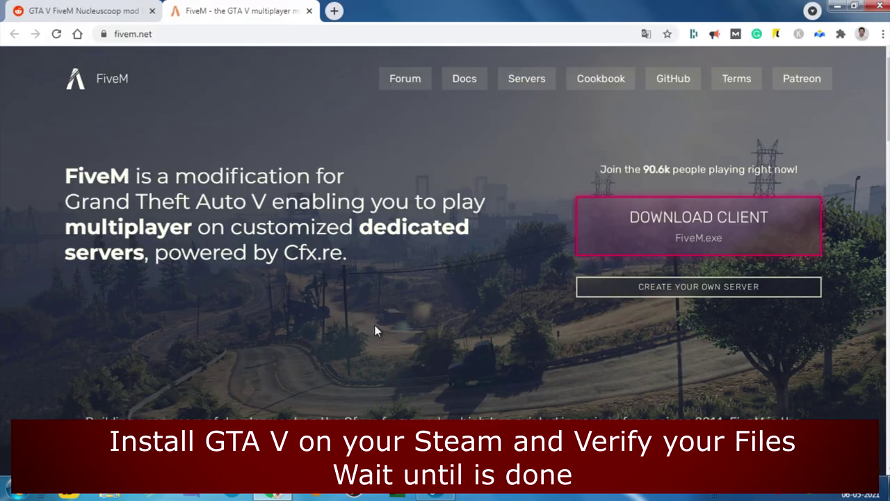
drag(66, 176, 308, 226)
right_click(346, 211)
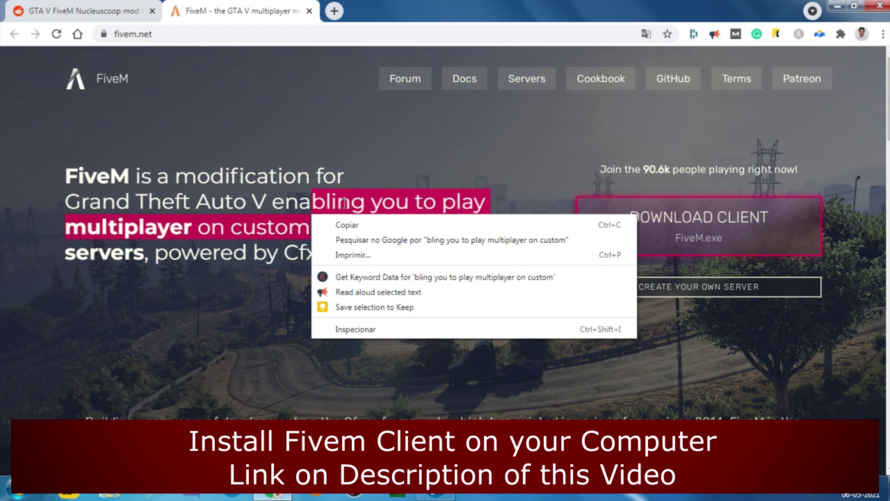
click(337, 201)
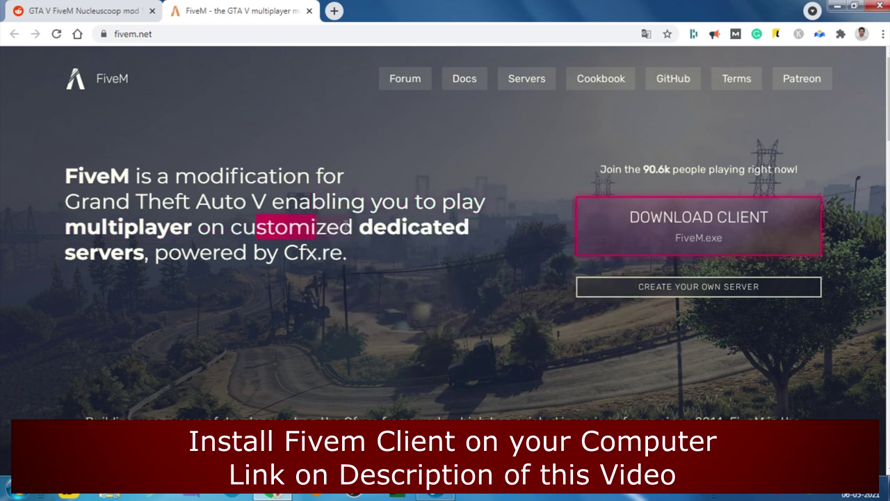
drag(345, 225, 183, 252)
drag(360, 260, 376, 273)
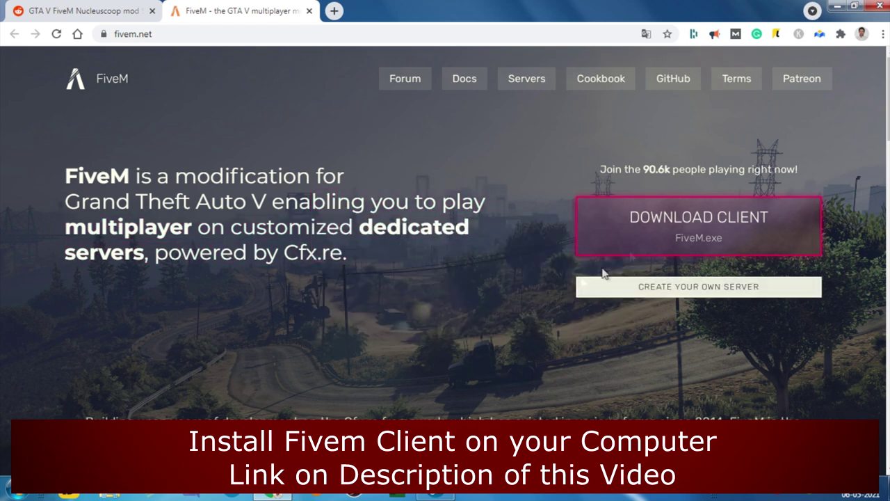
Step: Download the FiveM client from fivem.net, going through its service agreement, and save FiveM.exe to the desktop
click(736, 229)
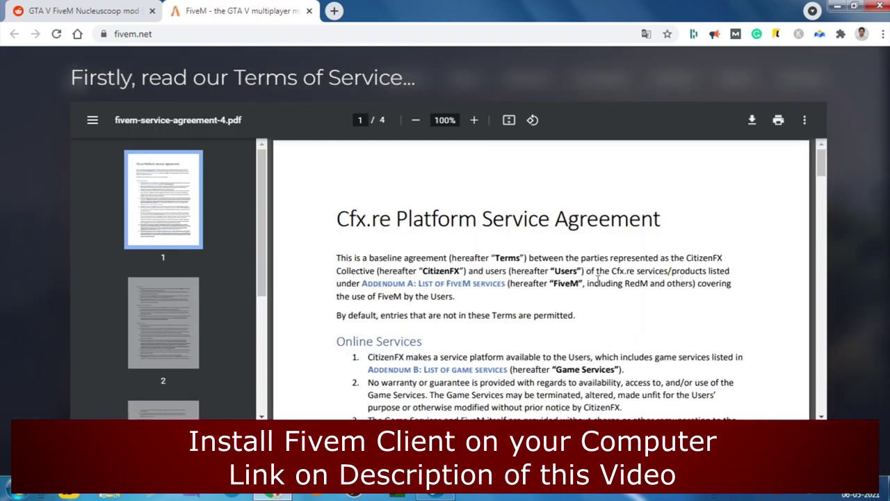
mouse_move(821, 162)
mouse_down()
mouse_move(820, 398)
mouse_move(821, 157)
mouse_up()
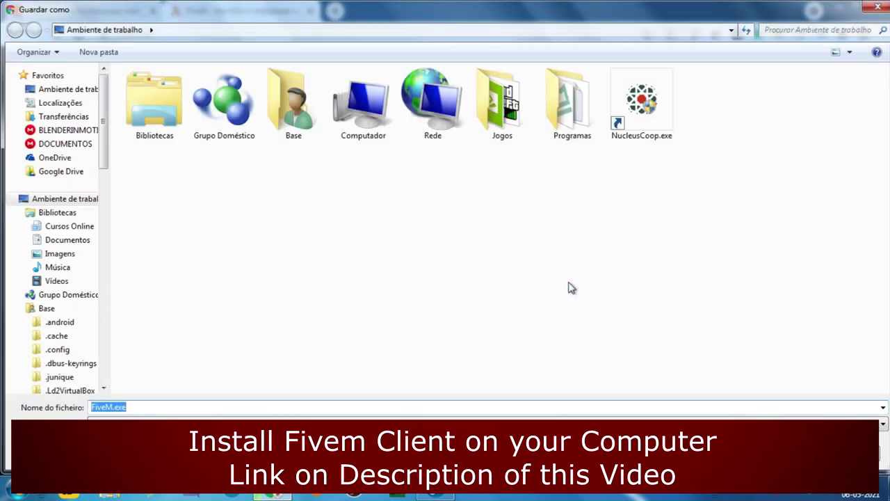
key(Return)
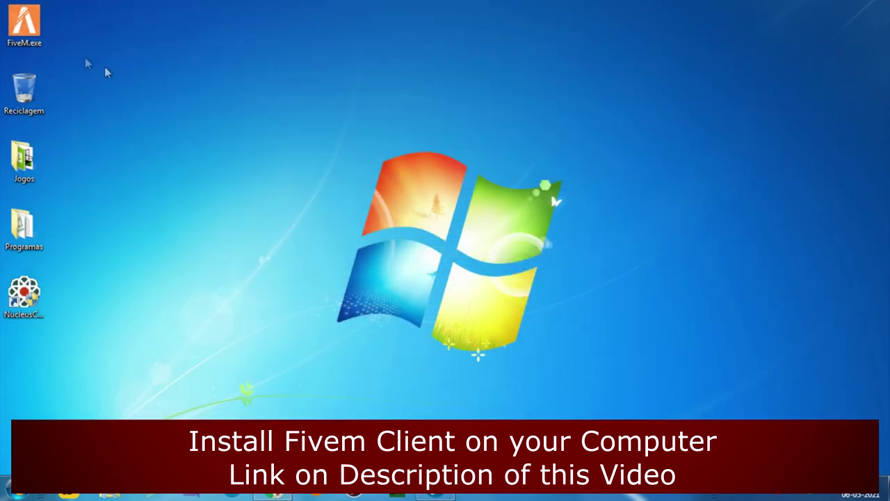
Step: Run the downloaded FiveM.exe from the desktop, continue past the outdated Windows warning and accept the game cache update
drag(28, 24, 297, 179)
double_click(285, 168)
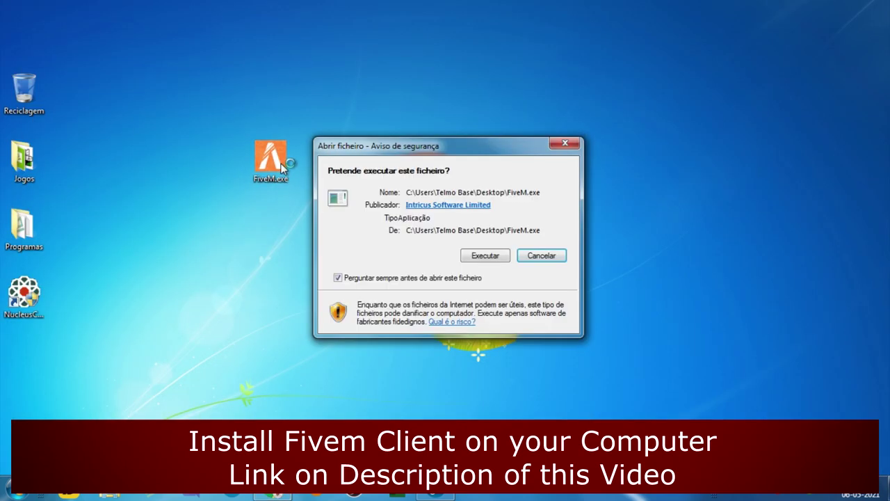
click(484, 256)
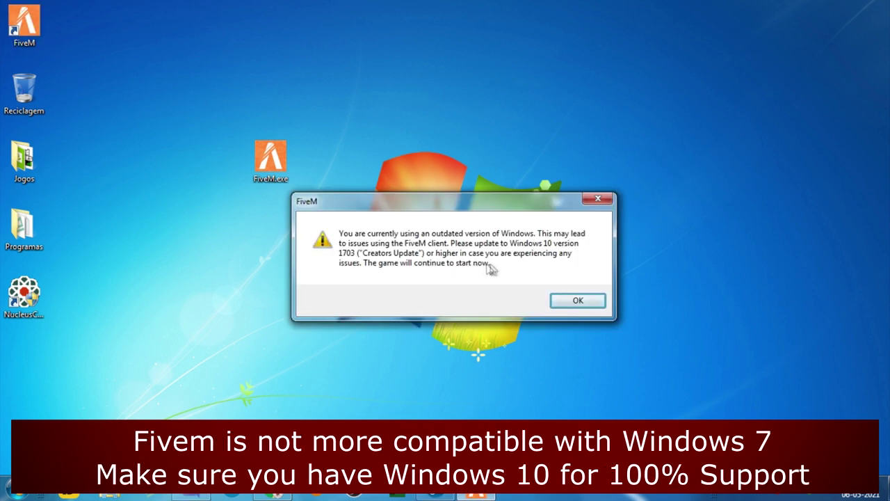
click(575, 302)
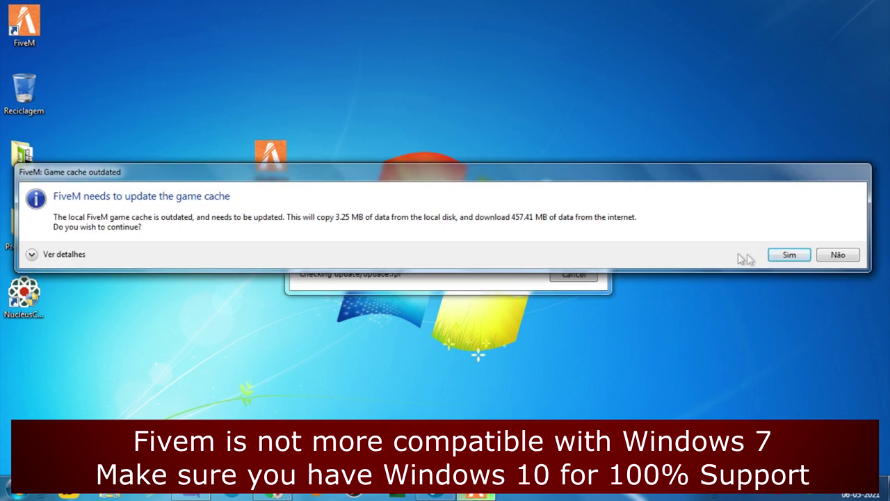
click(788, 256)
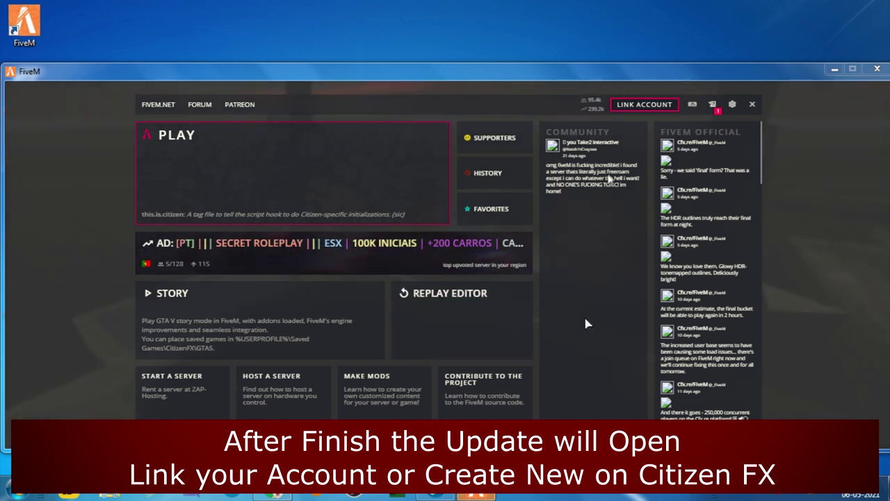
Step: Link the Cfx.re account to FiveM by authorizing the client's access and returning to the FiveM application
click(649, 105)
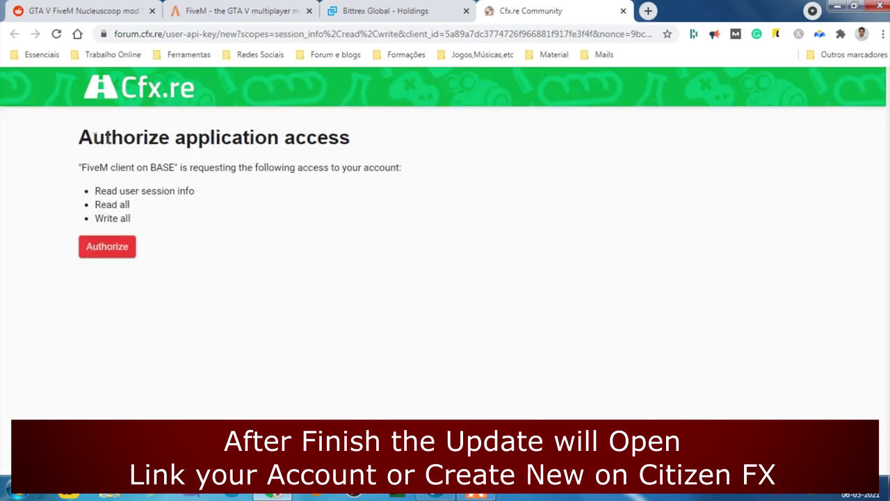
click(110, 250)
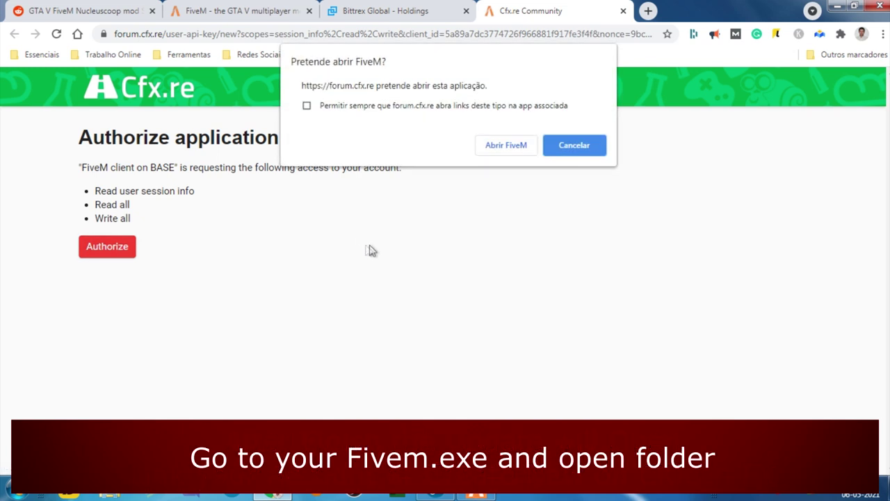
click(503, 144)
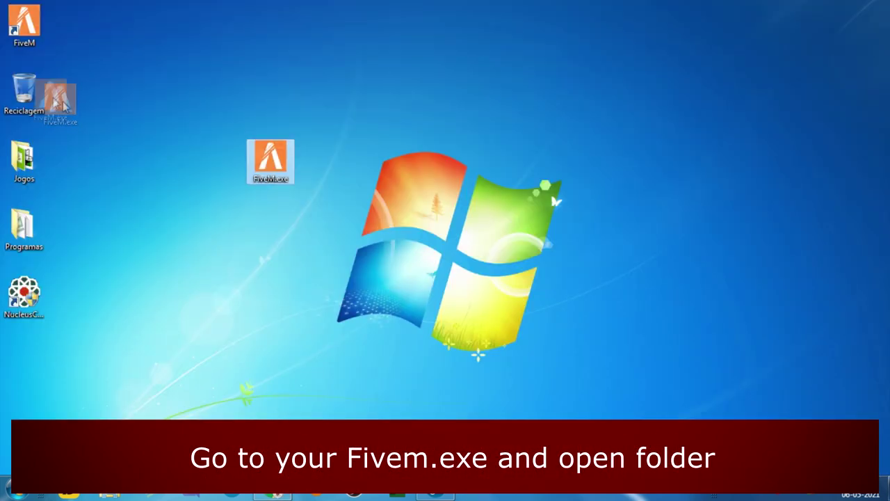
Step: Open the file location of the FiveM desktop shortcut and cut the main FiveM folder from AppData\Local
right_click(23, 24)
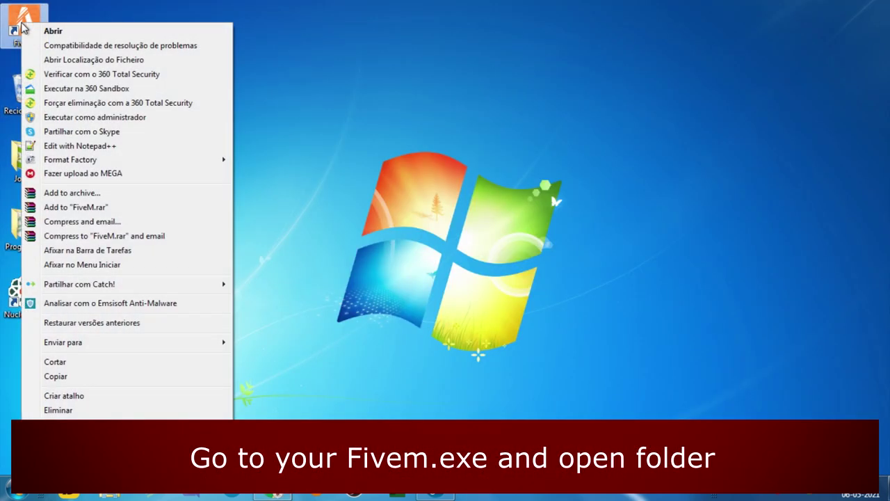
click(89, 61)
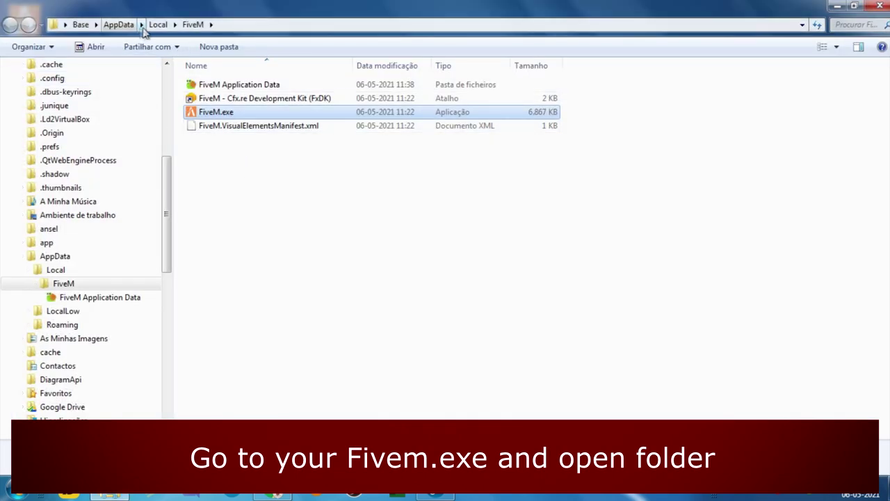
click(158, 24)
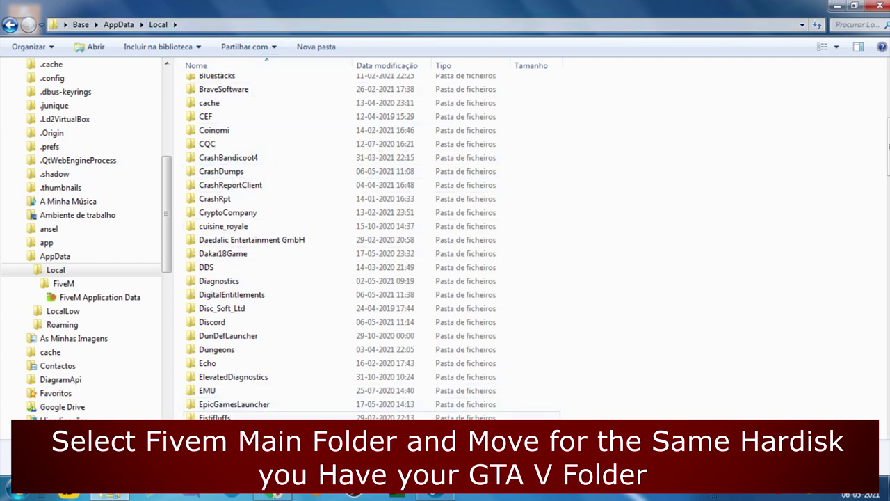
right_click(222, 431)
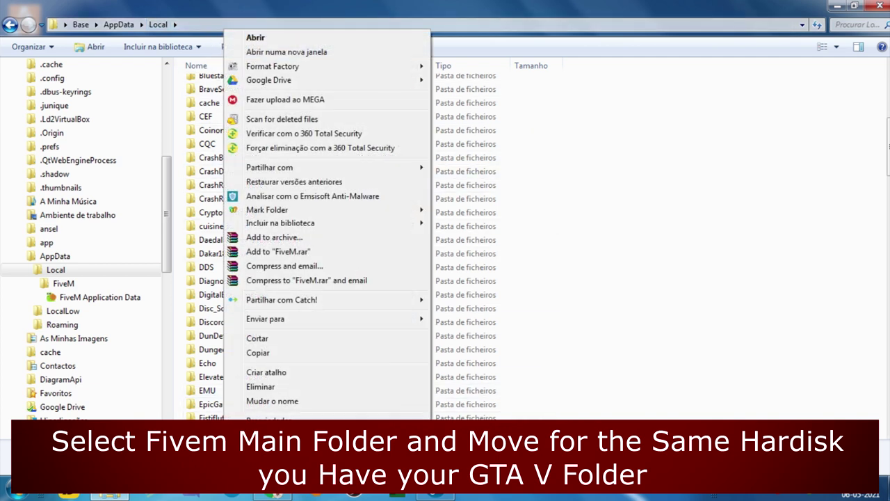
click(274, 338)
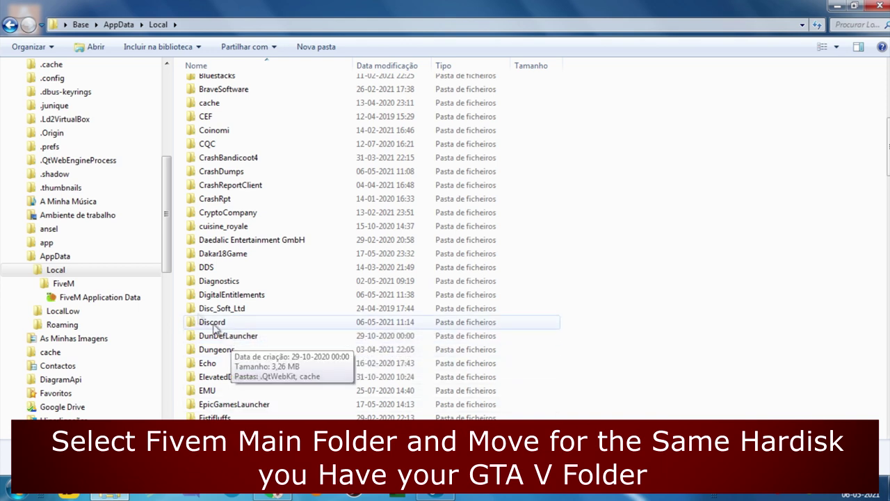
Step: Create a new folder named "GTA Server" in the root of Disco Local 2 (D:)
drag(167, 238, 157, 334)
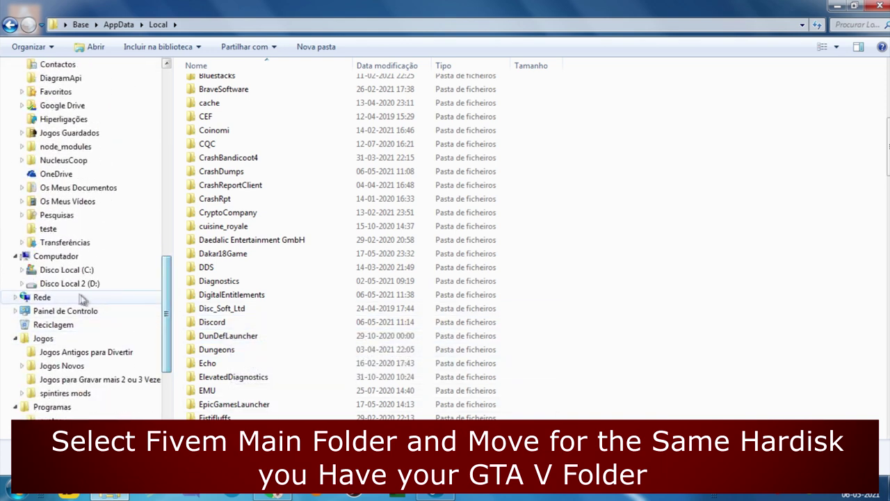
click(73, 283)
right_click(257, 270)
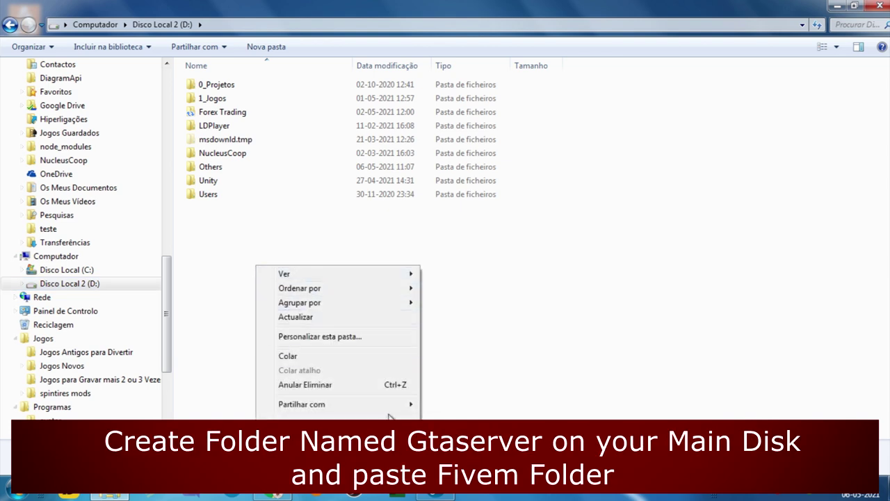
mouse_move(313, 422)
click(459, 192)
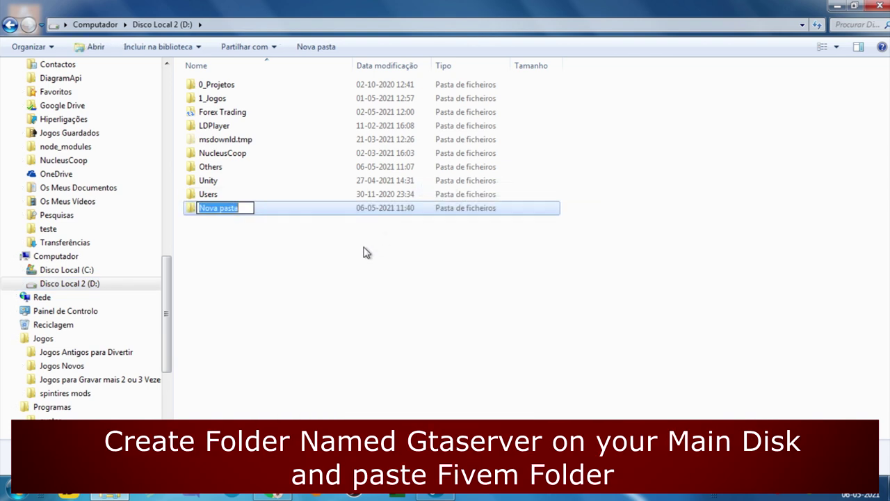
text(GTA Server)
key(Return)
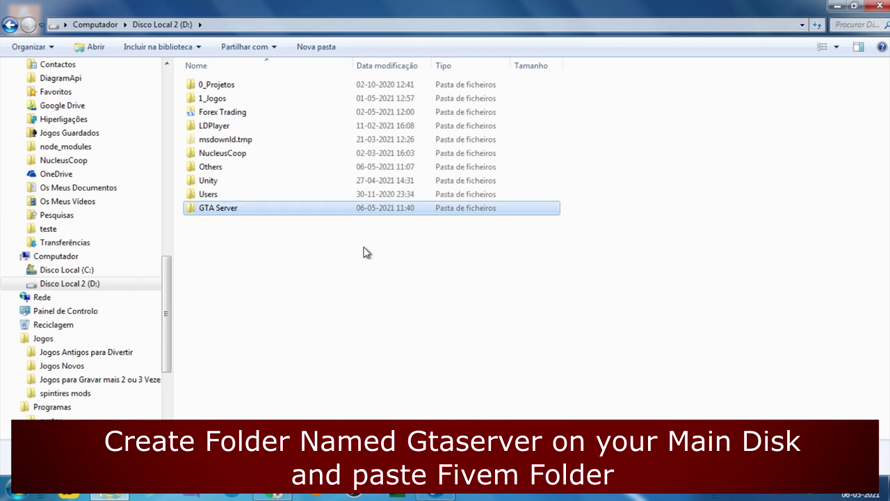
Step: Paste the cut FiveM folder into the GTA Server folder
double_click(247, 208)
right_click(277, 183)
click(321, 270)
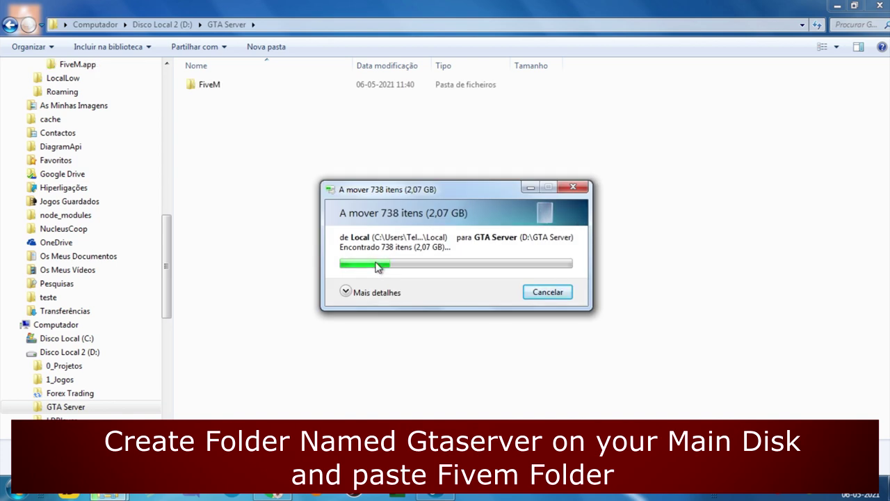
Step: Create a desktop shortcut to FiveM.exe from the moved FiveM folder and refresh the folder view
double_click(268, 85)
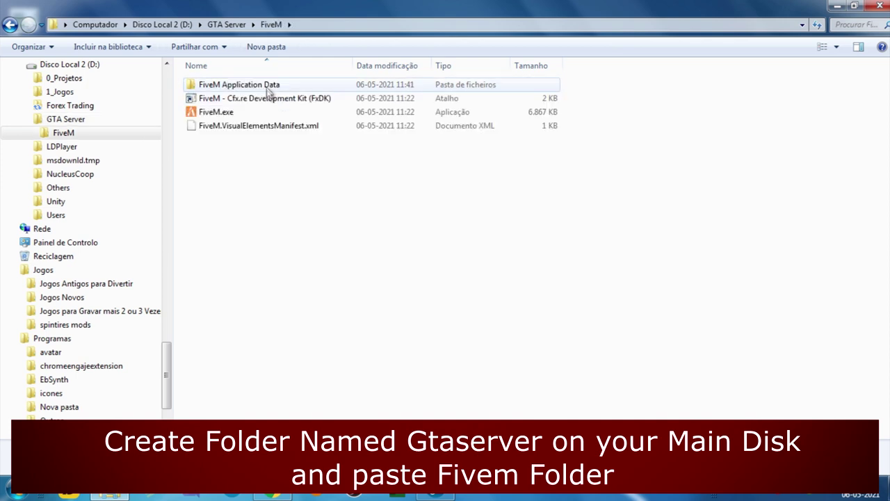
click(217, 111)
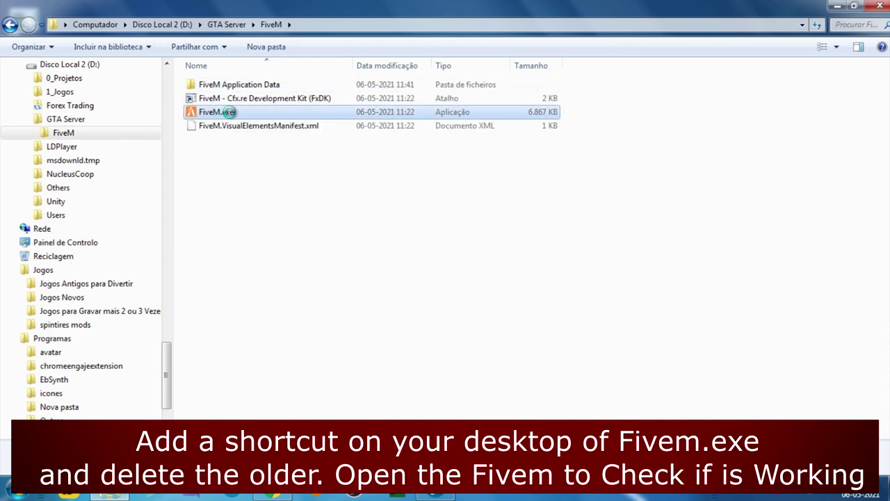
right_click(217, 112)
mouse_move(405, 371)
click(487, 364)
right_click(389, 231)
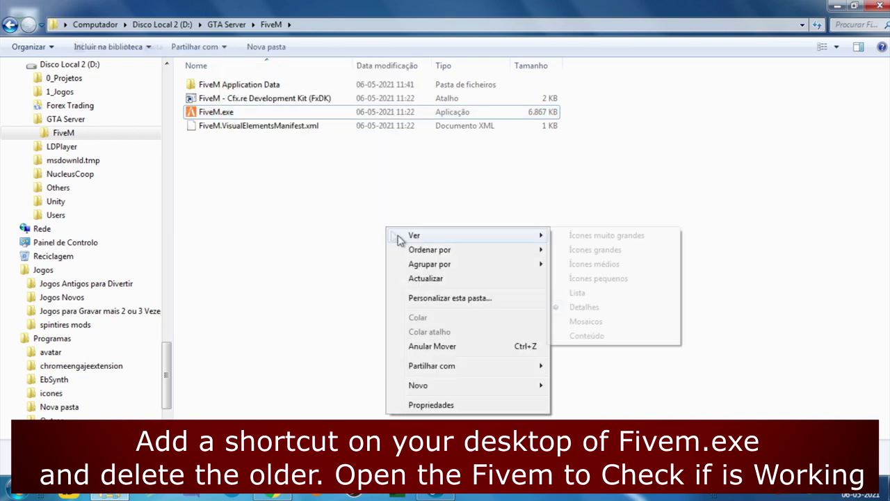
click(440, 279)
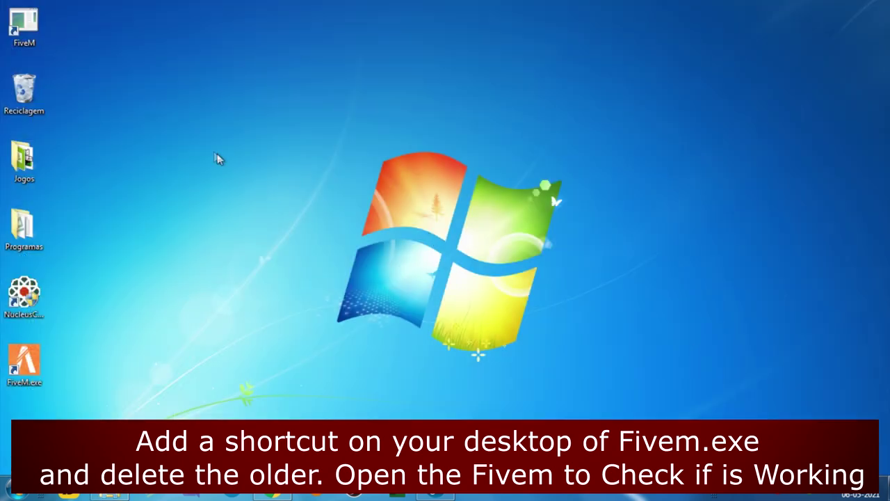
Step: Delete the old FiveM shortcut from the desktop
click(28, 28)
key(Delete)
key(Return)
Step: Launch FiveM from the new FiveM.exe shortcut past the Windows version warning, and reposition the shortcut on the desktop
click(24, 365)
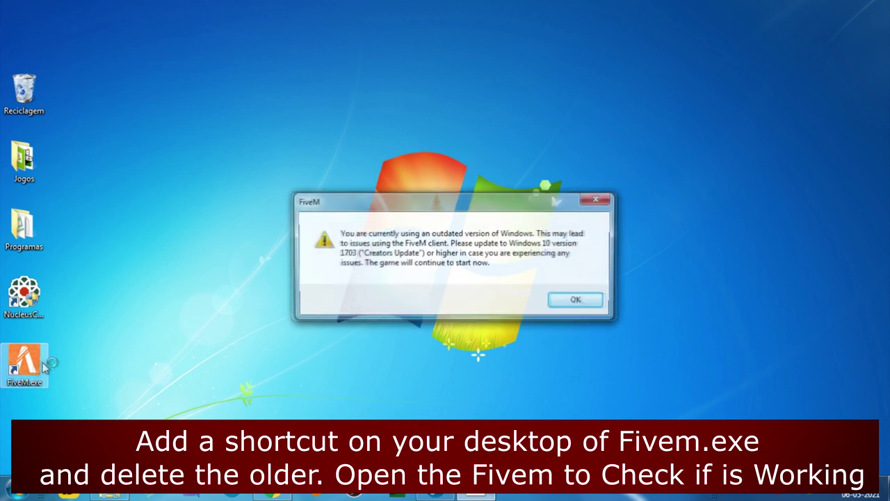
click(575, 301)
drag(23, 361, 73, 90)
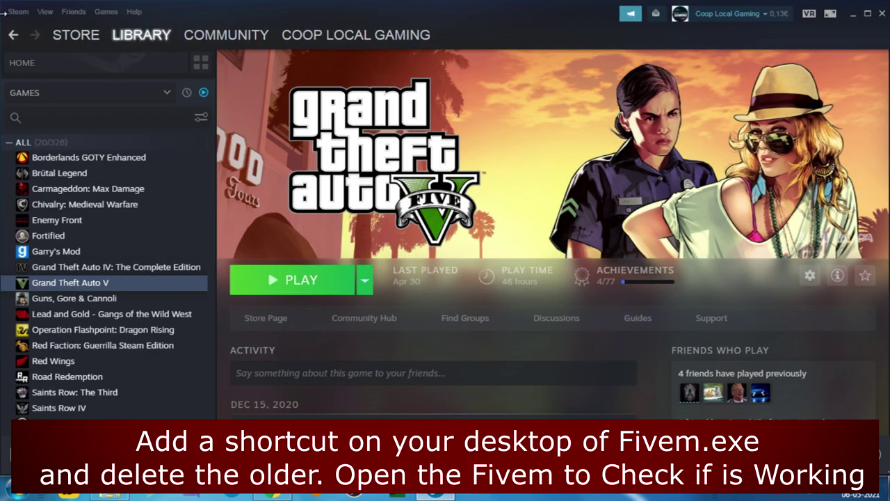
Step: Exit Steam and close the FiveM window
click(18, 12)
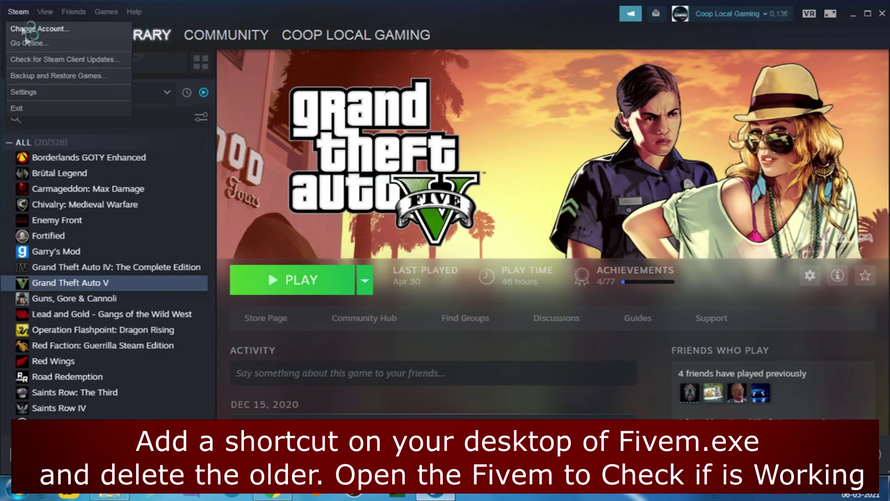
click(28, 109)
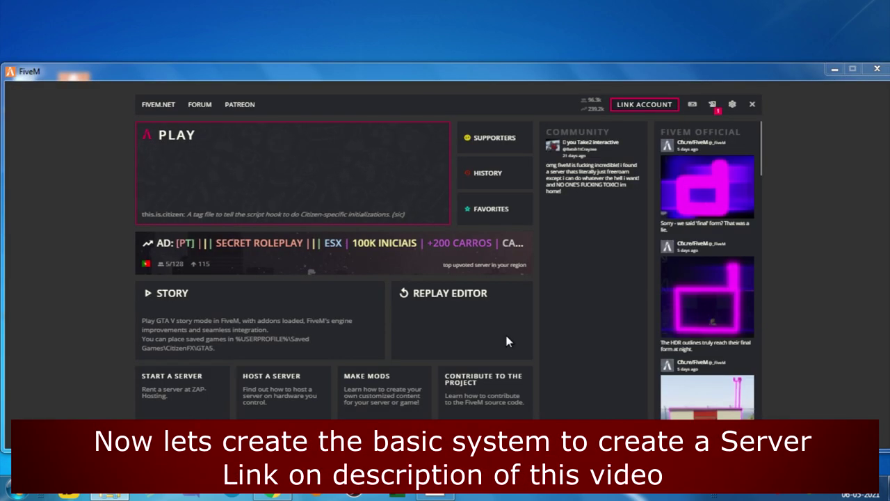
click(880, 71)
Step: Empty the Recycle Bin and confirm the permanent deletion
right_click(27, 96)
click(59, 117)
click(510, 253)
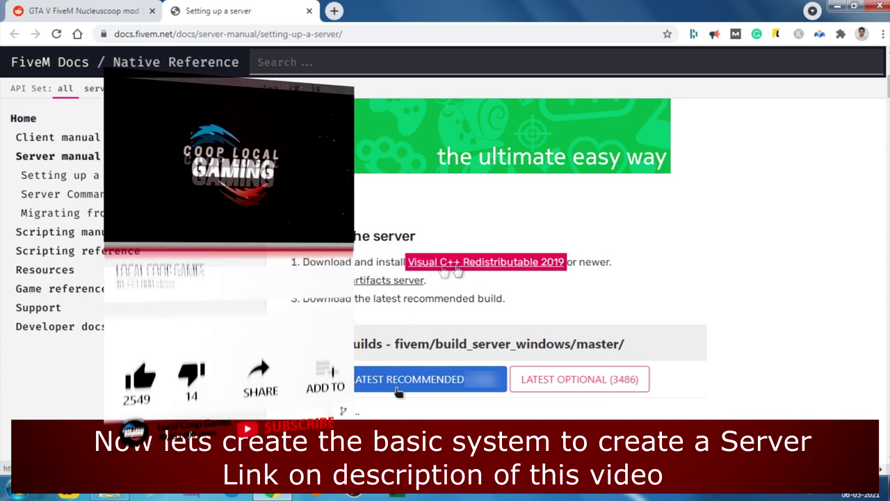
Step: Save VC_redist.x64.exe and the latest recommended Windows server build (3874), server.7z, to the desktop from the FiveM docs links
click(454, 262)
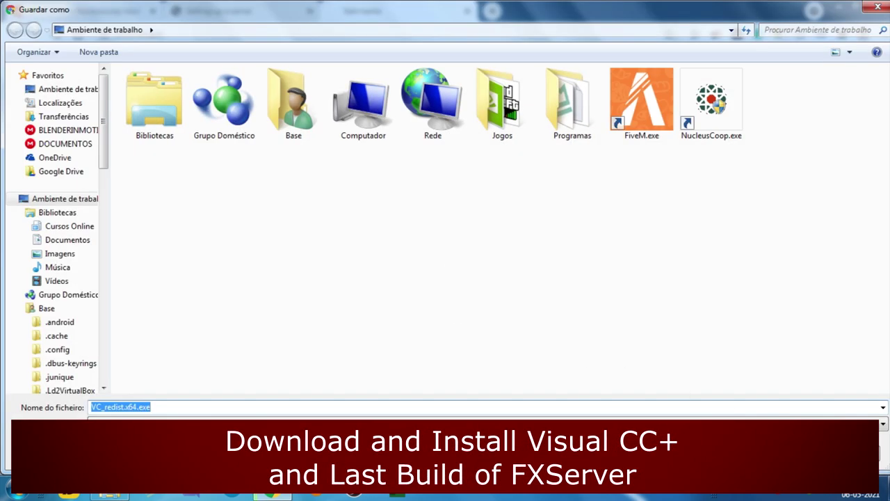
key(Return)
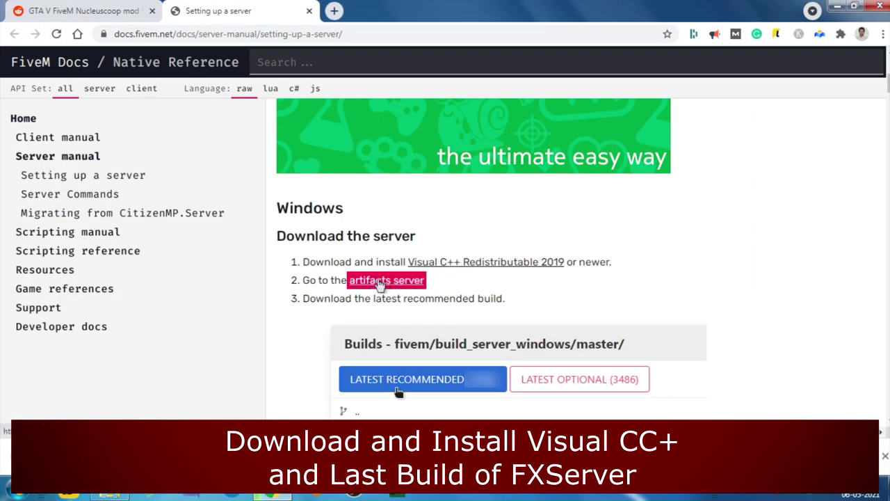
click(386, 281)
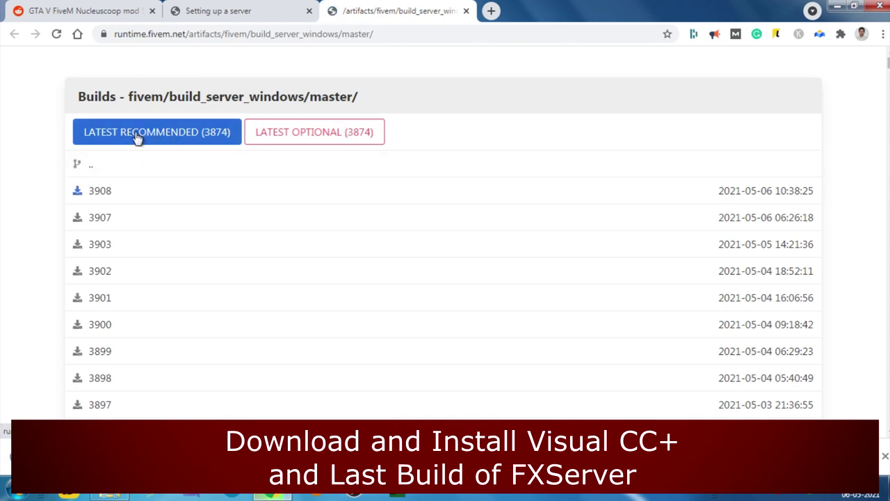
click(159, 136)
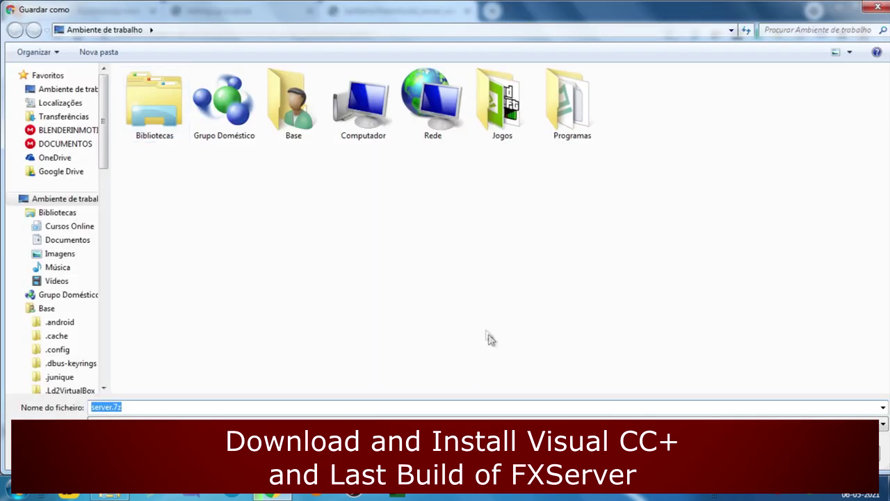
key(Return)
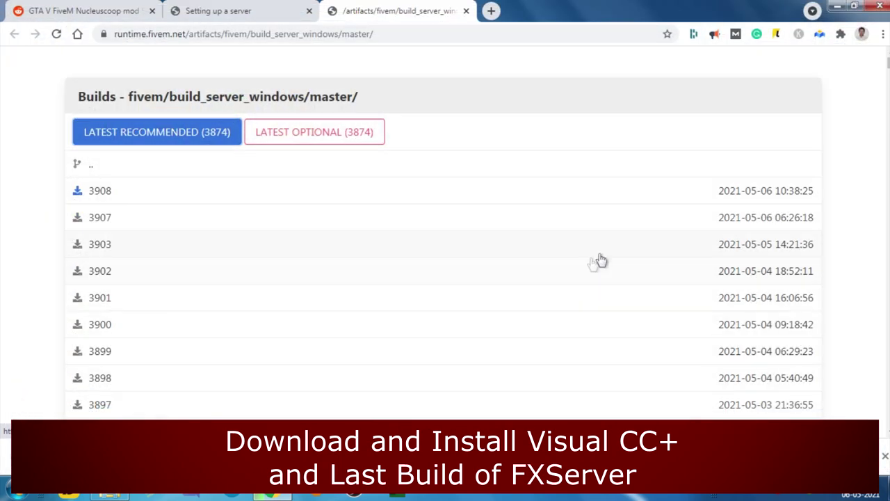
Step: Run the downloaded VC_redist installer from the desktop and cancel it without repairing or uninstalling
click(295, 5)
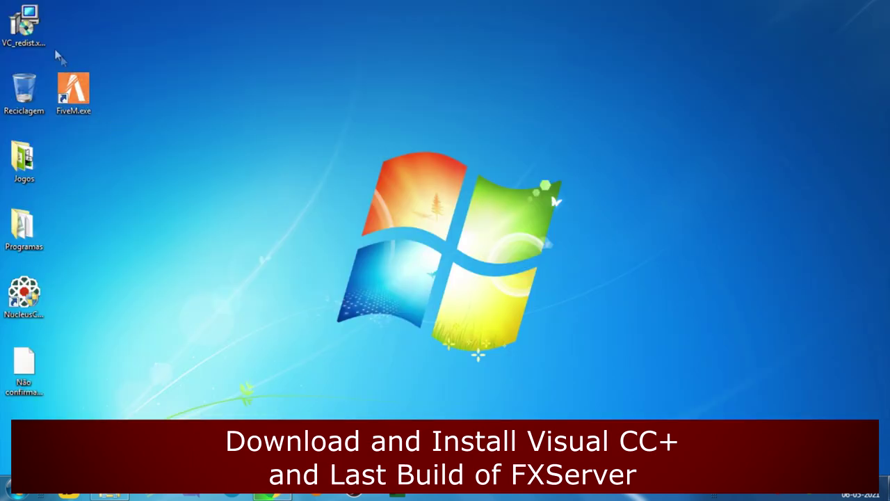
double_click(38, 38)
click(486, 255)
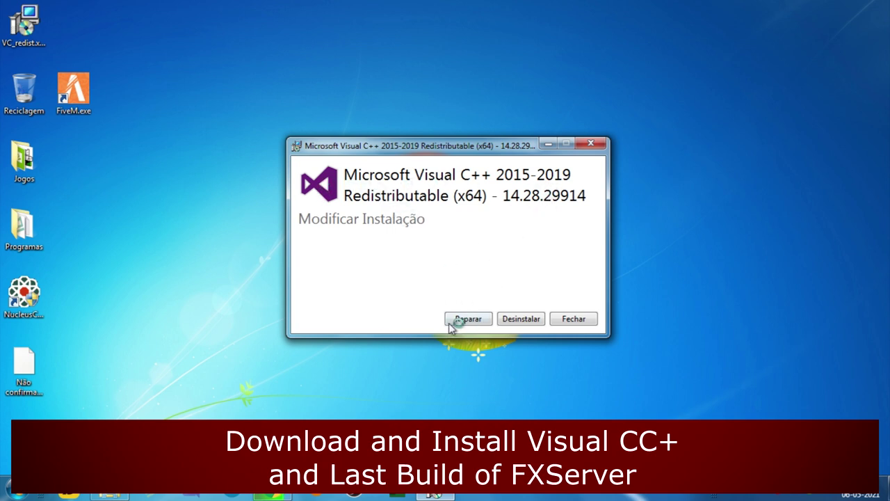
click(583, 321)
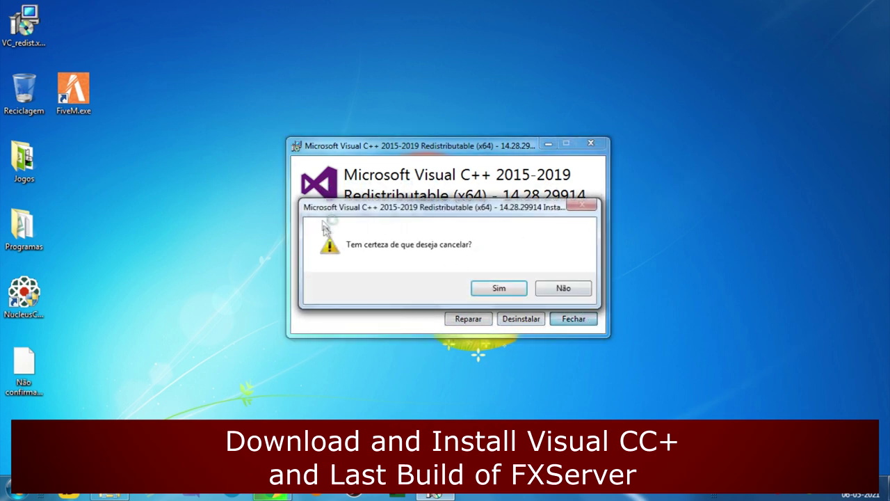
click(499, 288)
Step: Move the VC_redist installer to the Recycle Bin and open the server.7z archive from the desktop in WinRAR
click(24, 25)
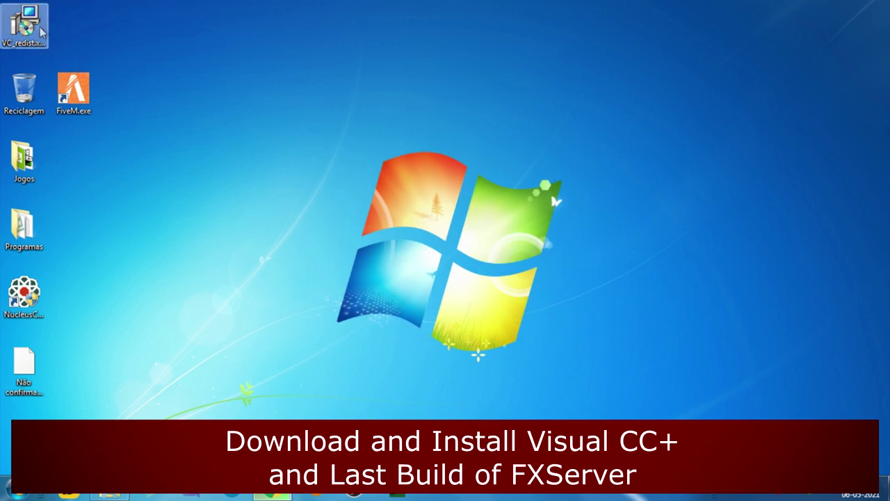
drag(29, 99, 28, 97)
drag(24, 358, 366, 103)
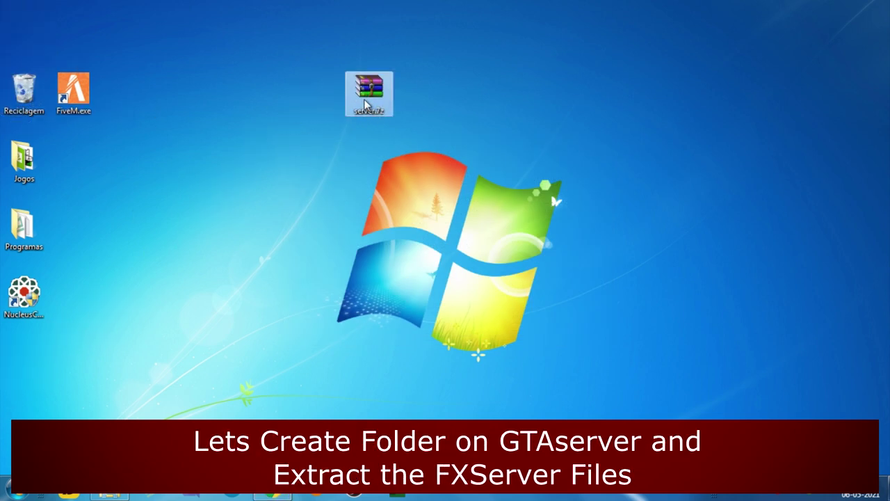
double_click(366, 103)
drag(268, 140, 459, 101)
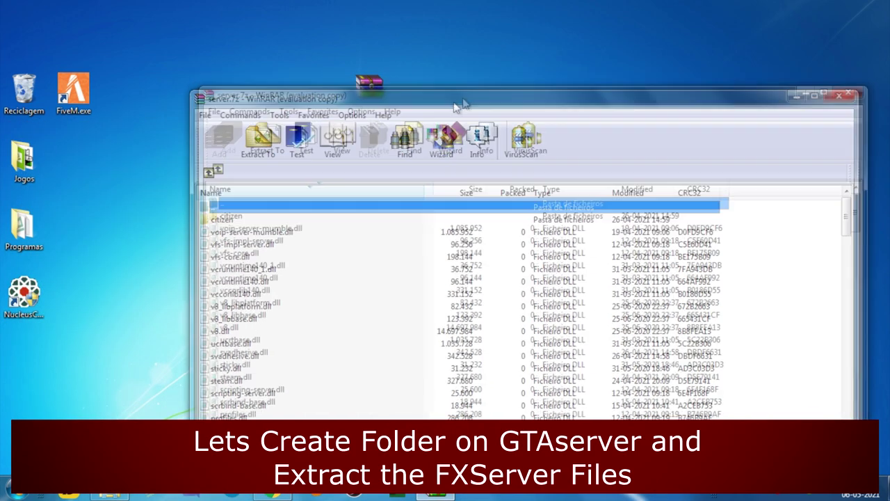
Step: Create a folder named FX Server inside the GTA Server folder on drive D
click(651, 259)
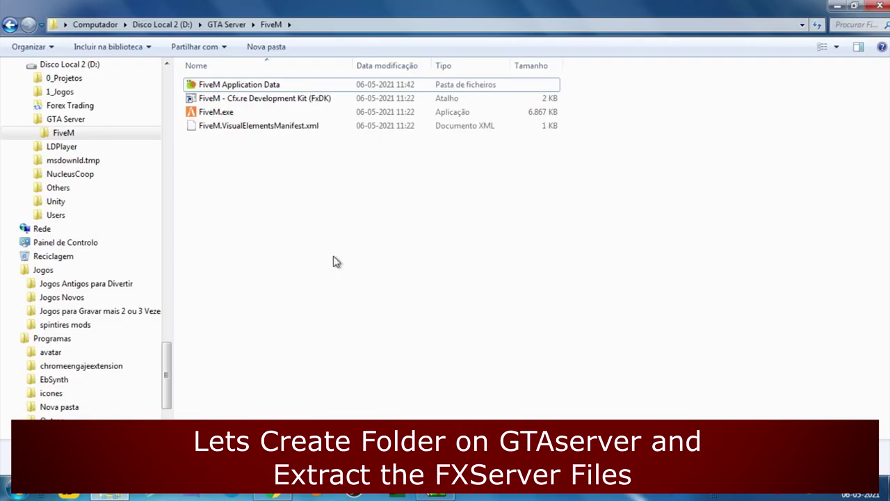
key(BackSpace)
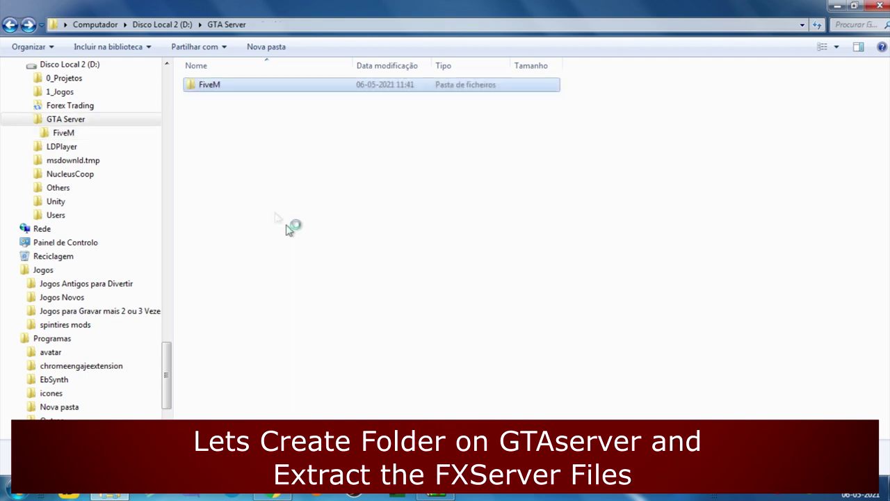
right_click(237, 155)
mouse_move(371, 316)
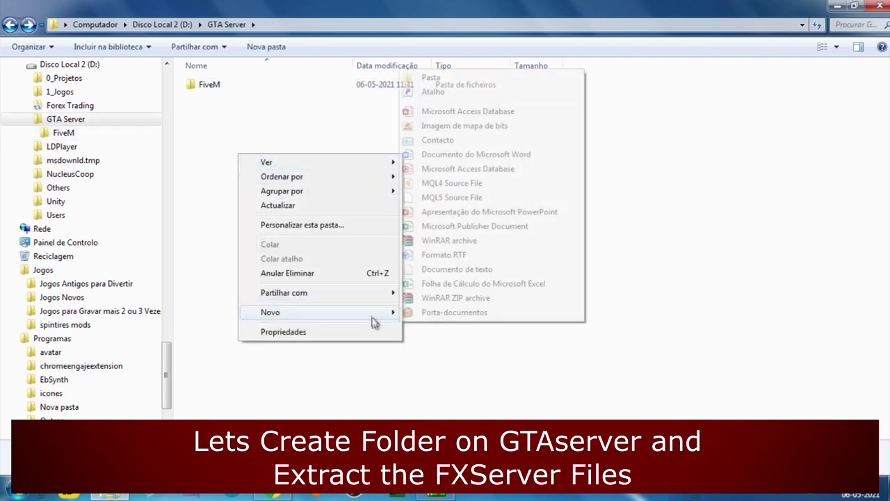
click(431, 78)
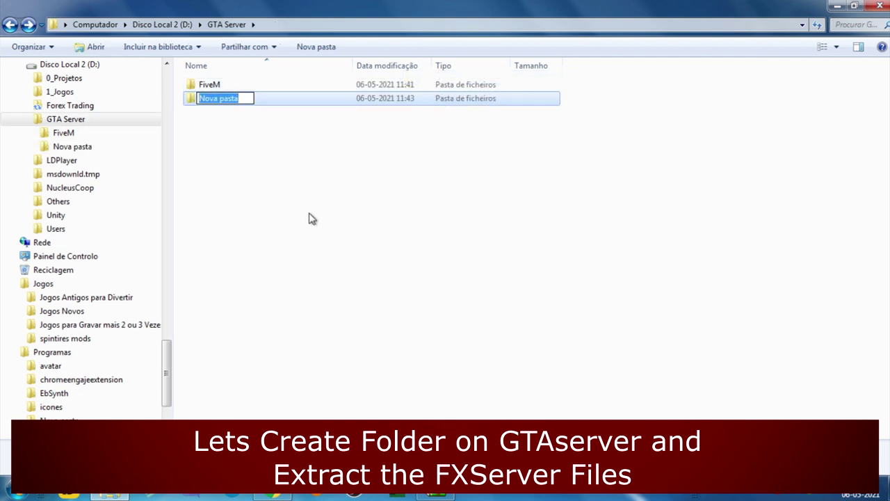
text(FX Server)
key(Return)
Step: Open the FX Server folder and arrange its window side by side with the server.7z archive window
double_click(223, 100)
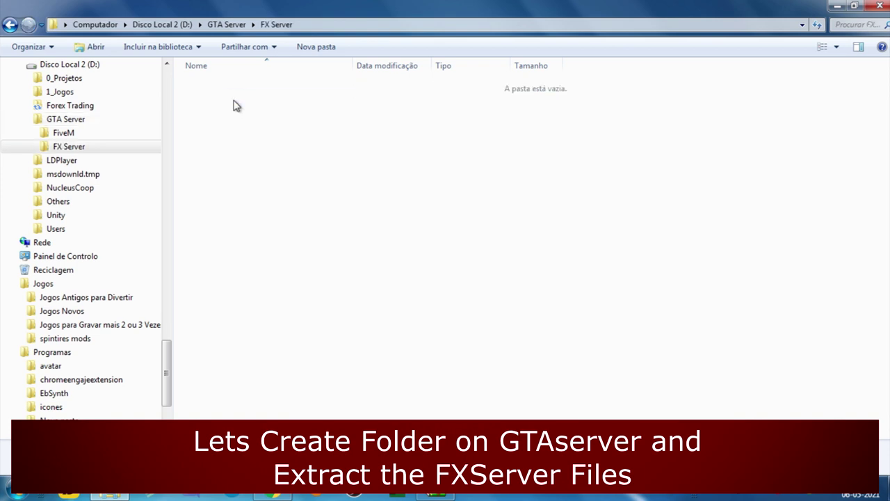
key(super+Left)
click(453, 151)
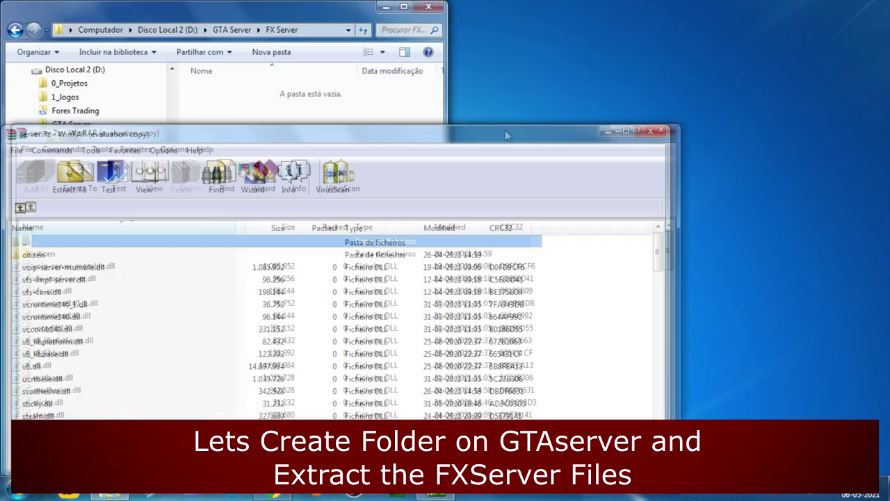
key(super+Right)
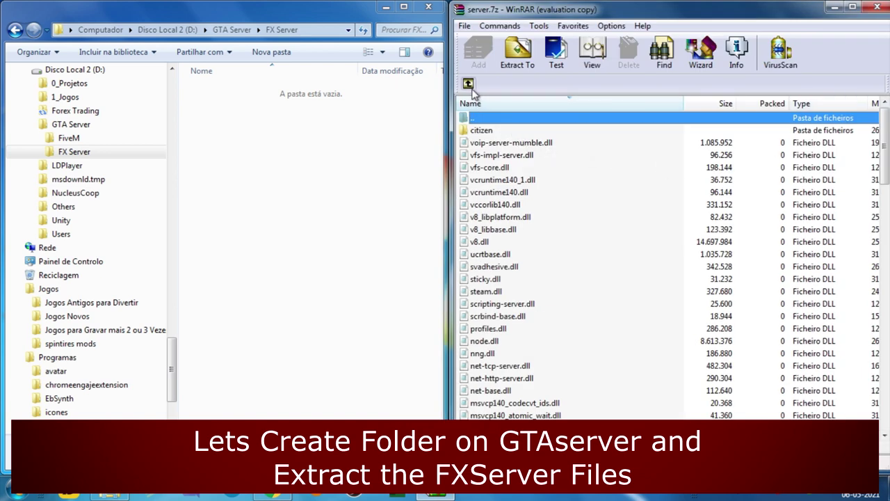
Step: Extract all files of the server.7z archive into the FX Server folder
click(468, 83)
double_click(496, 157)
click(497, 130)
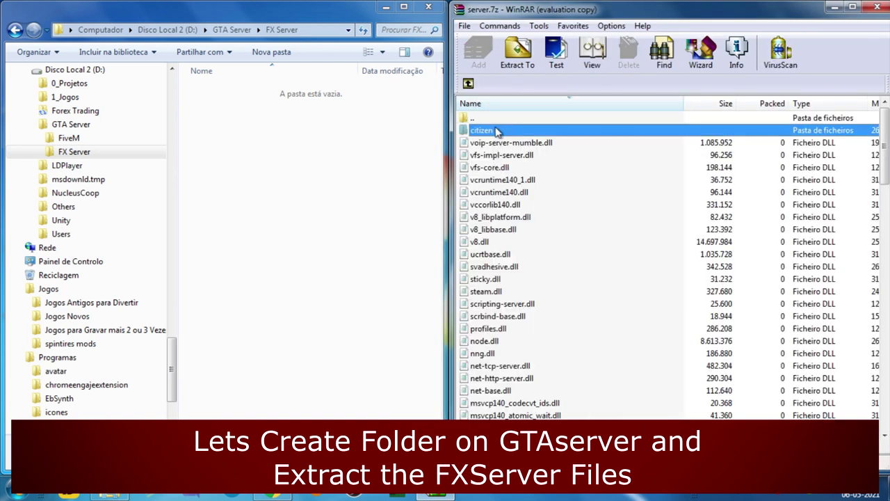
scroll(532, 201, down, 20)
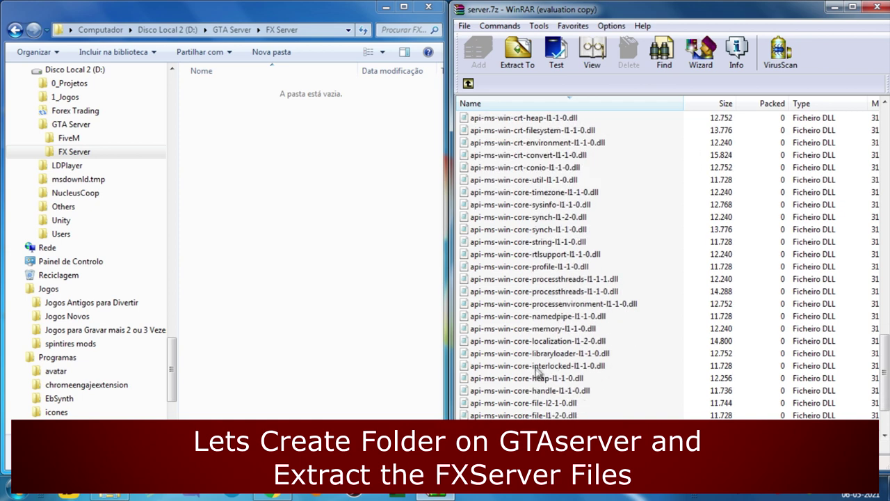
key(ctrl+a)
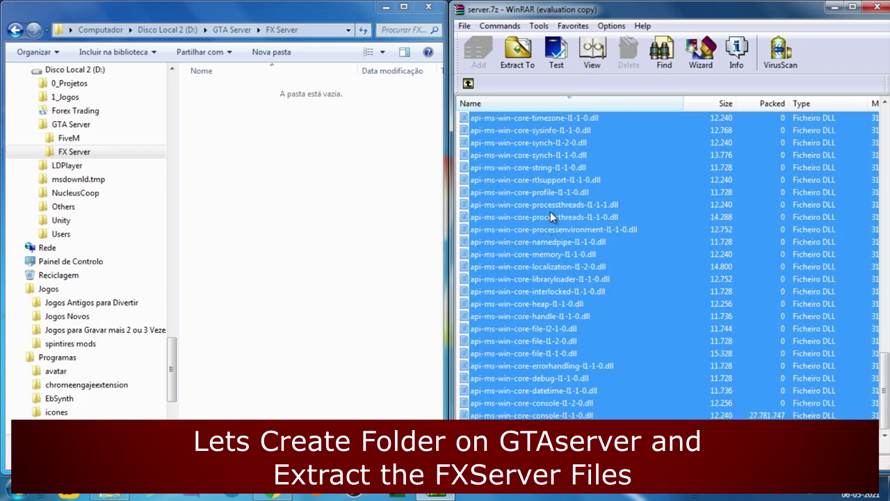
drag(336, 234, 338, 235)
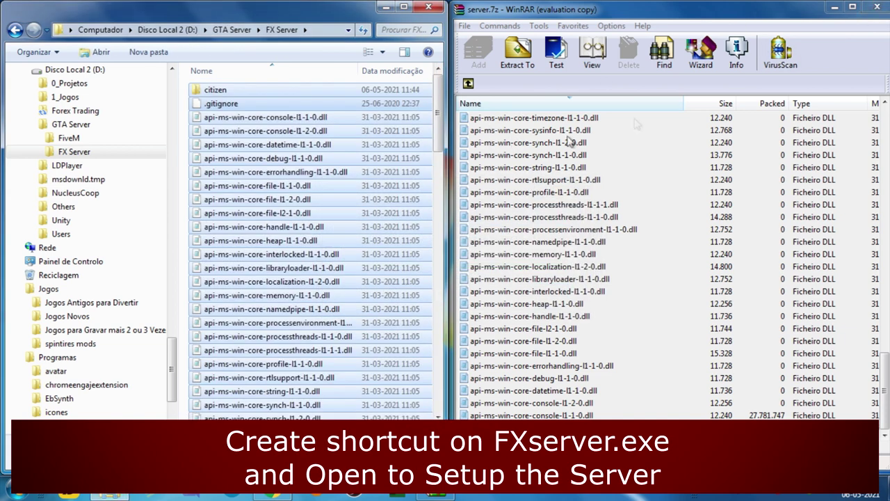
Step: Close the archive window and create a desktop shortcut to FXServer.exe from the FX Server folder
click(875, 9)
click(313, 215)
scroll(313, 223, down, 15)
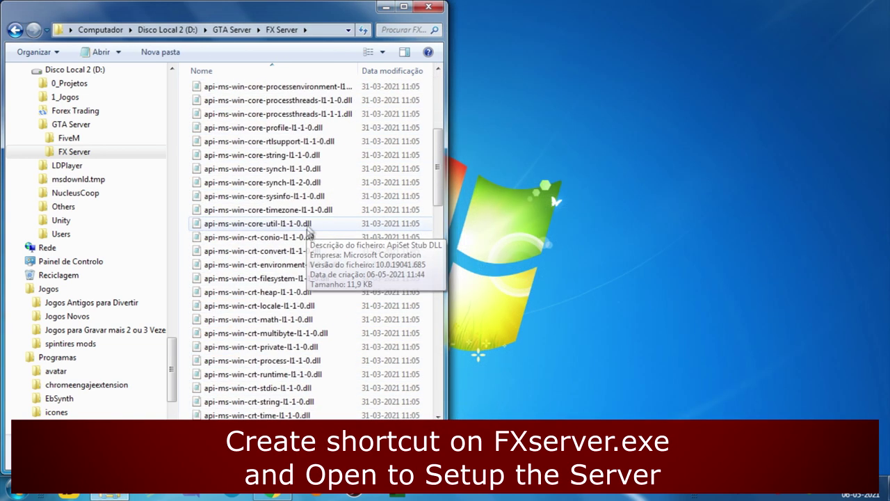
right_click(226, 209)
mouse_move(422, 363)
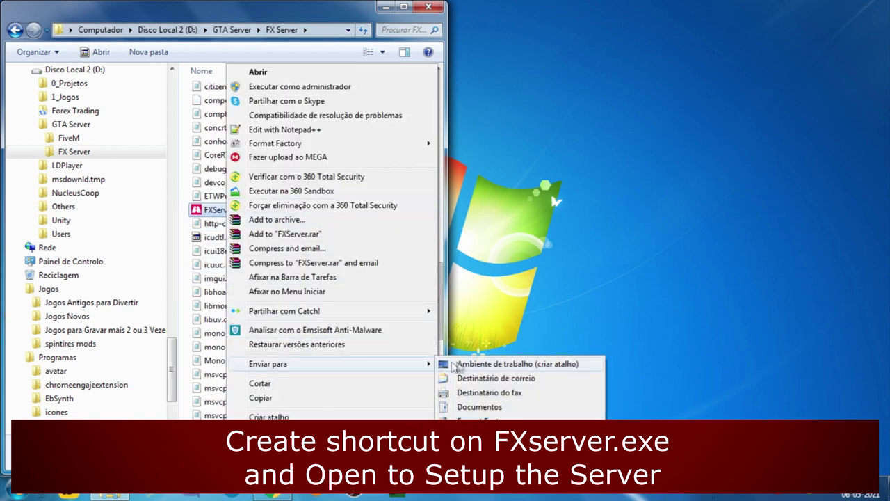
click(501, 361)
Step: Minimize the folder window and line up the FXServer and FiveM shortcuts beside the NucleusCoop icon on the desktop
click(385, 7)
drag(24, 22, 74, 294)
drag(369, 89, 138, 289)
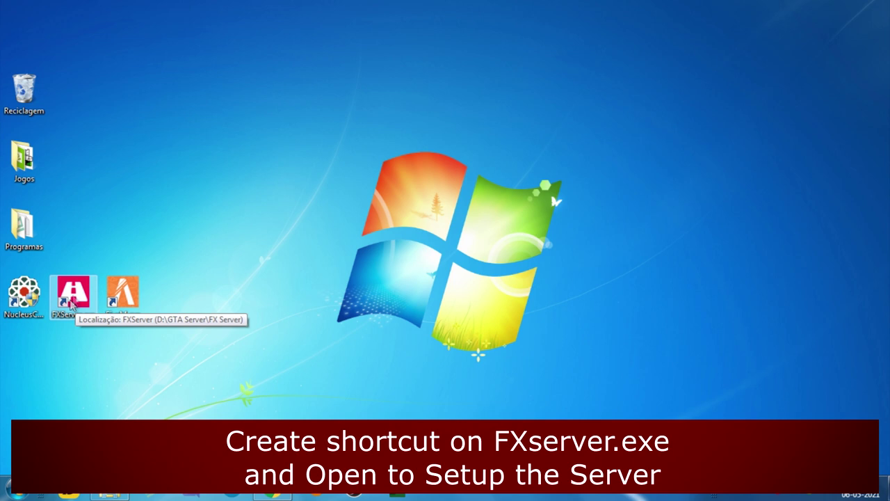
Step: Launch FXServer from its desktop shortcut past the security warning and allow it through the Windows Firewall on private networks
double_click(79, 299)
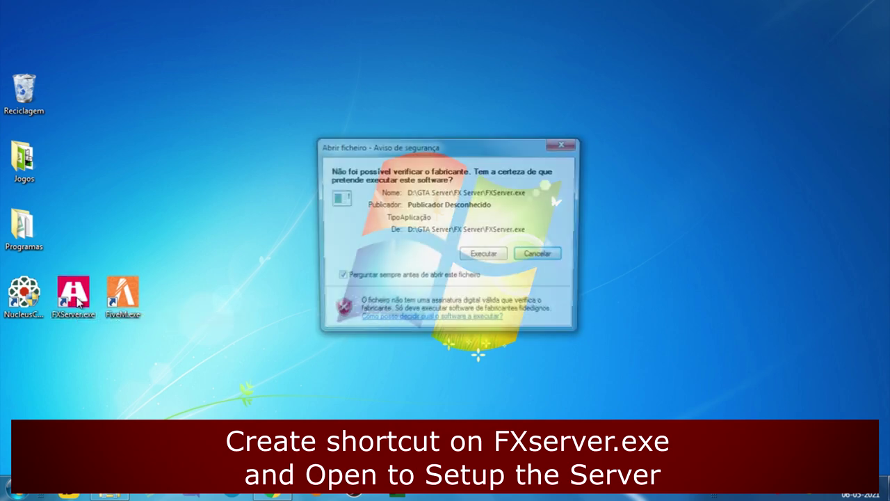
click(363, 256)
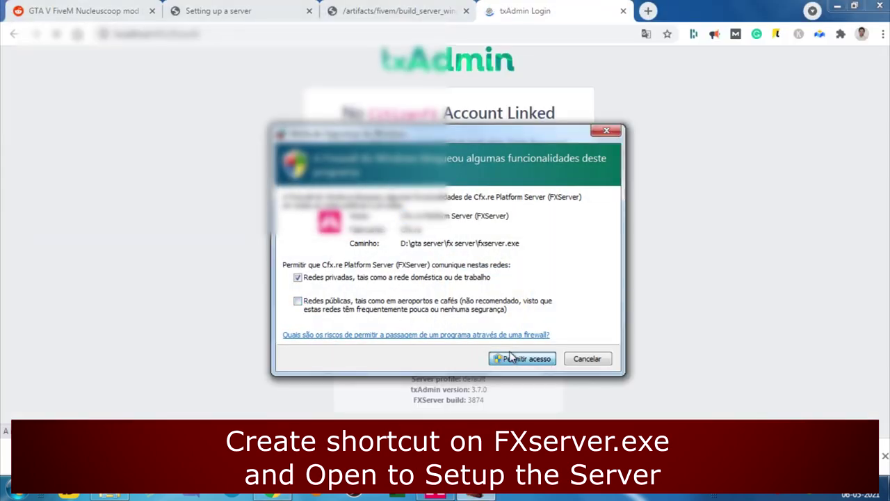
click(512, 357)
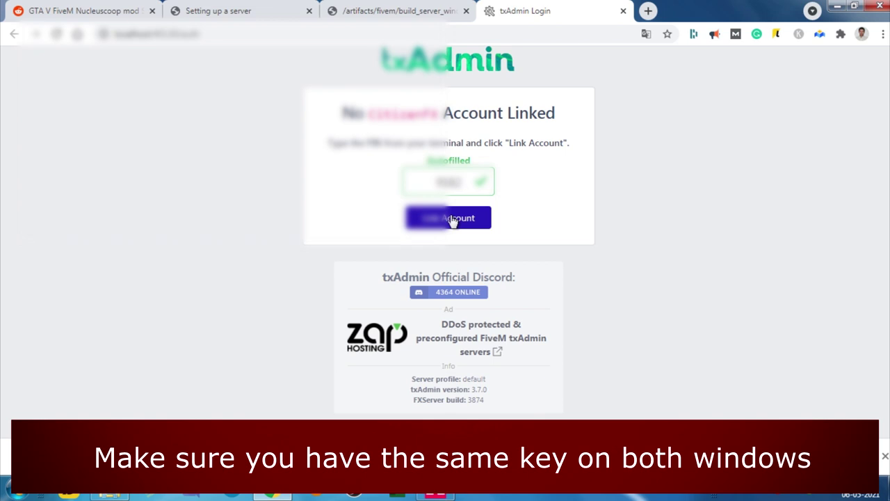
Step: Compare the PIN in the FXServer console with the autofilled one in txAdmin and link the CitizenFX account
click(437, 495)
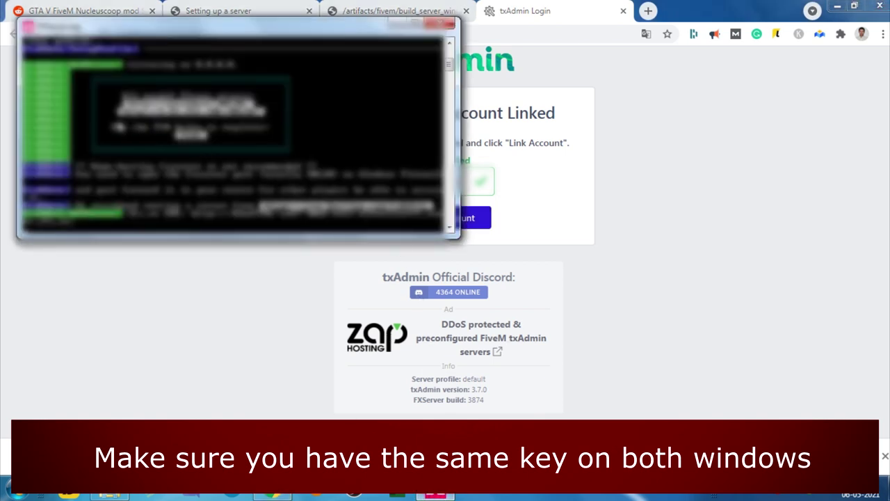
drag(282, 26, 238, 62)
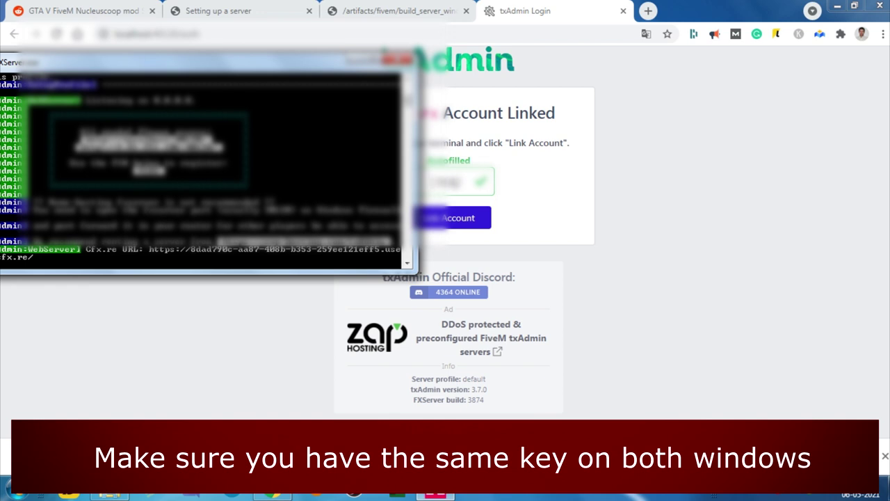
click(508, 197)
click(463, 207)
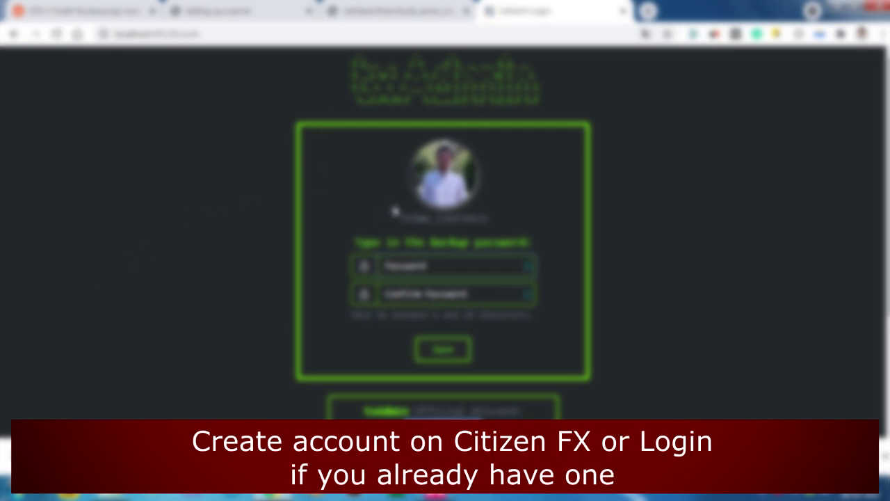
scroll(394, 211, down, 3)
scroll(410, 201, up, 2)
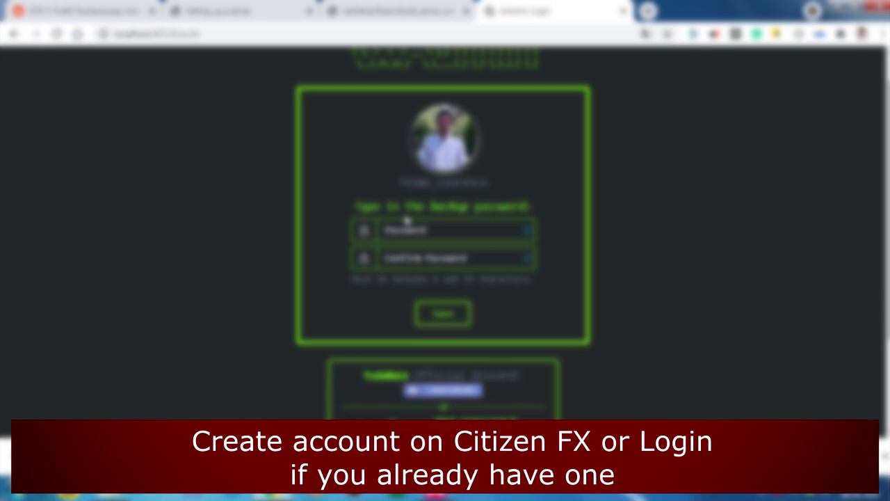
Step: Set and confirm the txAdmin backup password, save it, and dismiss the password manager's offer to store it
click(442, 232)
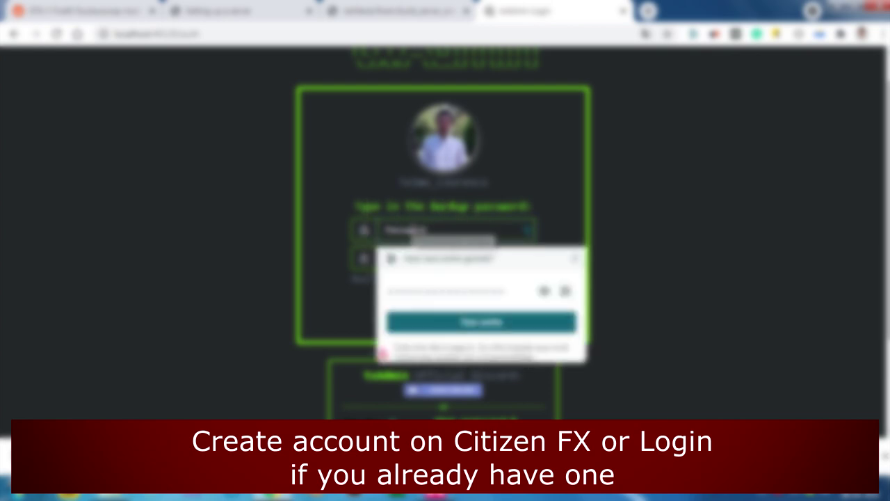
text(1)
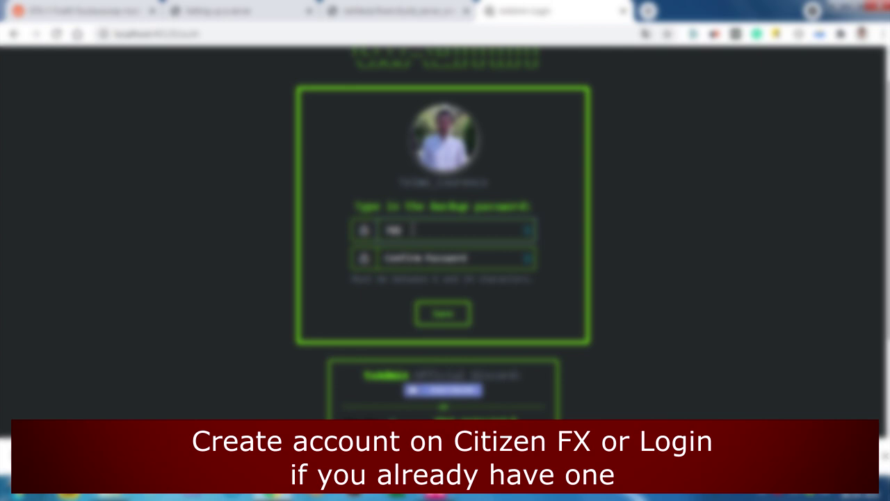
click(442, 258)
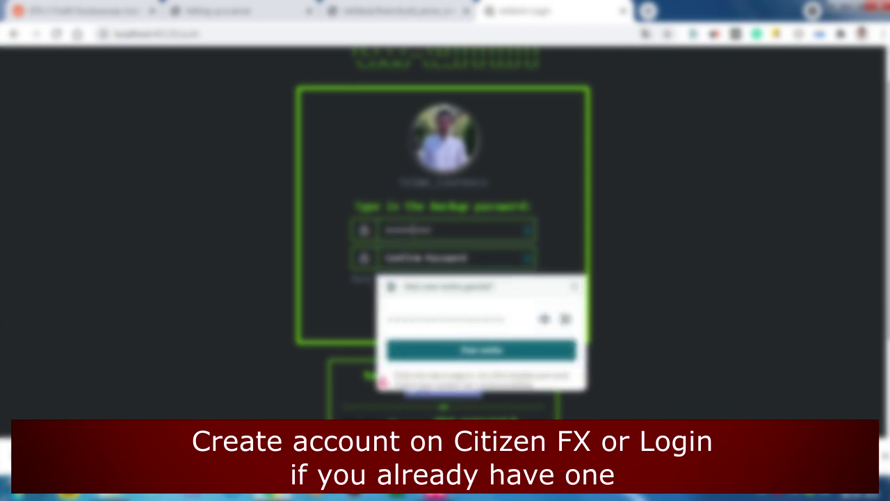
text(1)
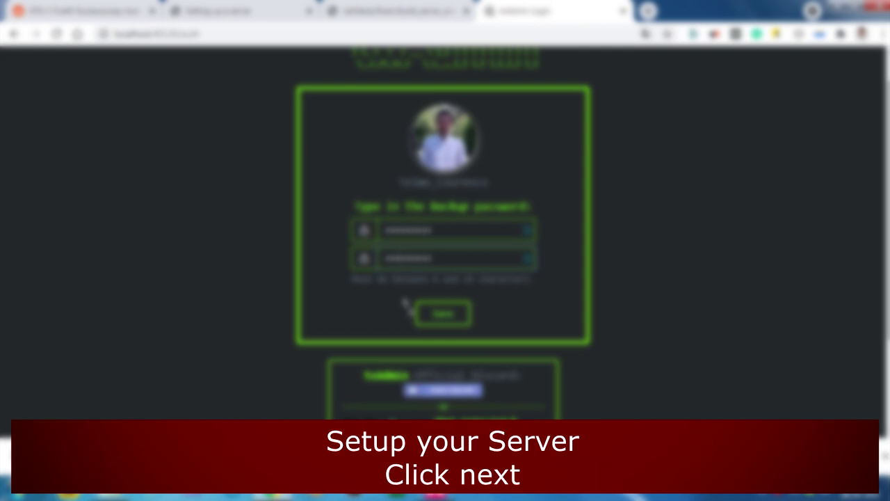
click(440, 317)
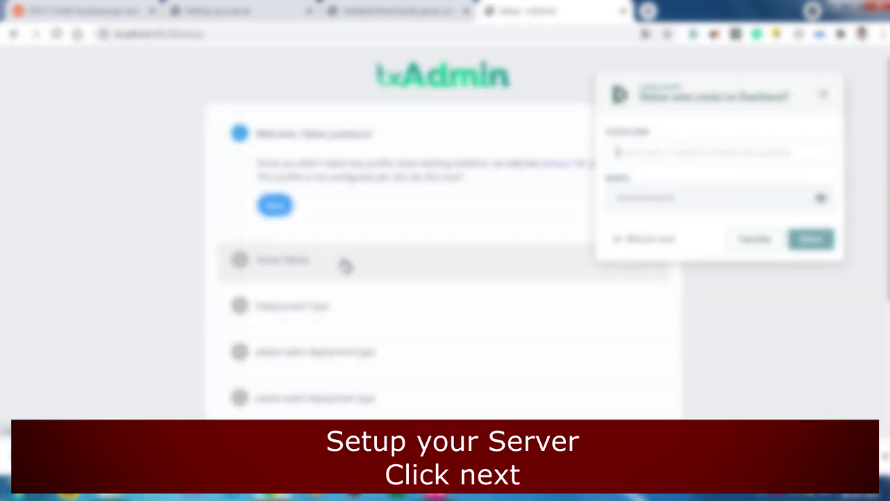
click(824, 94)
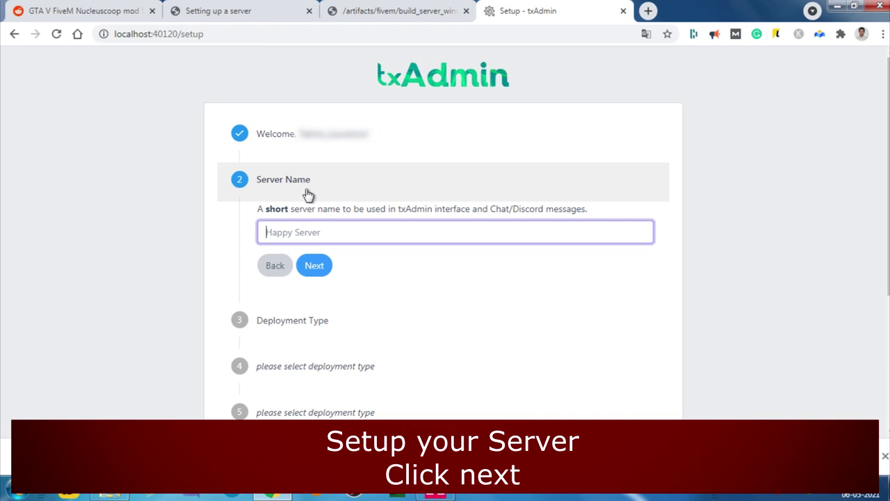
Step: Name the server Splitscreen Party and continue to the deployment type
text(Split)
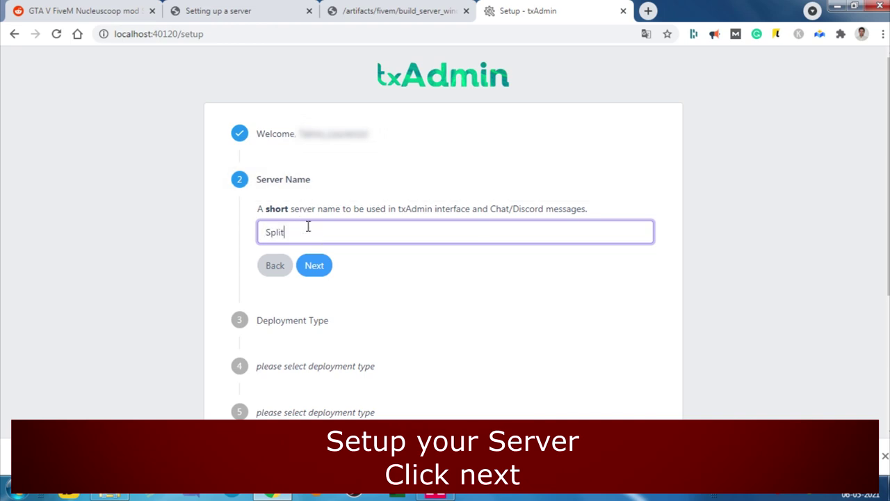
text(screen Party)
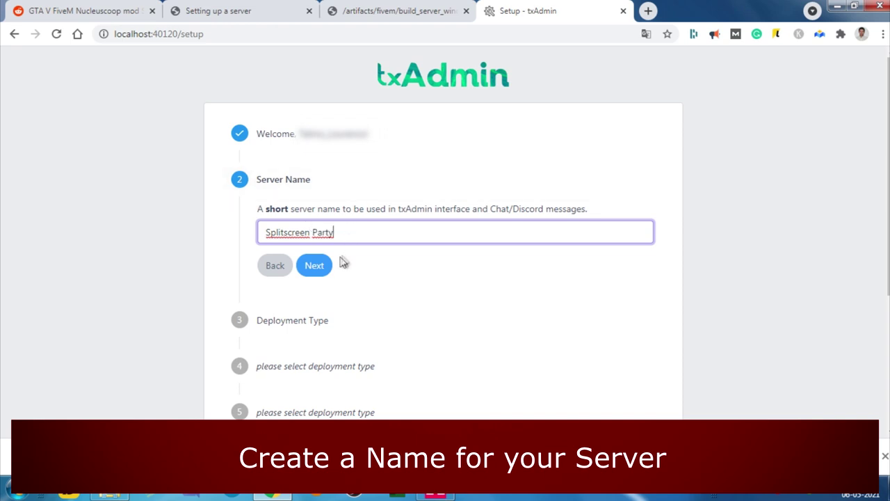
click(318, 268)
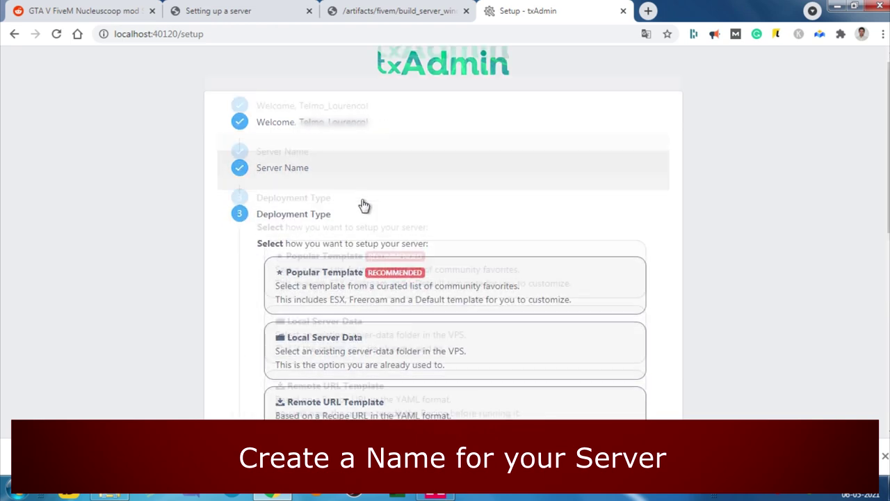
Step: Choose the Popular Template deployment type with the CFX Default template
scroll(361, 204, down, 2)
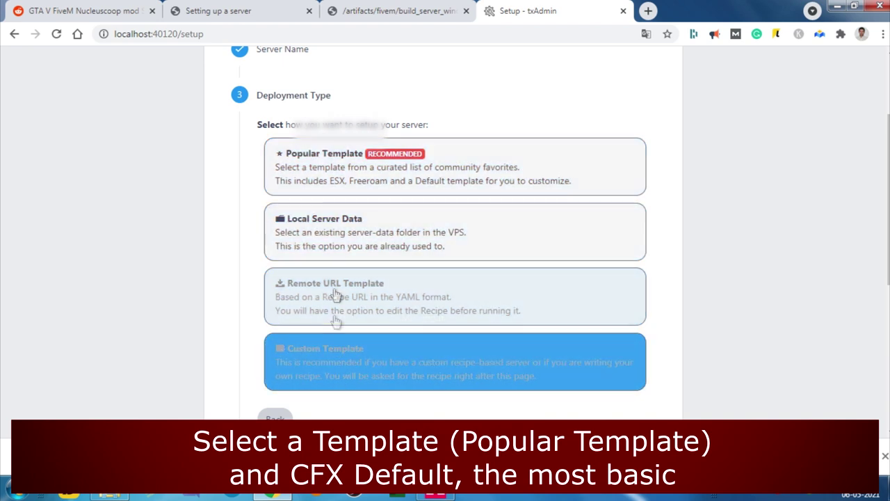
click(342, 174)
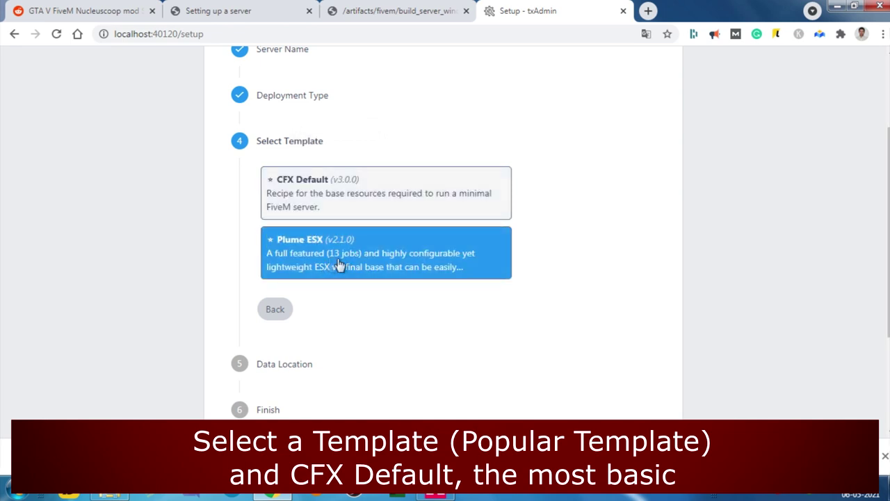
click(353, 200)
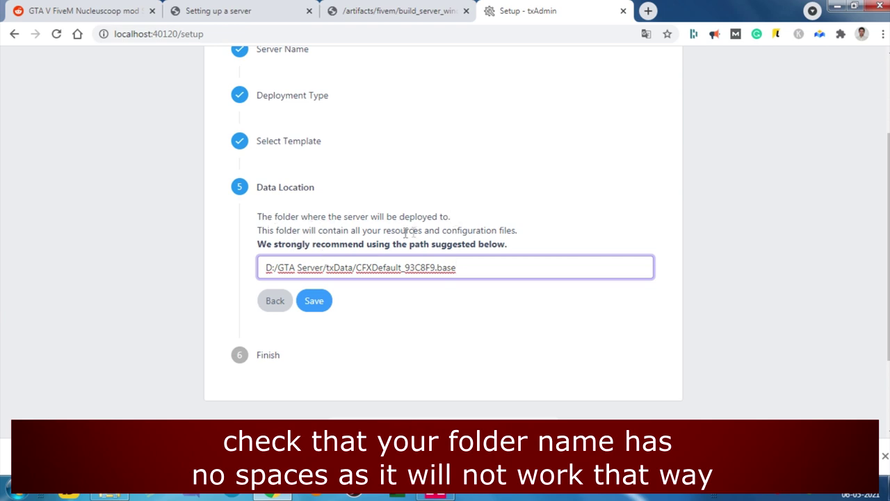
Step: Compare the suggested data location with the GTA Server folder and try to save D:/GTA Server/txData/CFXDefault_93C8F9.base
drag(489, 264, 247, 268)
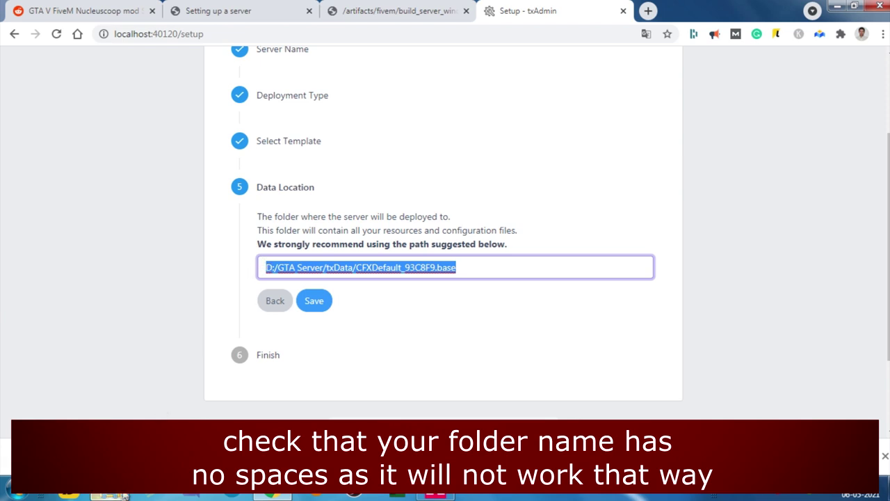
key(alt+Tab)
key(BackSpace)
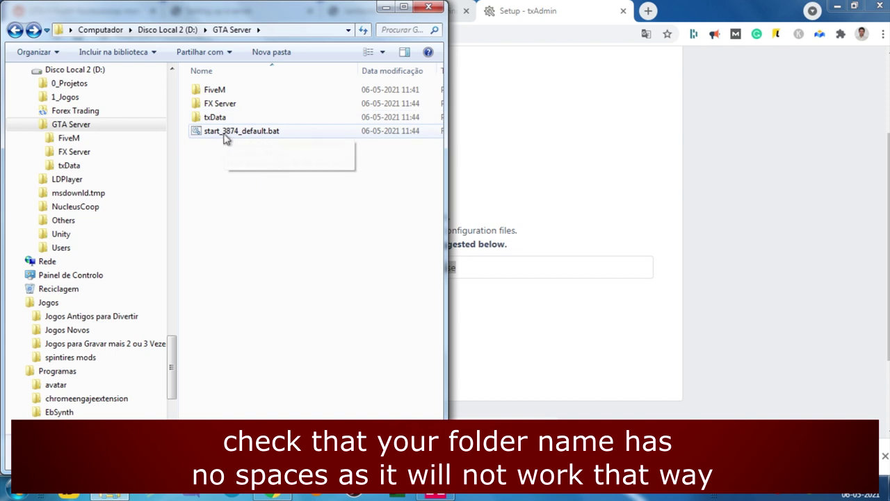
click(596, 239)
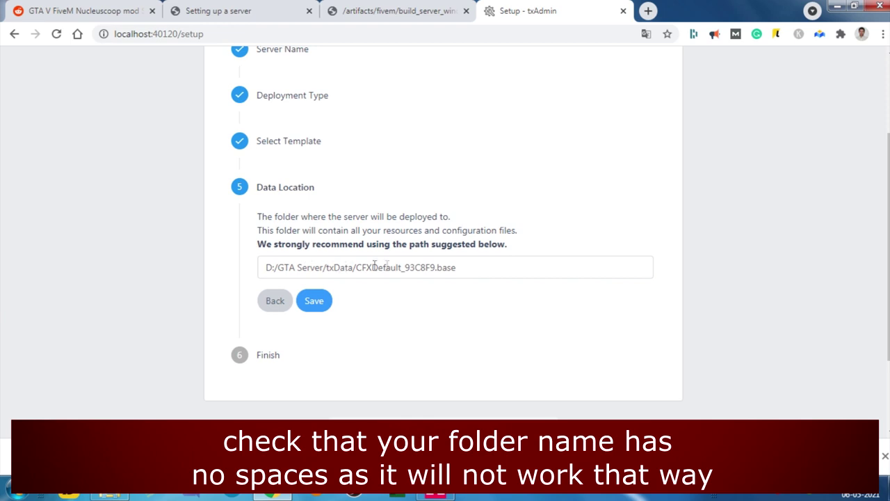
click(324, 299)
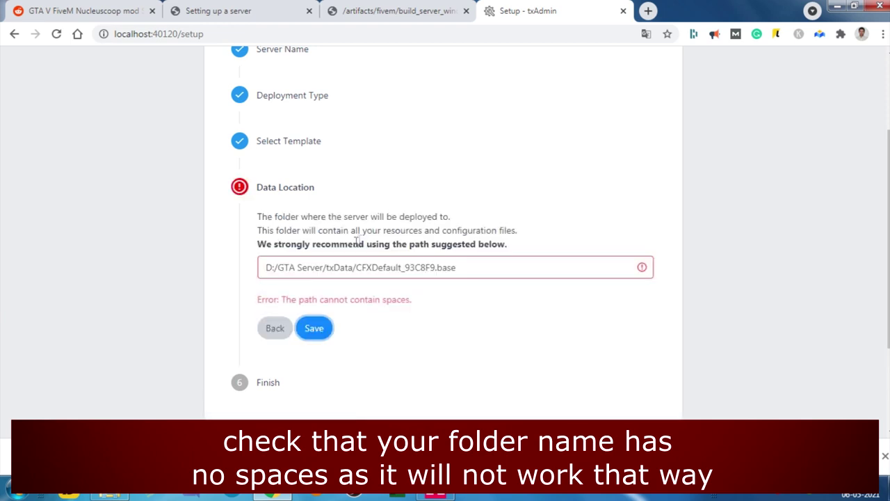
drag(282, 299, 412, 298)
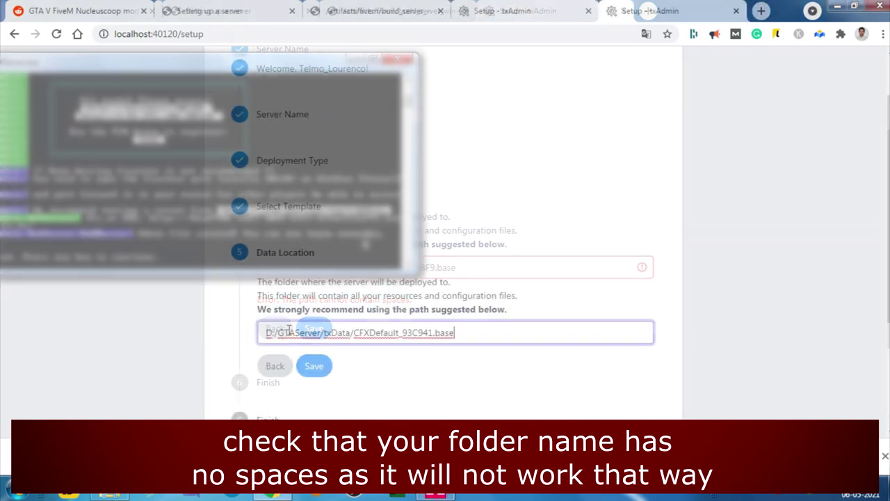
Step: Save the space-free data location D:/GTAServer/txData/CFXDefault_93C941.base and proceed to the Recipe Deployer
click(313, 366)
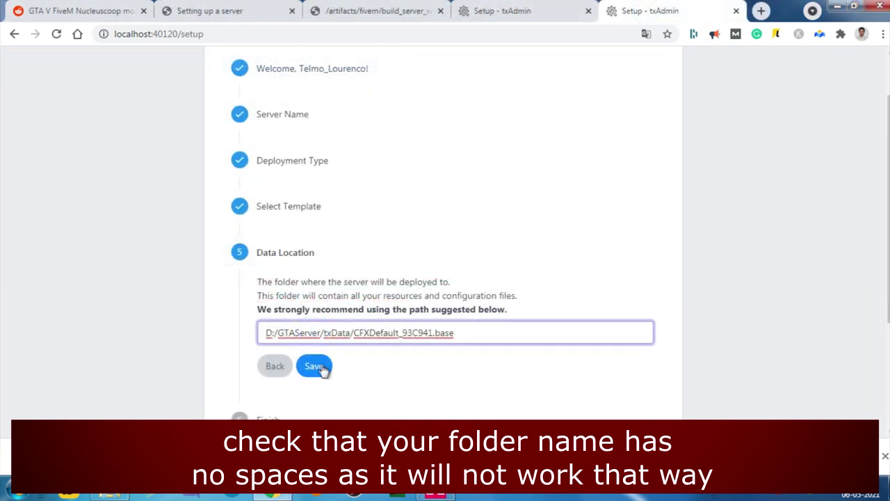
scroll(381, 277, down, 2)
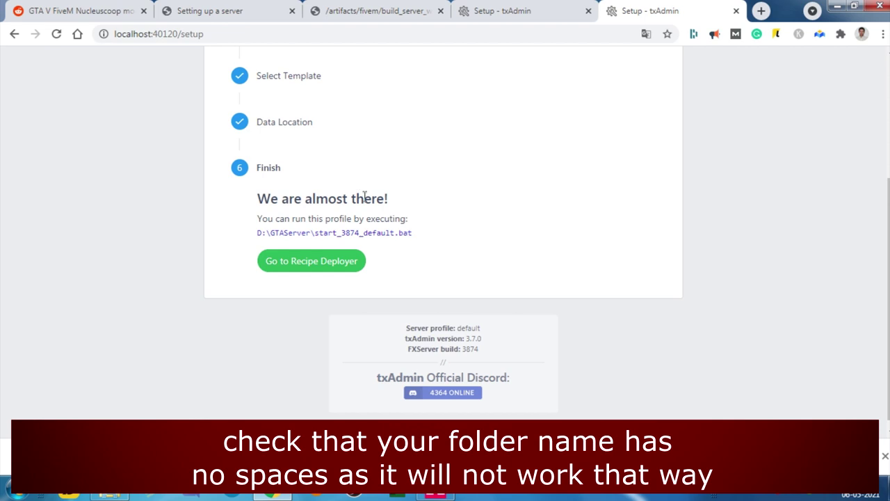
click(318, 260)
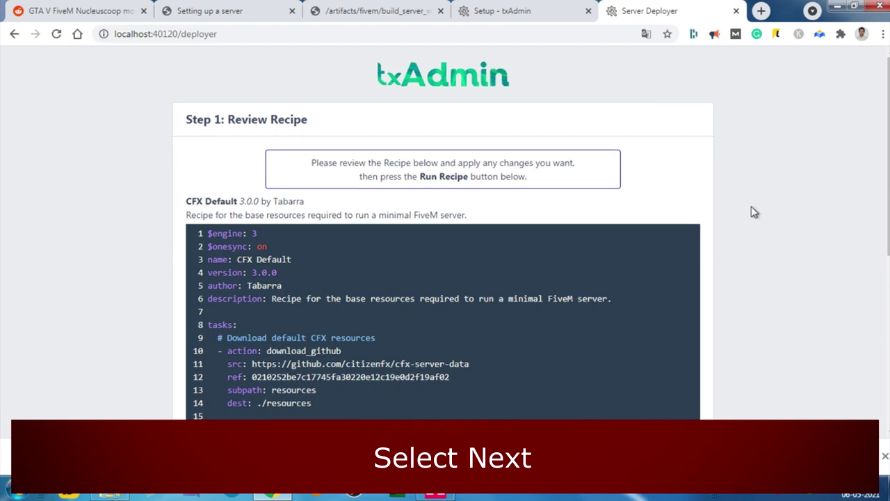
Step: Review the CFX Default recipe and continue to the input parameters without changing it
scroll(751, 205, down, 4)
scroll(753, 207, up, 2)
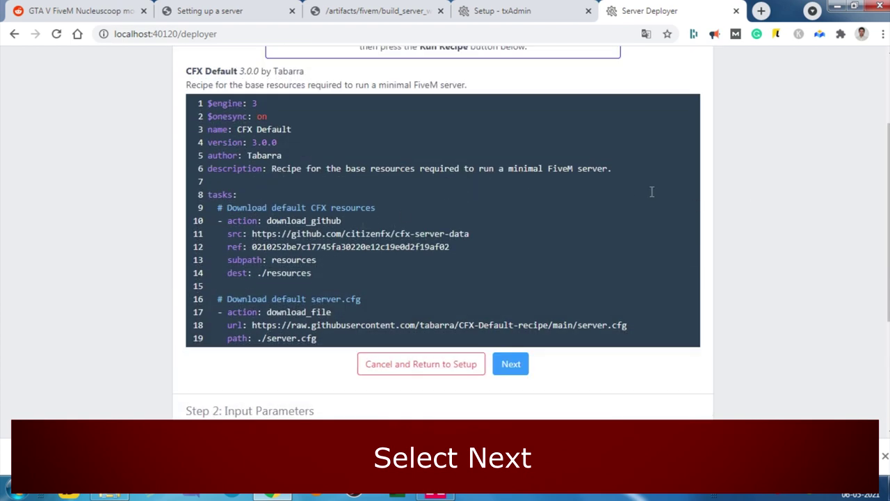
scroll(657, 195, up, 3)
scroll(623, 230, down, 4)
click(526, 233)
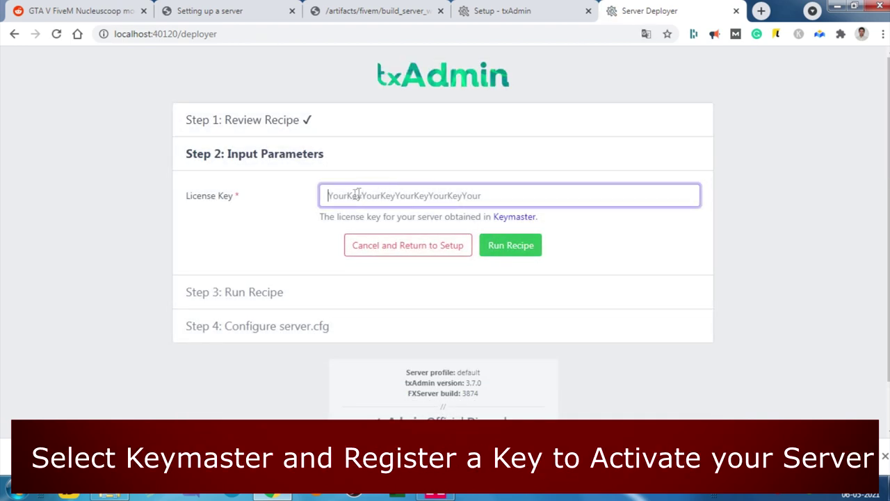
Step: Open the Keymaster site from the license key parameter and complete its image verification by selecting every bicycle
click(522, 222)
click(661, 9)
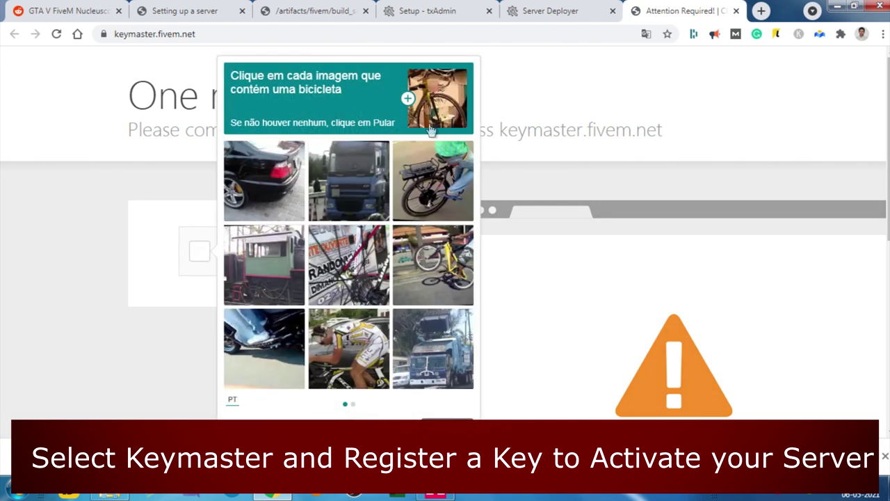
click(439, 263)
click(430, 209)
click(366, 272)
click(350, 351)
click(447, 426)
click(437, 352)
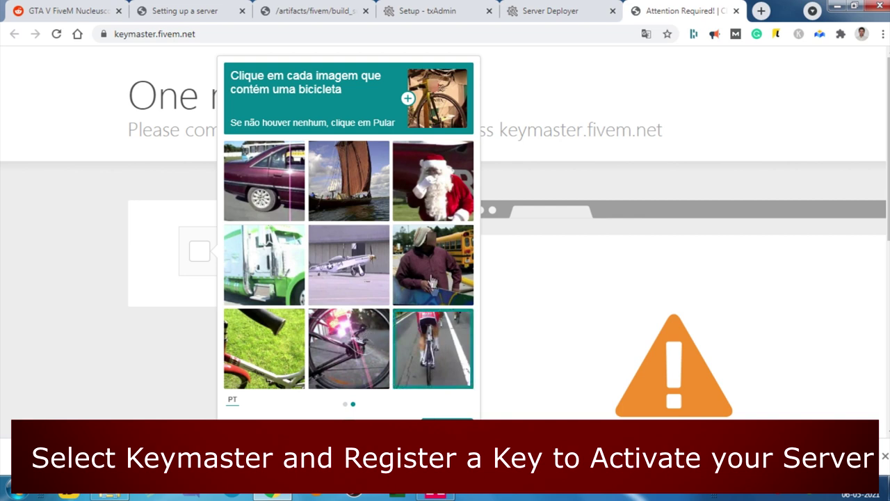
click(365, 353)
click(271, 337)
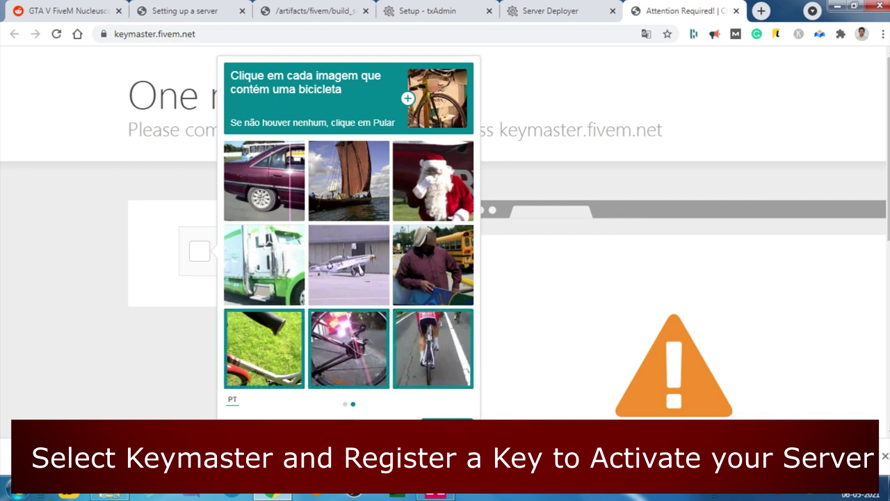
click(447, 426)
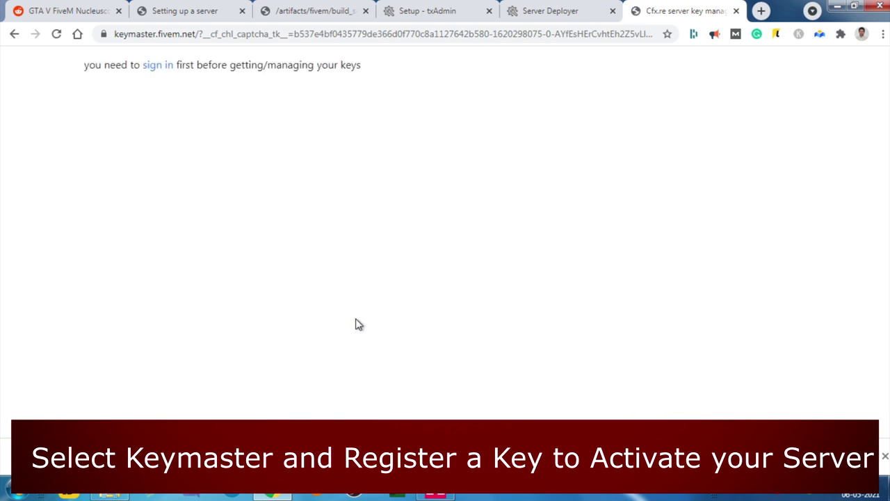
Step: Sign in to Keymaster and start registering a new server key with the display name Splitscreen Party
click(159, 69)
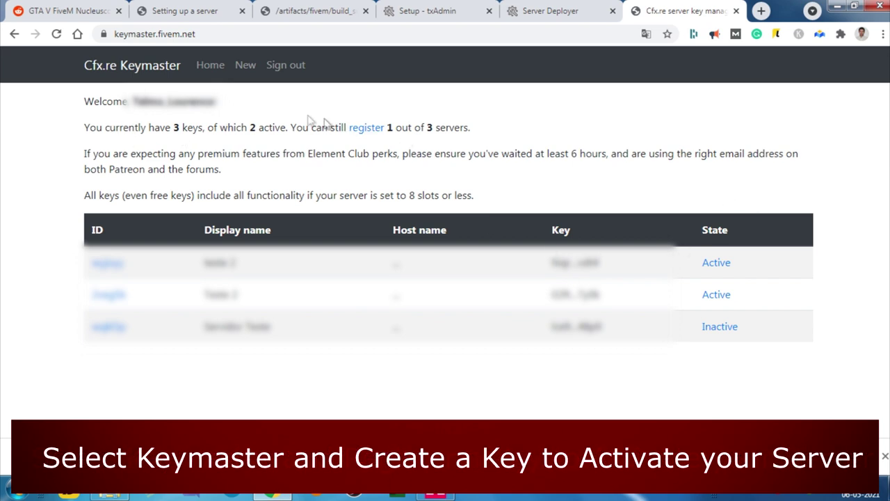
click(365, 129)
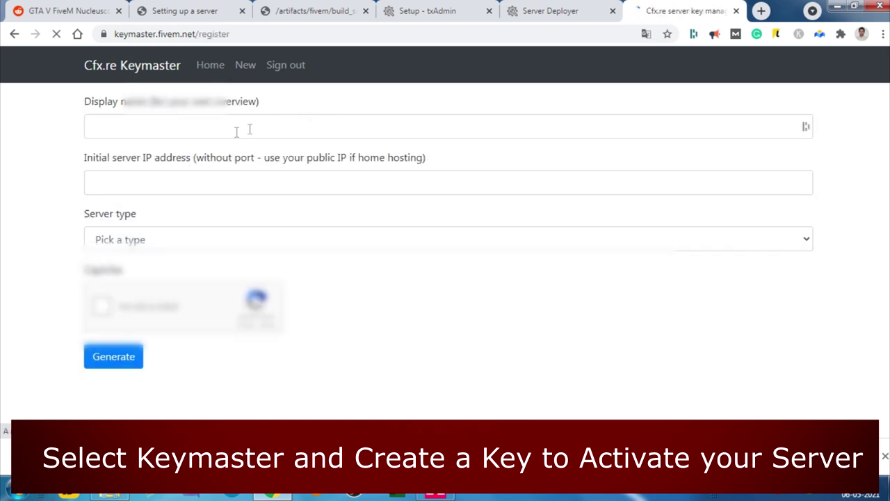
click(182, 126)
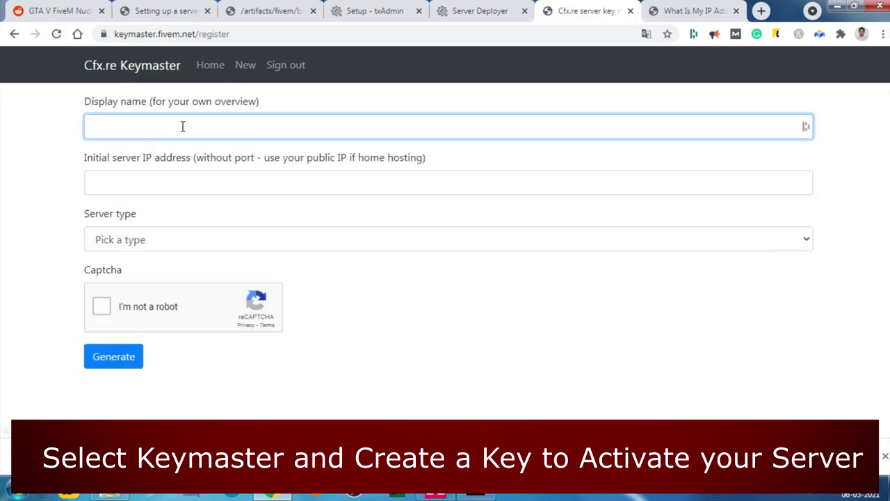
text(Splitscreen Party)
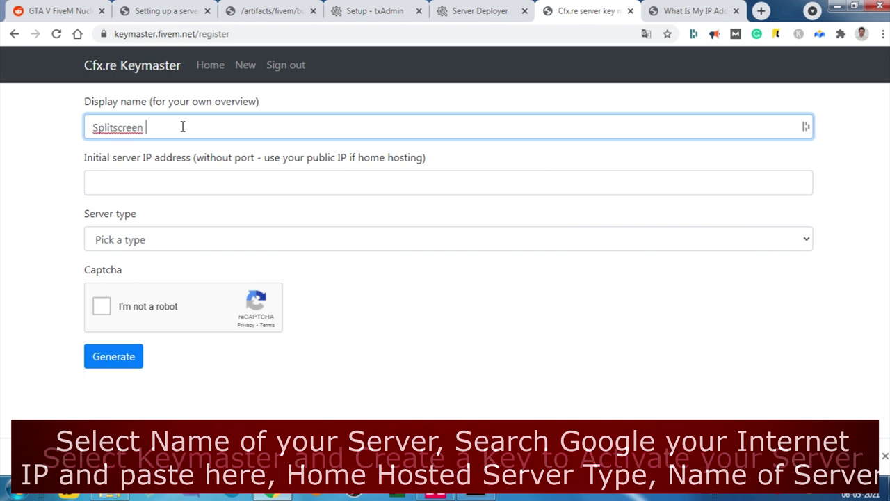
key(Tab)
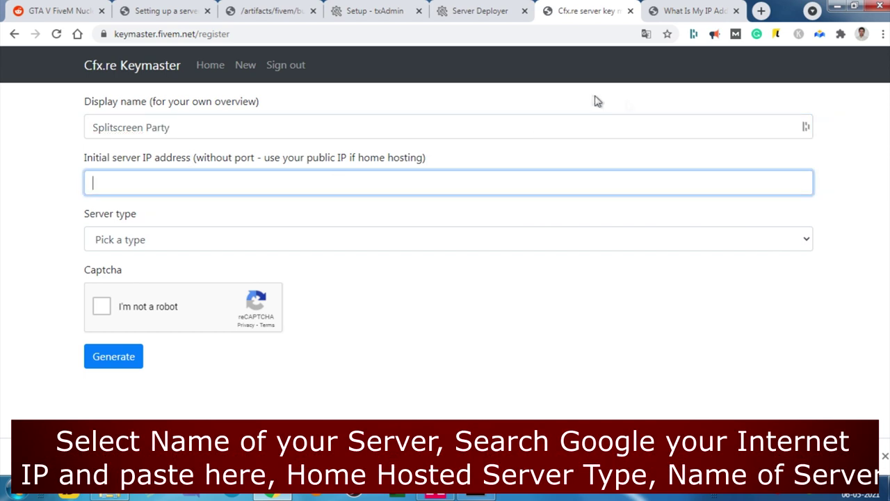
Step: Check the public IP address on WhatIsMyIPAddress and paste it as the initial server IP address in Keymaster
key(ctrl+Tab)
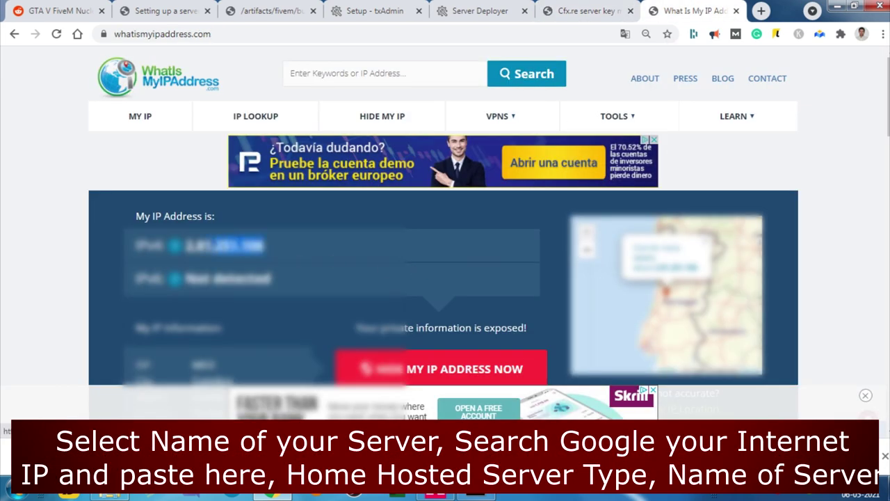
key(ctrl+shift+Tab)
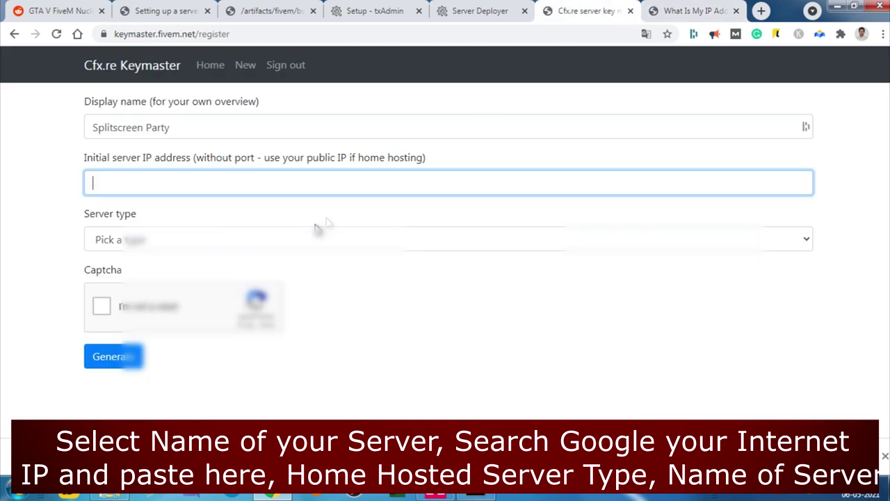
key(ctrl+v)
Step: Set the server type of the new Keymaster registration to Other/Home hosted
click(182, 231)
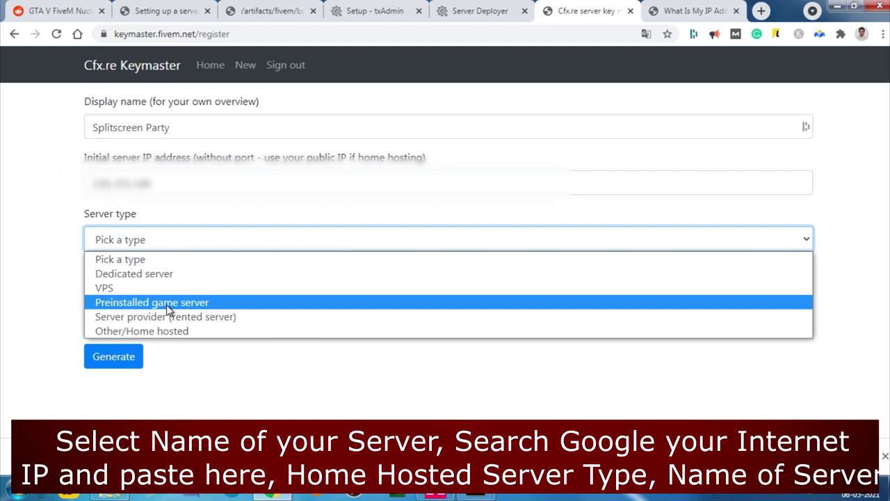
click(169, 304)
click(179, 239)
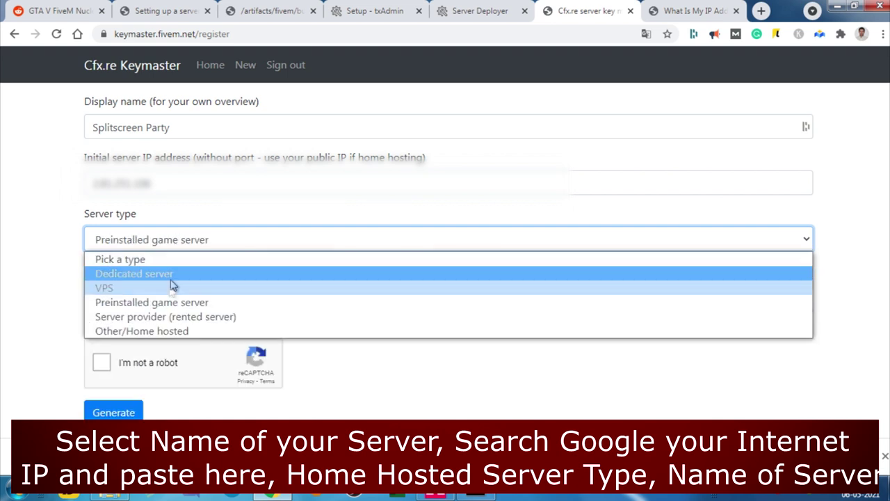
click(167, 316)
click(179, 244)
click(152, 331)
Step: Enter FX Server as the server provider, complete the captcha check and generate the server key
click(149, 297)
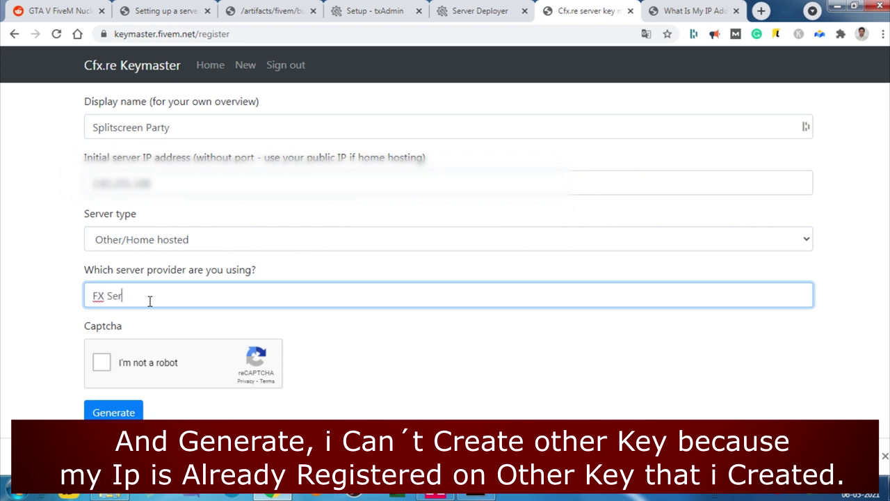
click(102, 362)
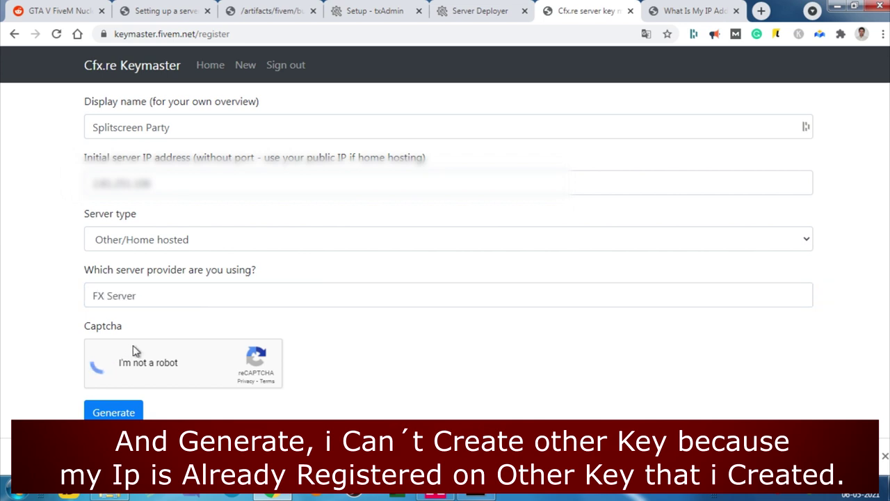
click(120, 412)
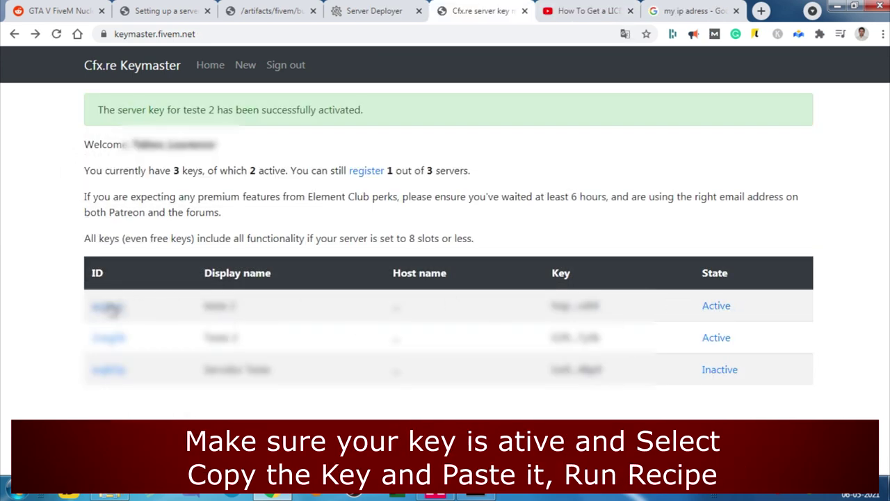
Step: Open the details of the active teste 2 server key in Keymaster and copy its license key
click(110, 308)
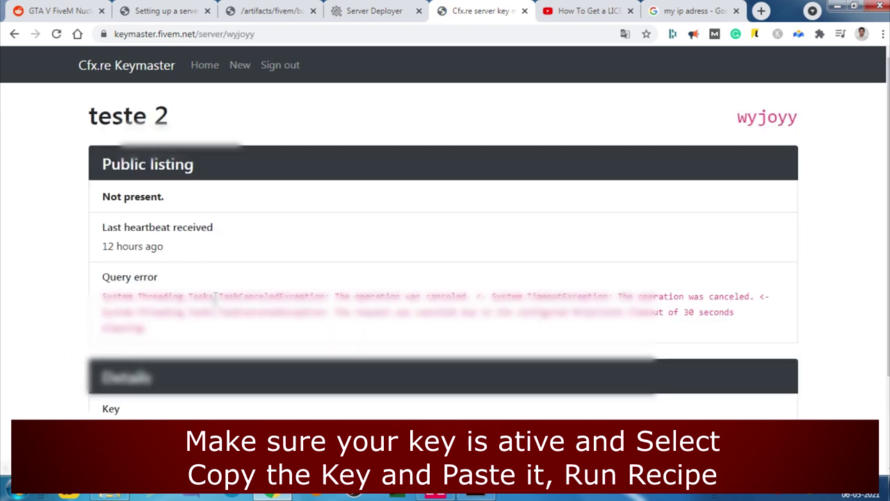
scroll(213, 276, down, 2)
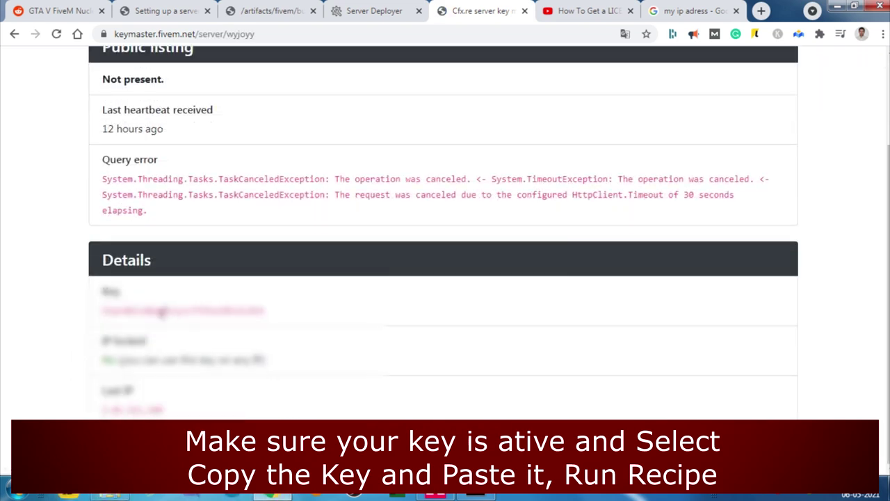
double_click(188, 308)
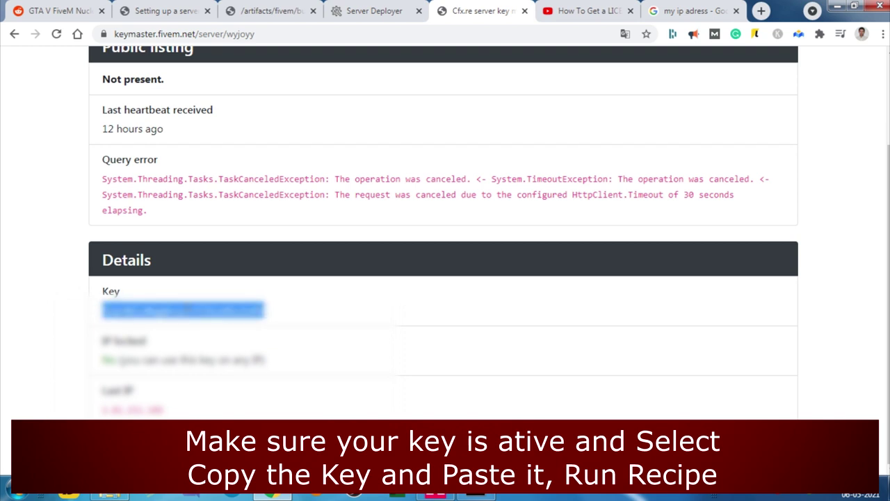
right_click(186, 310)
click(209, 316)
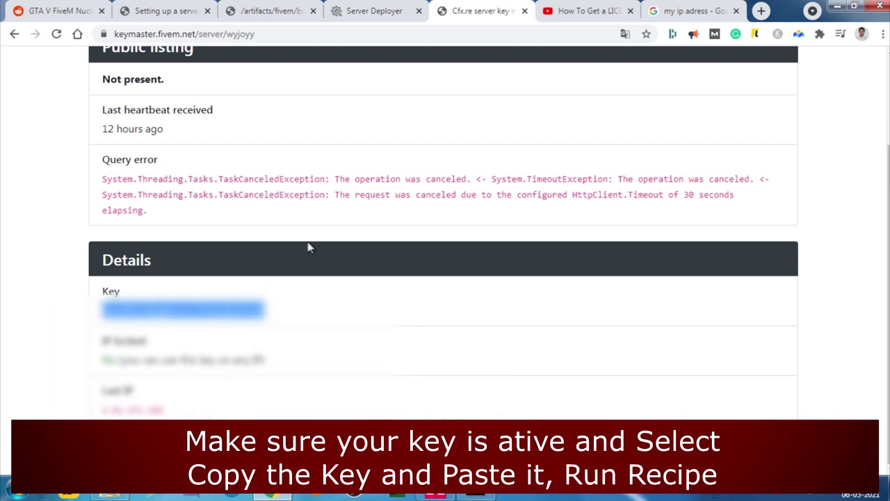
Step: Paste the copied license key into the txAdmin Server Deployer's License Key parameter and run the recipe
scroll(308, 249, up, 1)
click(404, 8)
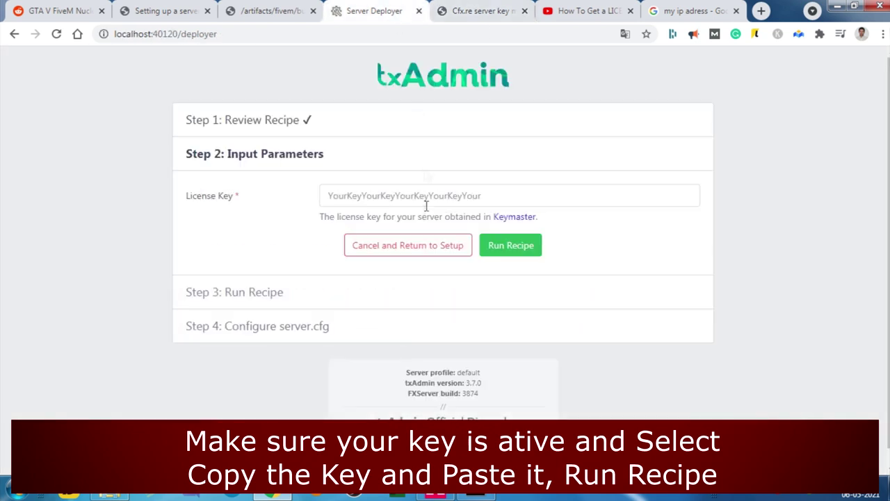
right_click(433, 192)
click(464, 268)
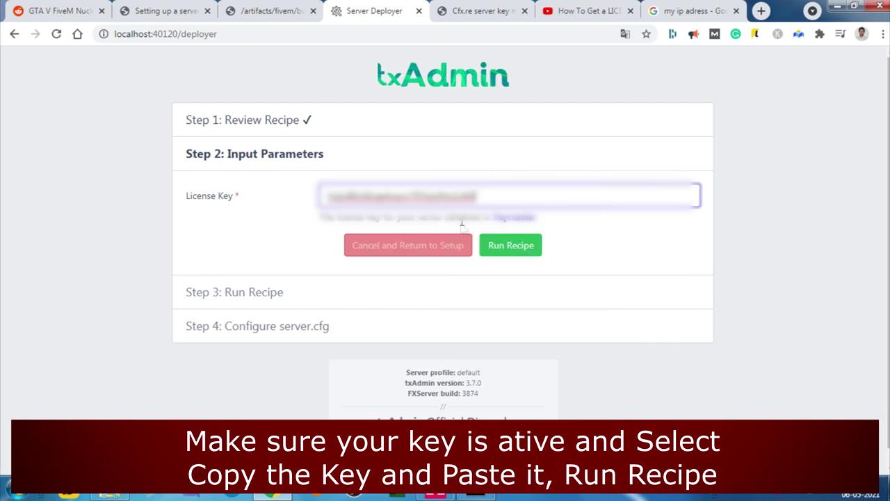
click(513, 246)
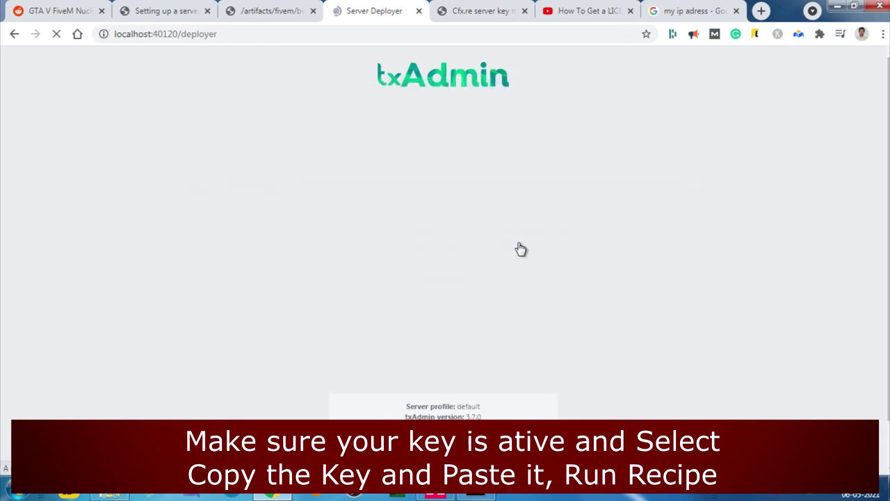
Step: Allow FXServer.exe in the 360 Total Security alert and minimize the deployed CFXDefault server folder window
scroll(568, 164, down, 1)
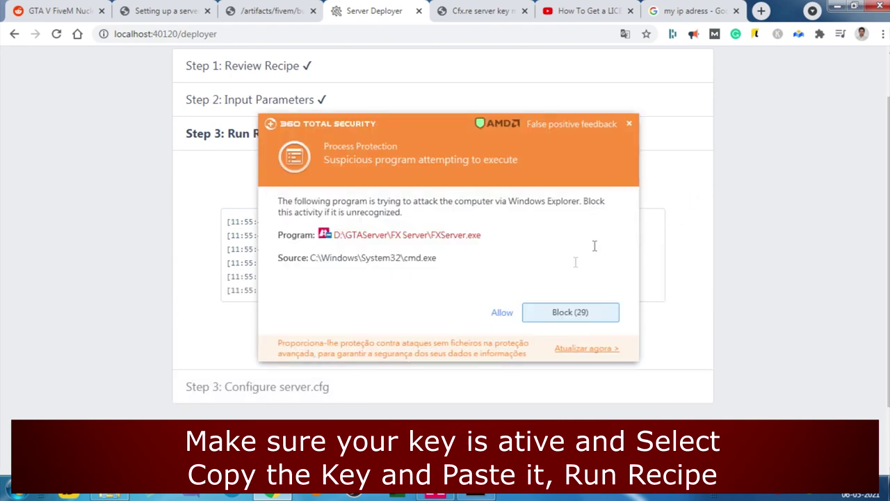
click(503, 314)
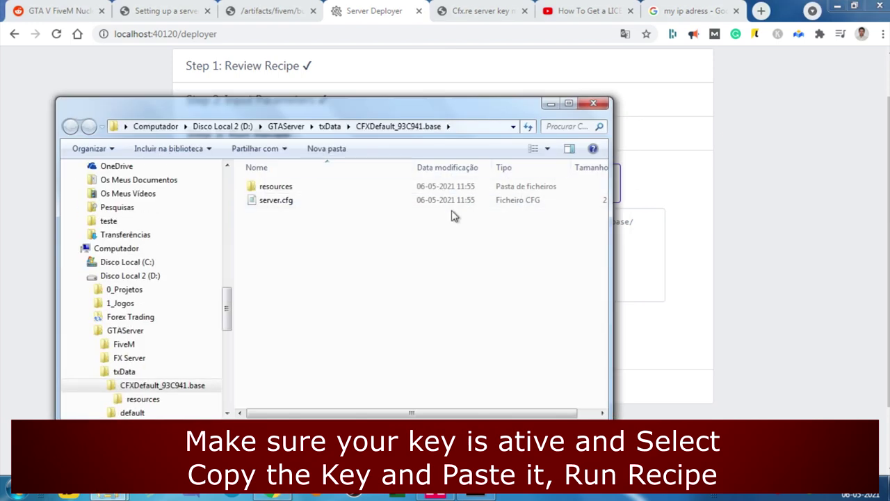
click(547, 105)
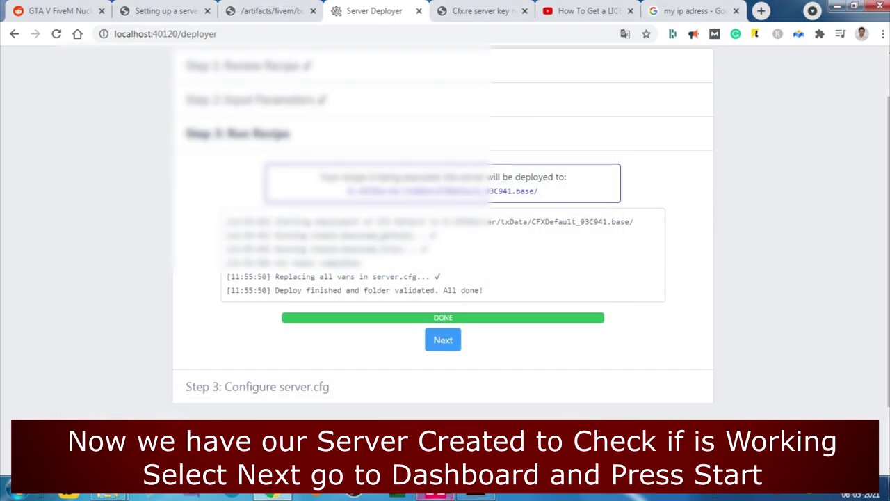
click(438, 494)
click(438, 494)
Step: Continue to the server.cfg configuration, keep its contents as generated, and save and run the server
click(443, 341)
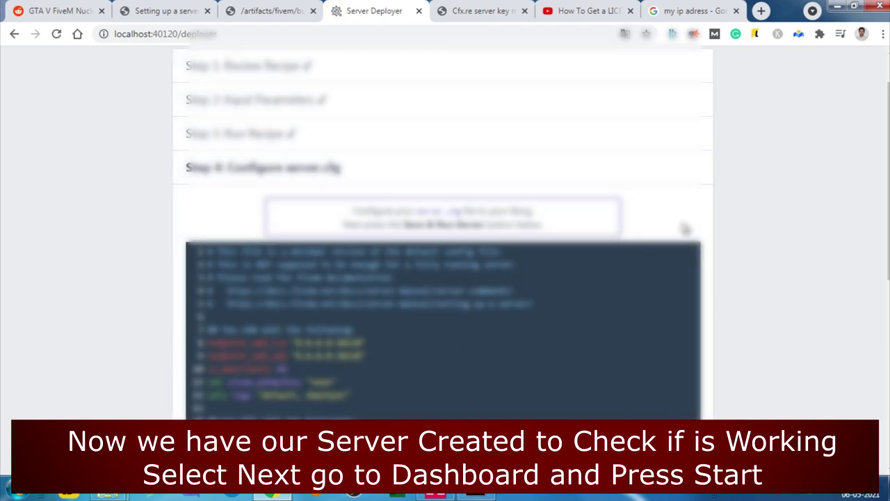
scroll(706, 214, down, 8)
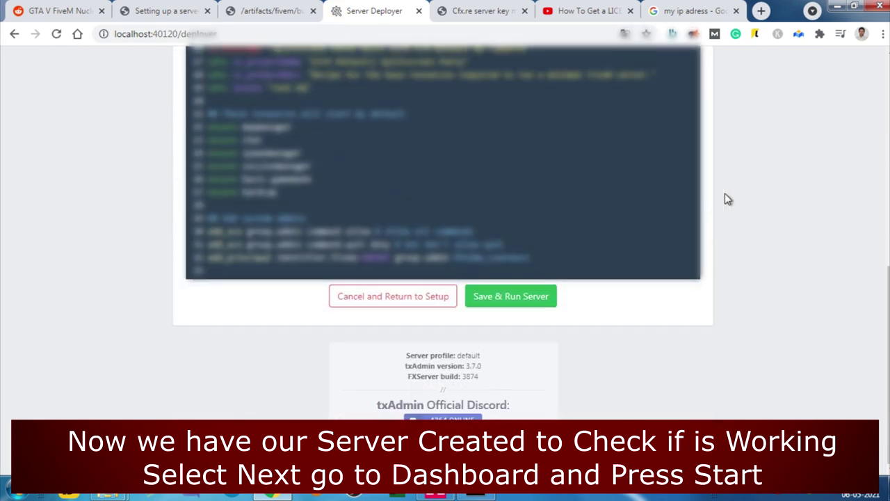
click(512, 297)
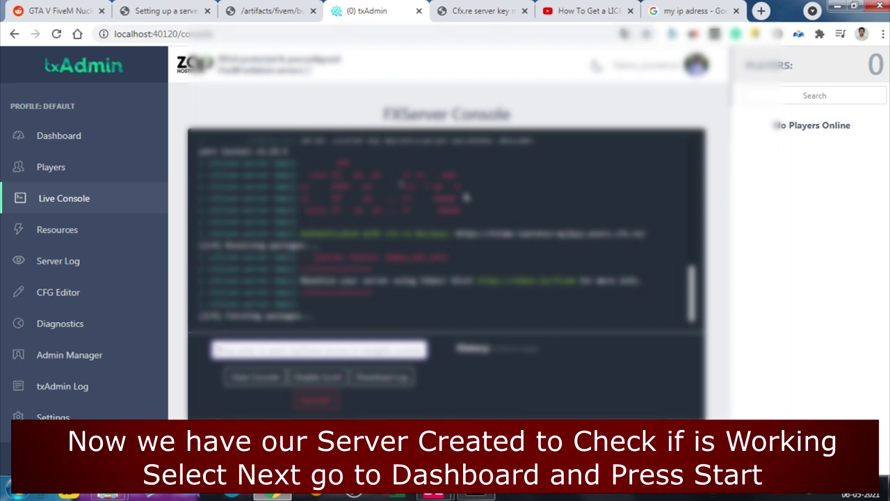
Step: Start the server from the Server Control section of the txAdmin dashboard
click(94, 142)
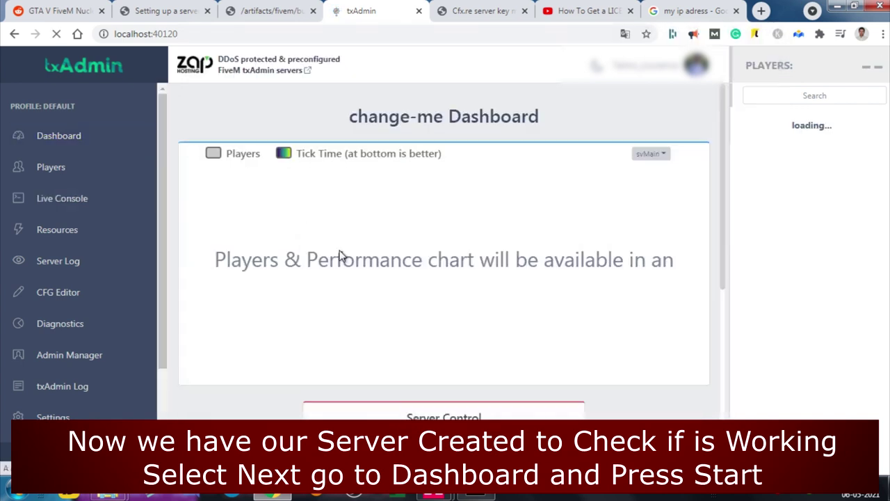
scroll(405, 250, down, 3)
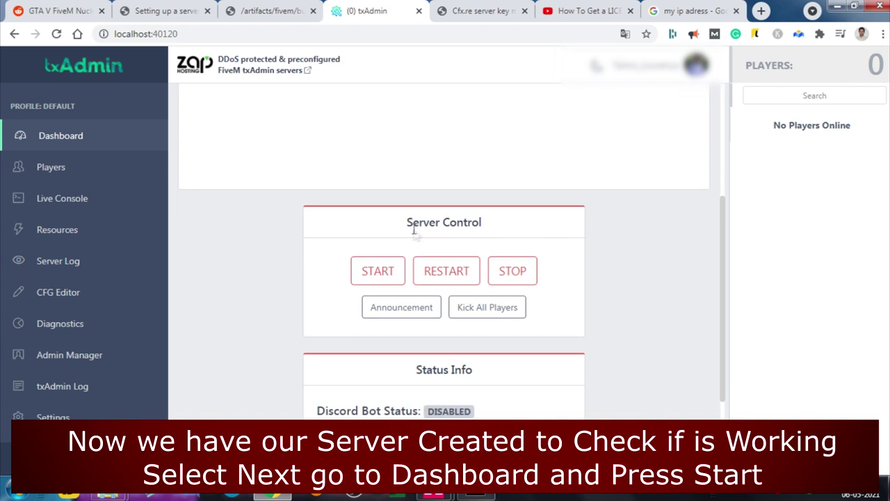
click(382, 279)
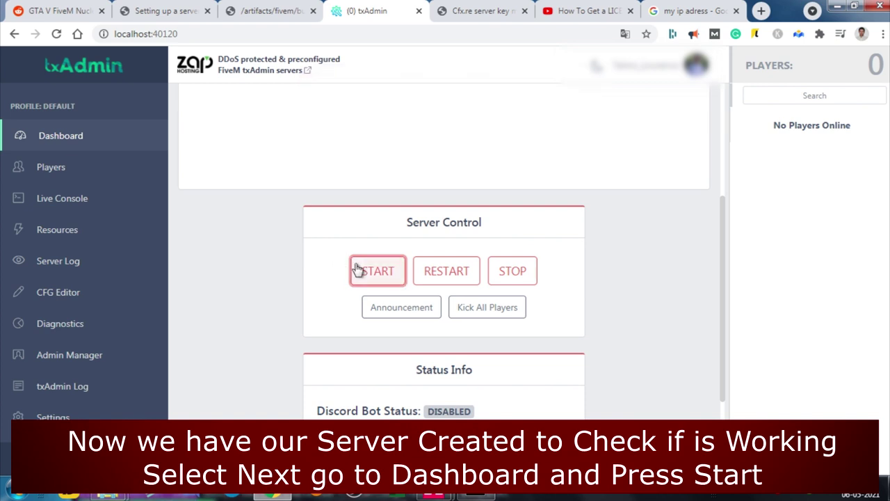
scroll(355, 271, up, 3)
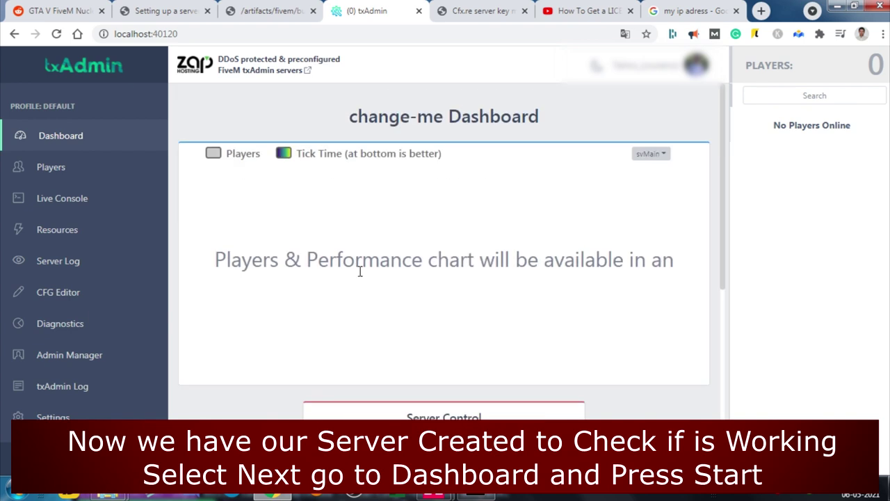
Step: Close the txAdmin, Keymaster, YouTube and remaining server setup pages, keeping the GTA V FiveM Reddit page open
click(419, 12)
click(419, 12)
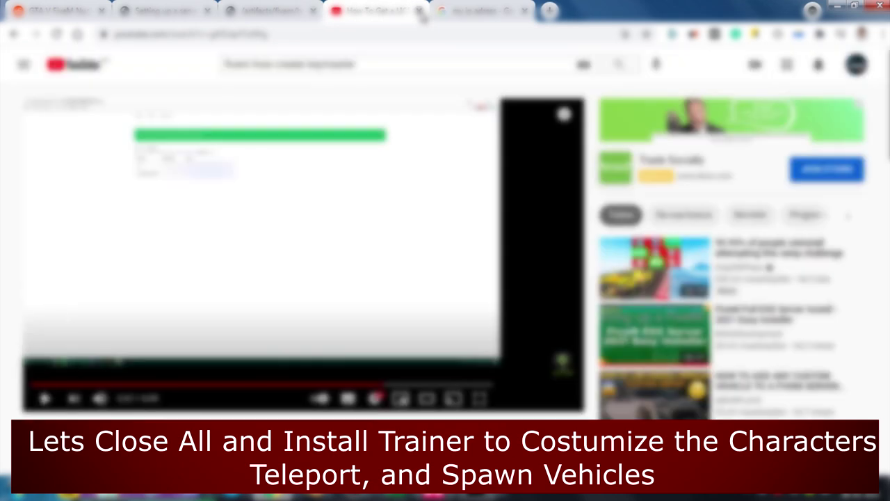
click(420, 12)
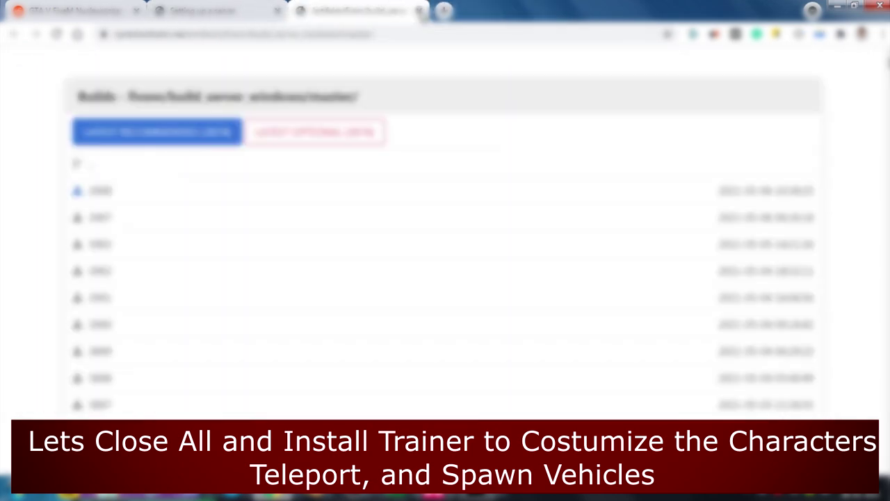
click(421, 12)
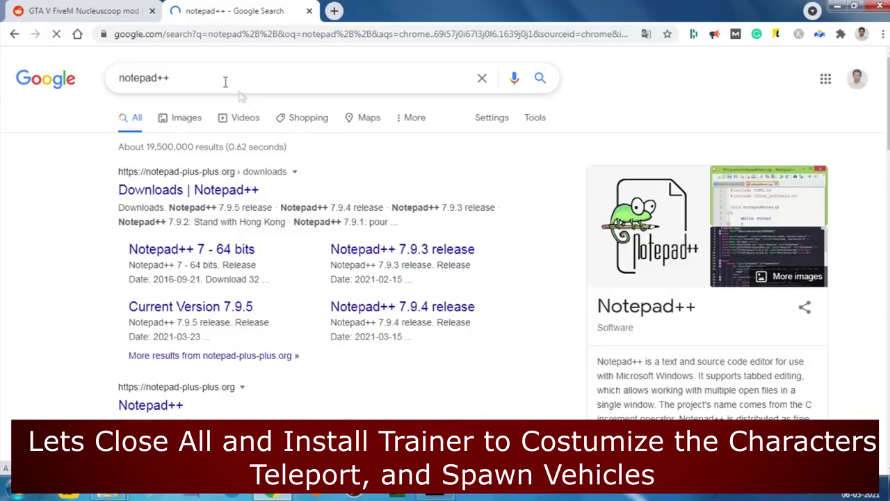
Step: Open the Notepad++ 7.9.5 release from the official downloads page and download its 64-bit x64 installer
click(188, 193)
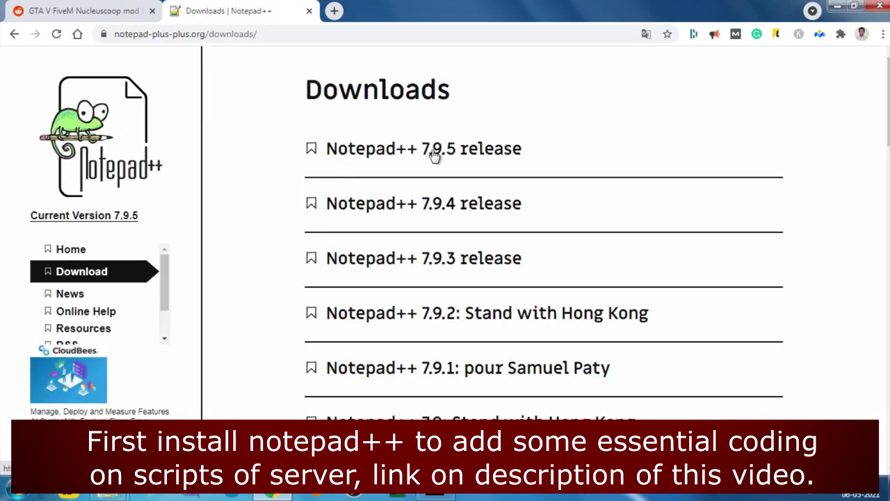
click(402, 160)
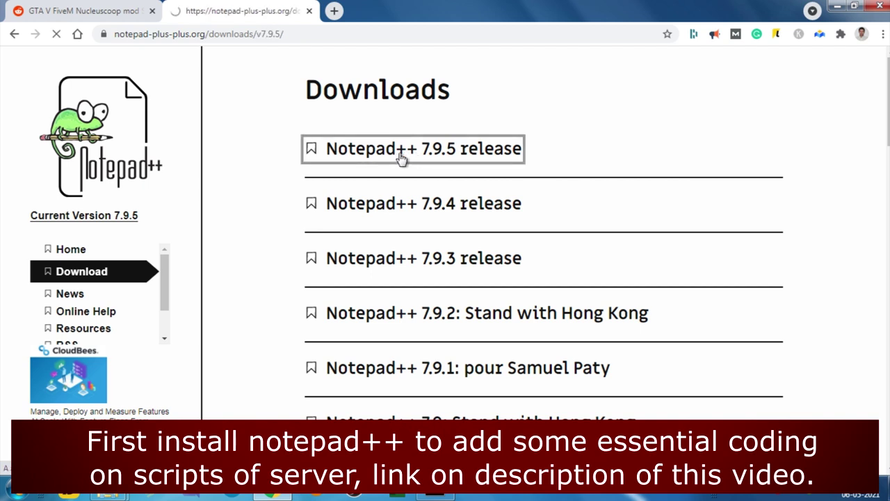
scroll(412, 182, down, 10)
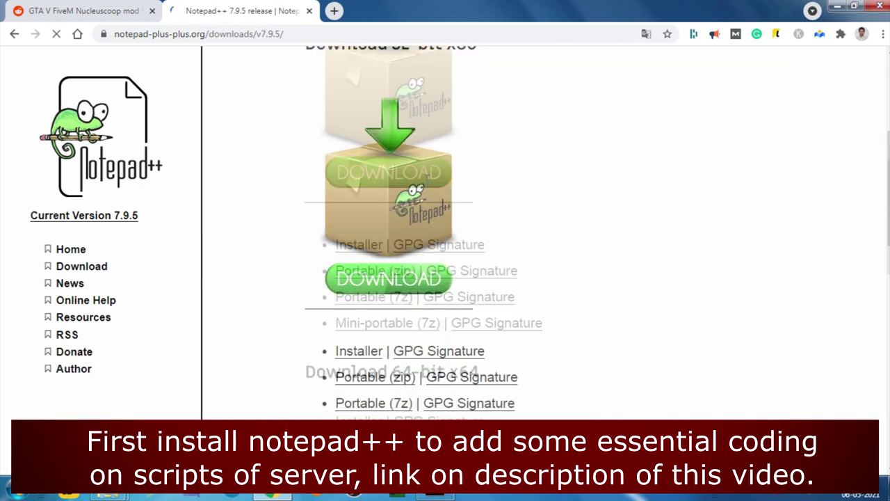
scroll(313, 288, up, 5)
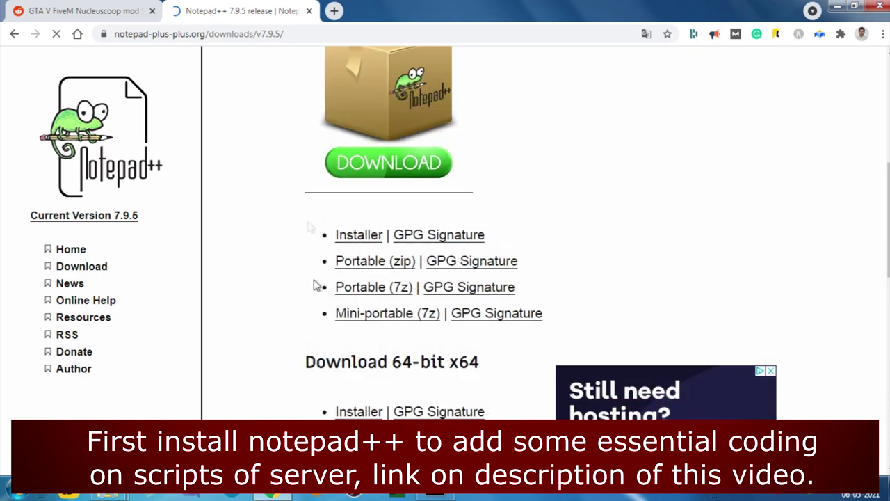
scroll(363, 251, down, 2)
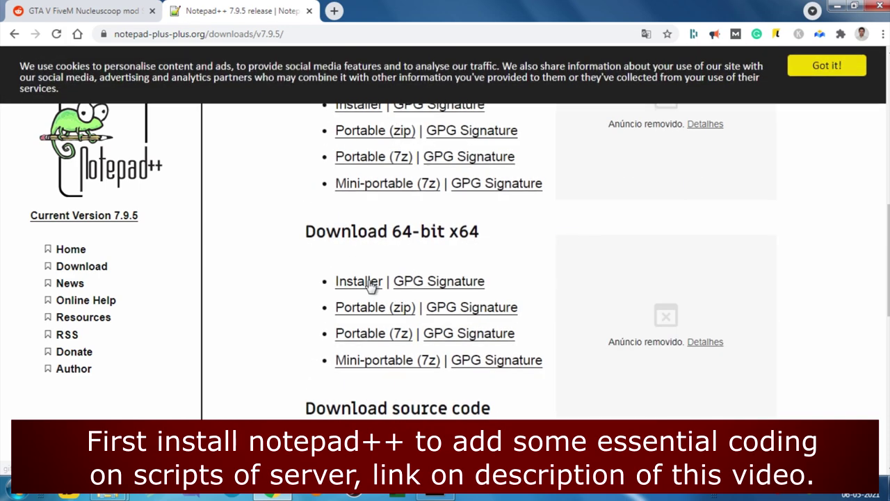
click(367, 283)
Step: Allow the Notepad++ installer to make changes, minimize the browser, and confirm English as the installer language
click(561, 158)
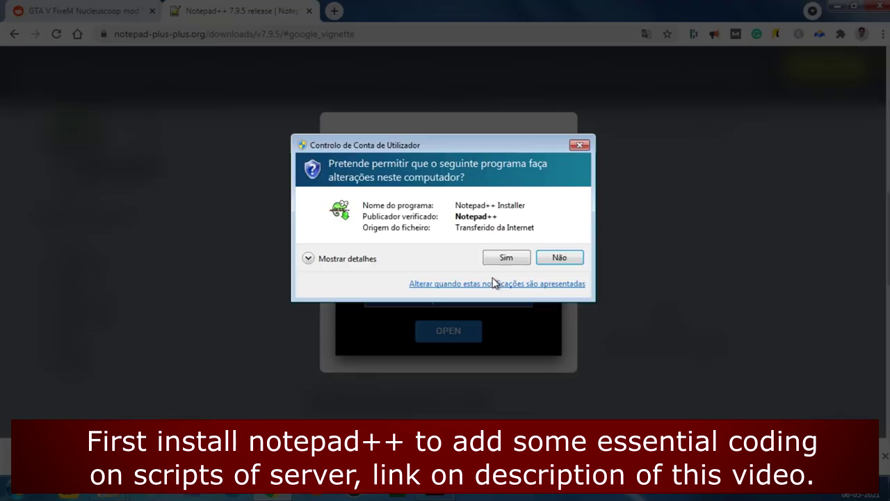
click(508, 258)
click(836, 6)
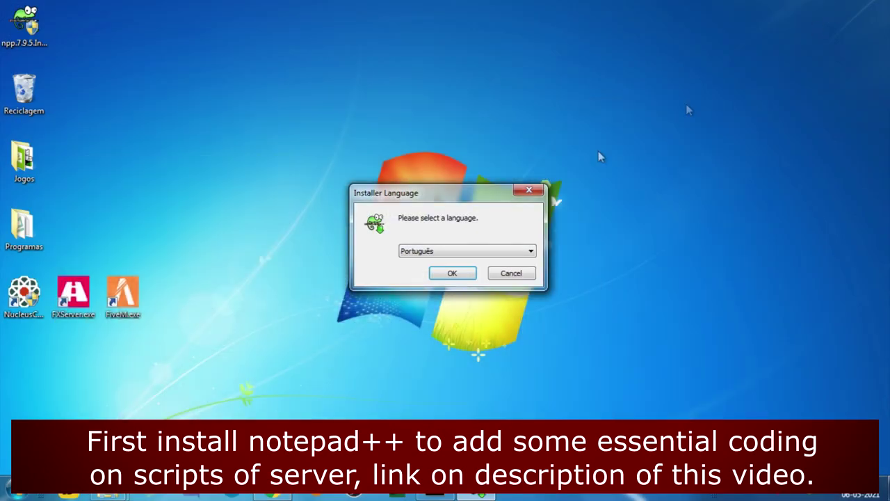
click(461, 251)
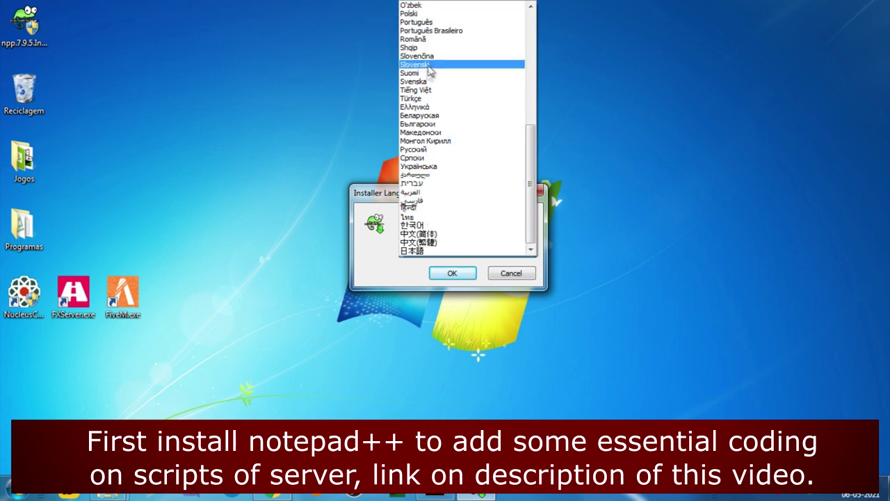
scroll(432, 182, up, 10)
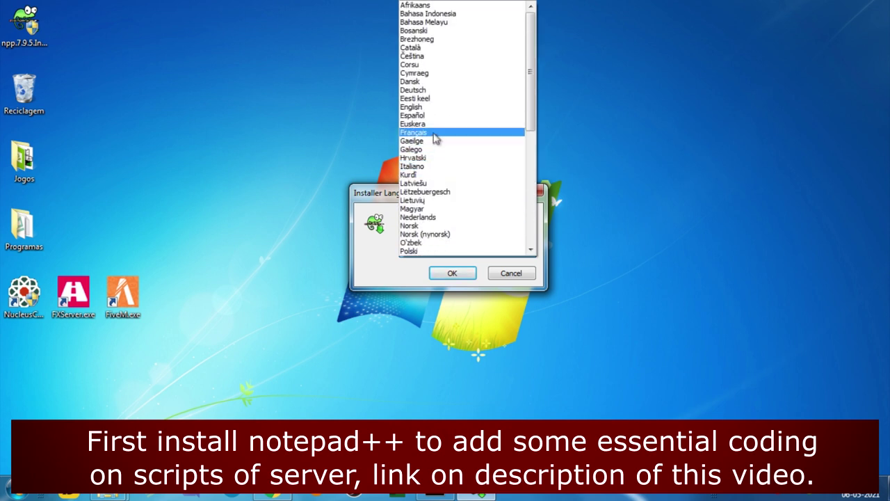
click(429, 107)
click(452, 273)
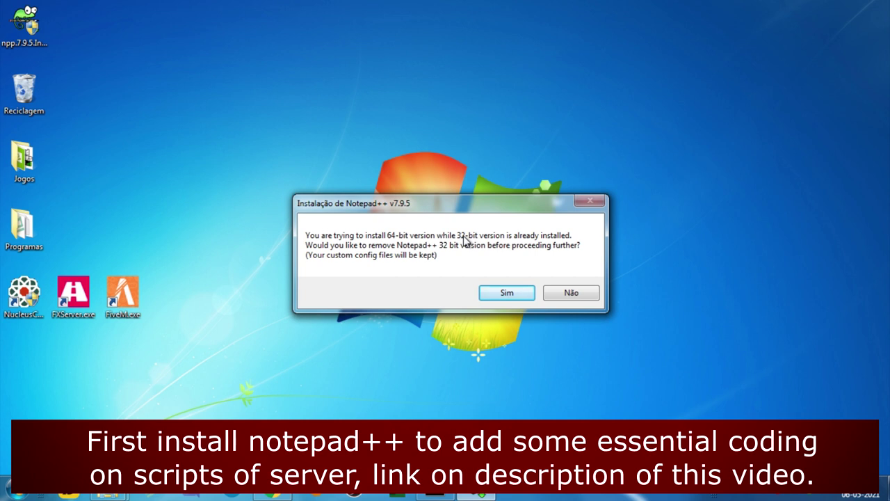
Step: Install 64-bit Notepad++ 7.9.5 with the default components, removing the existing 32-bit version first, then close the opened change log
click(498, 296)
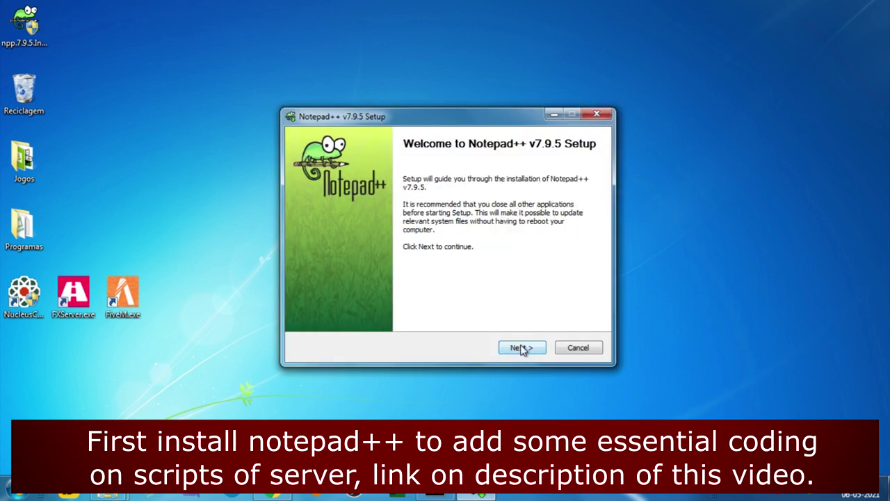
click(522, 348)
click(522, 348)
click(522, 348)
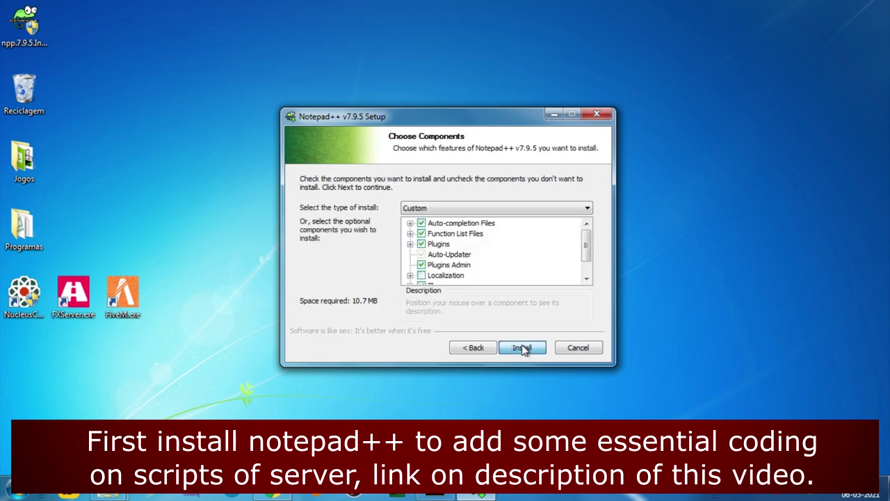
click(522, 348)
click(522, 347)
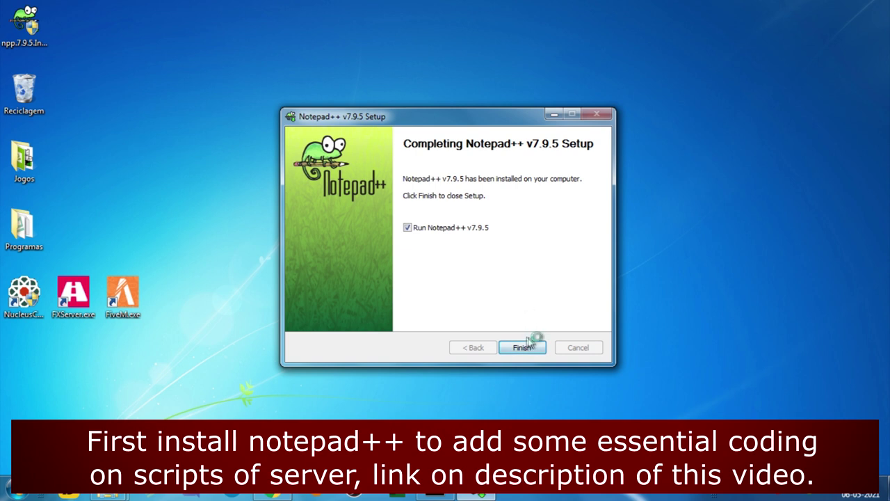
click(527, 342)
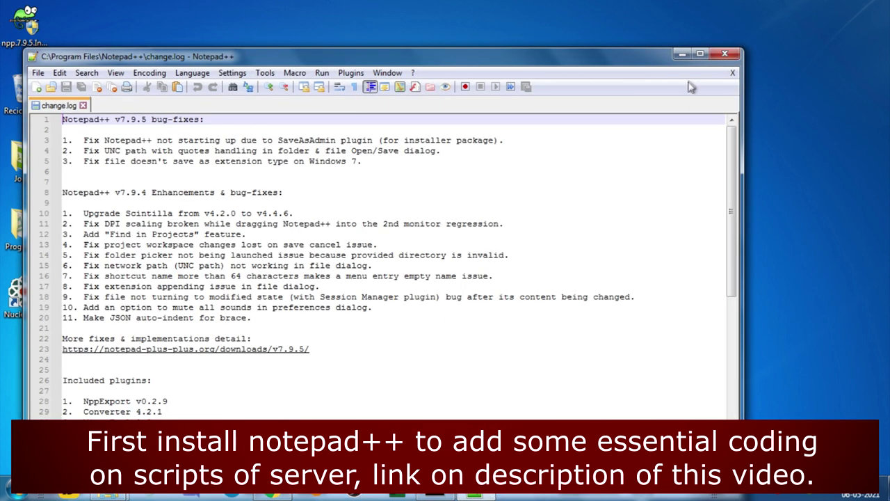
click(725, 54)
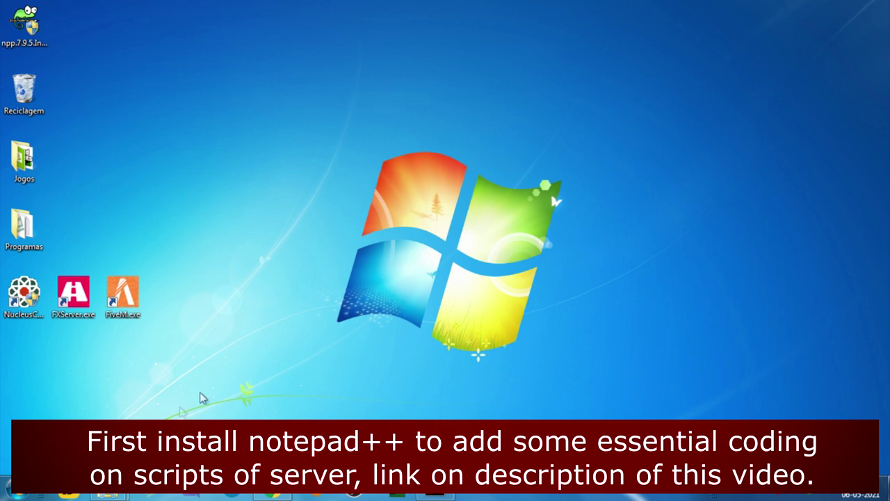
Step: Bring up the CFXDefault_93C941.base folder window, check the txData folder, and return to the GTAServer folder
mouse_move(109, 496)
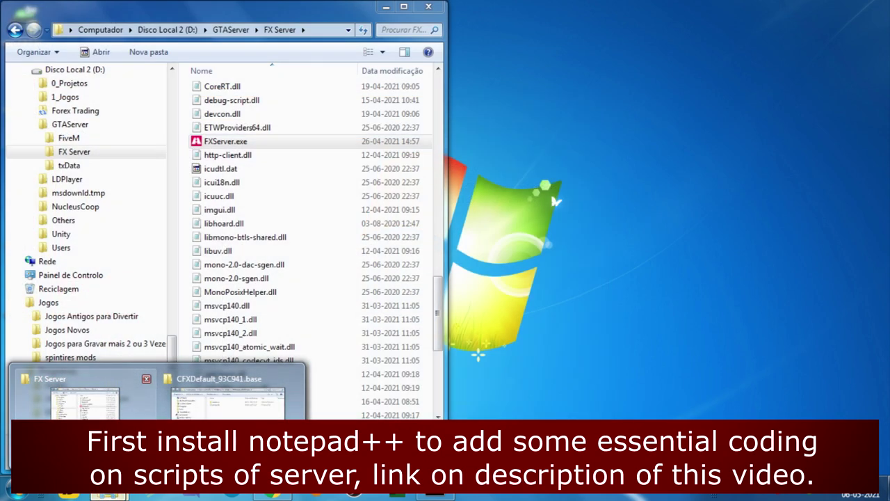
click(227, 398)
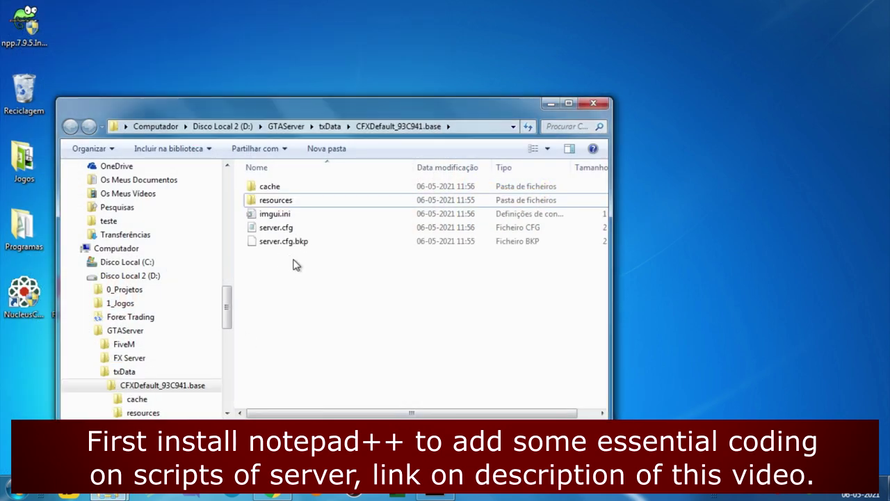
click(330, 126)
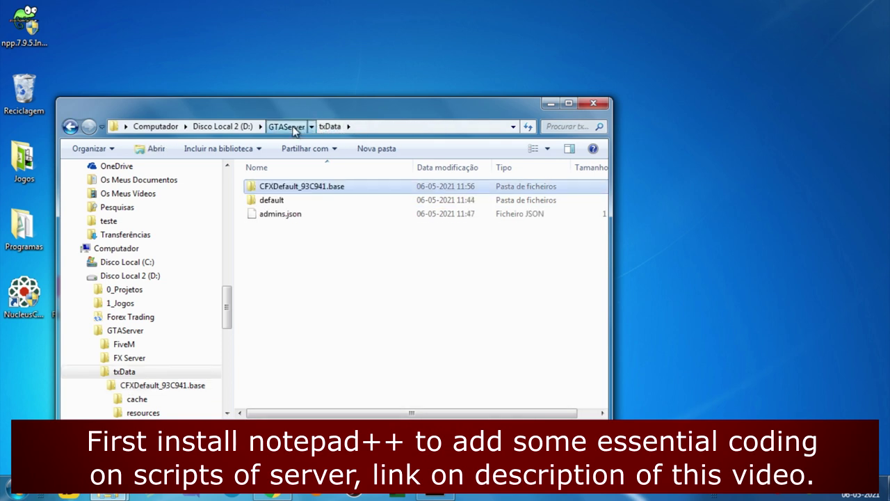
click(290, 126)
click(259, 273)
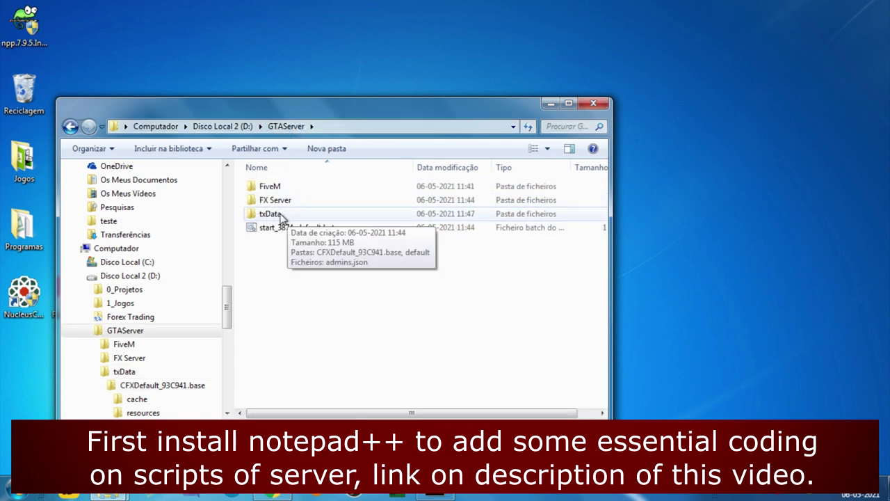
double_click(281, 216)
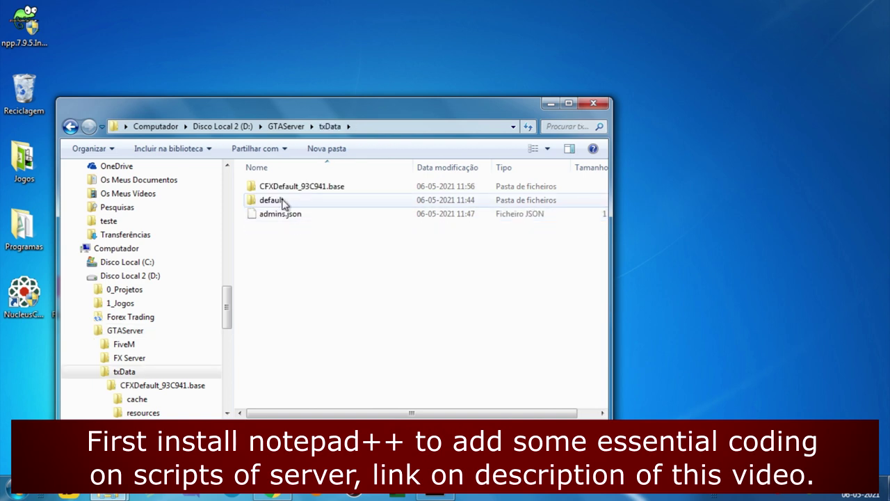
key(BackSpace)
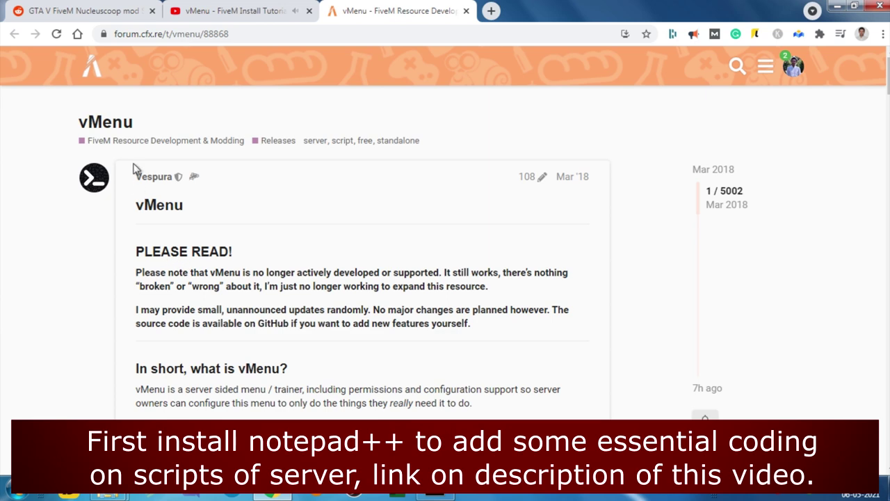
Step: From the vMenu forum page, open its GitHub releases and download vMenu-v3.3.1.zip to the desktop
scroll(180, 277, down, 6)
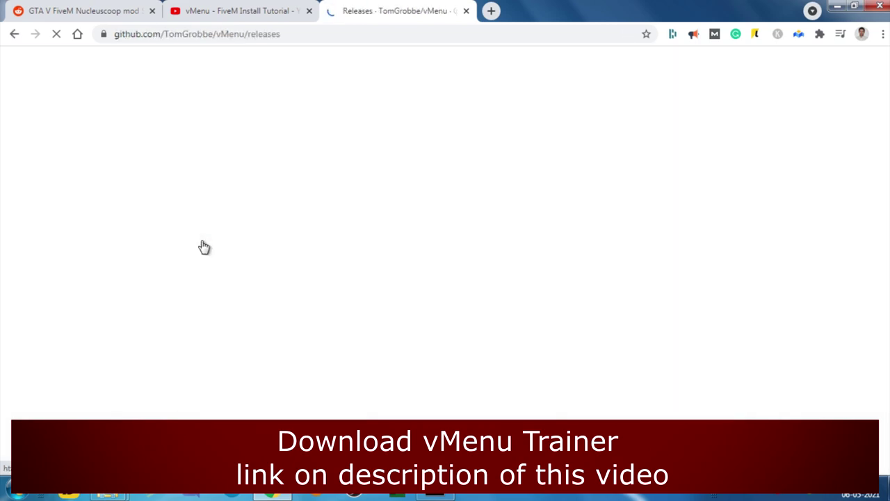
scroll(364, 220, down, 3)
scroll(368, 223, down, 10)
scroll(309, 241, down, 10)
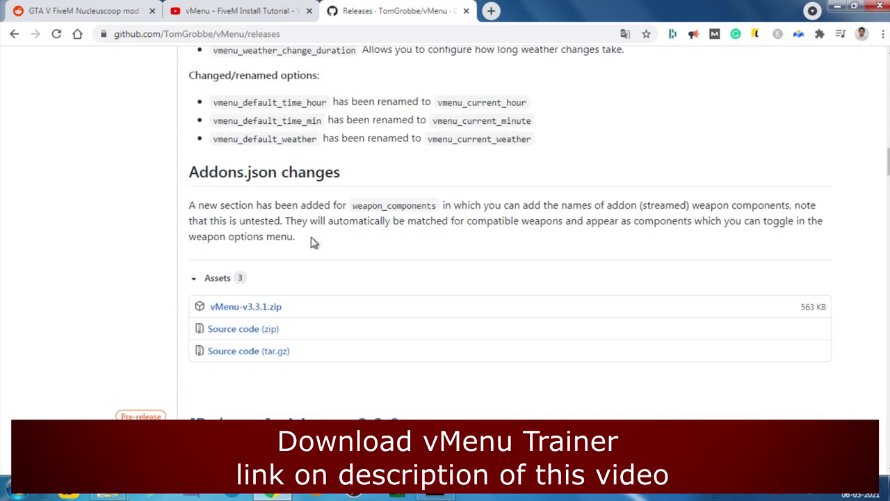
click(255, 310)
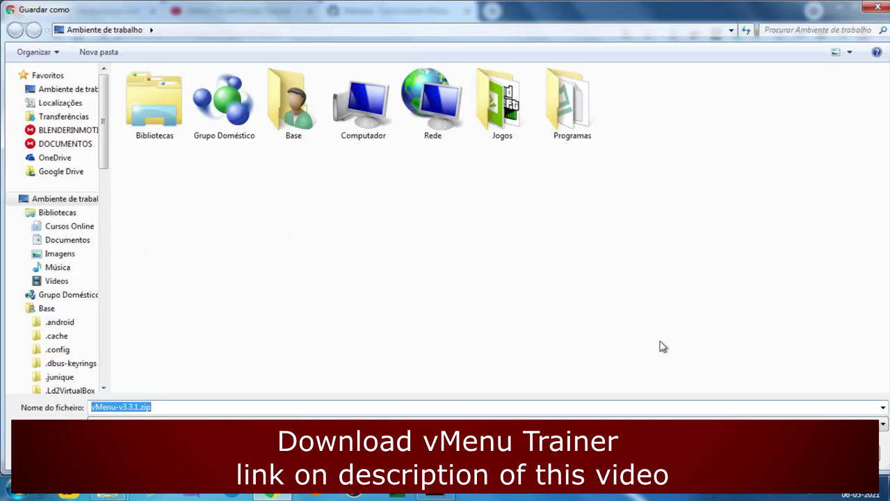
key(Return)
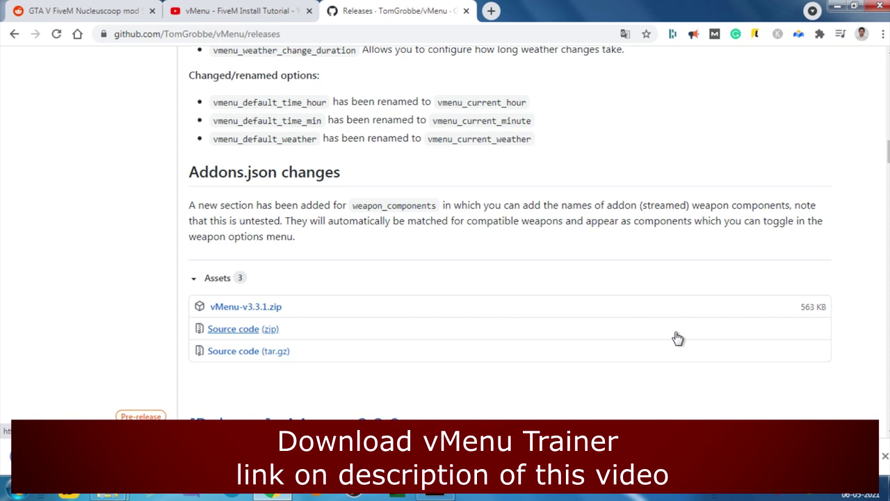
Step: Clear the browser and folder windows off the desktop and move the Notepad++ installer to the Recycle Bin
click(833, 6)
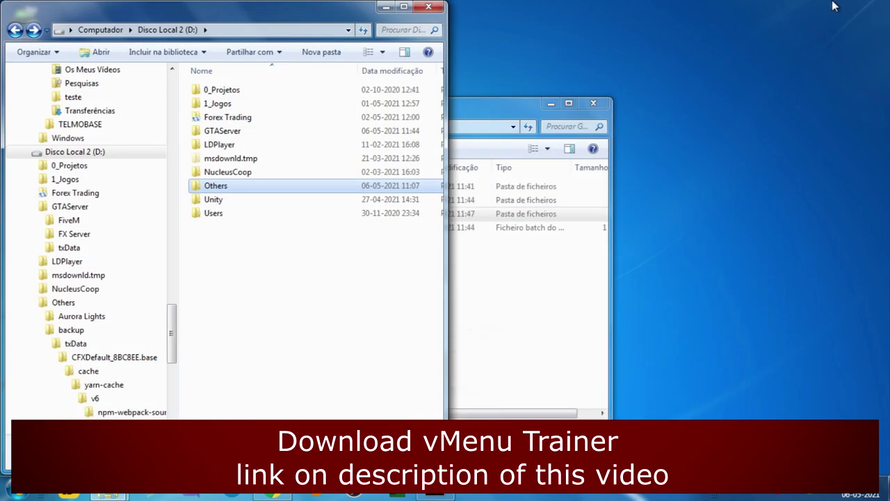
click(386, 7)
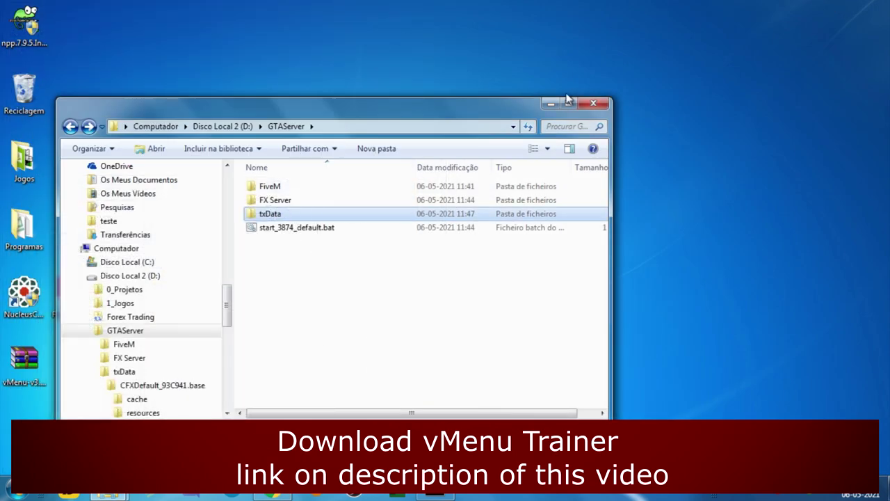
click(587, 105)
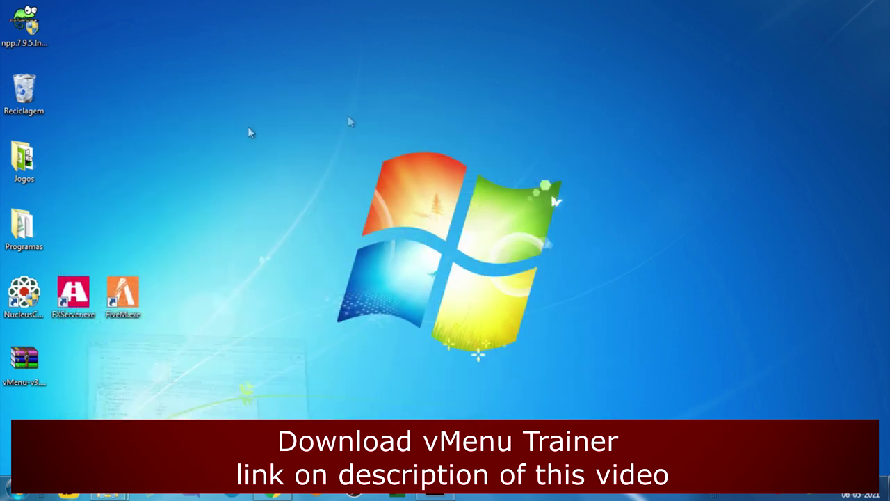
drag(25, 25, 24, 89)
Step: Move the vMenu-v3.3.1.zip archive to an empty desktop area and open it in WinRAR, dismissing the licence reminder
drag(24, 358, 417, 94)
double_click(410, 104)
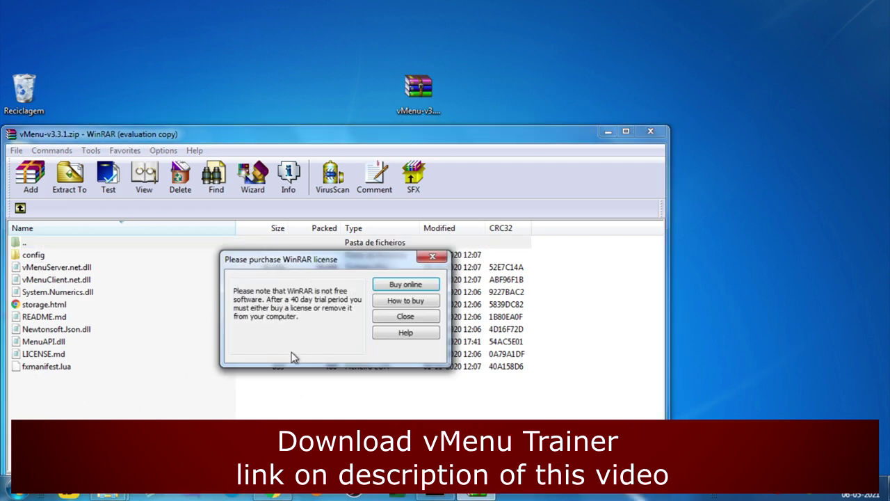
click(404, 316)
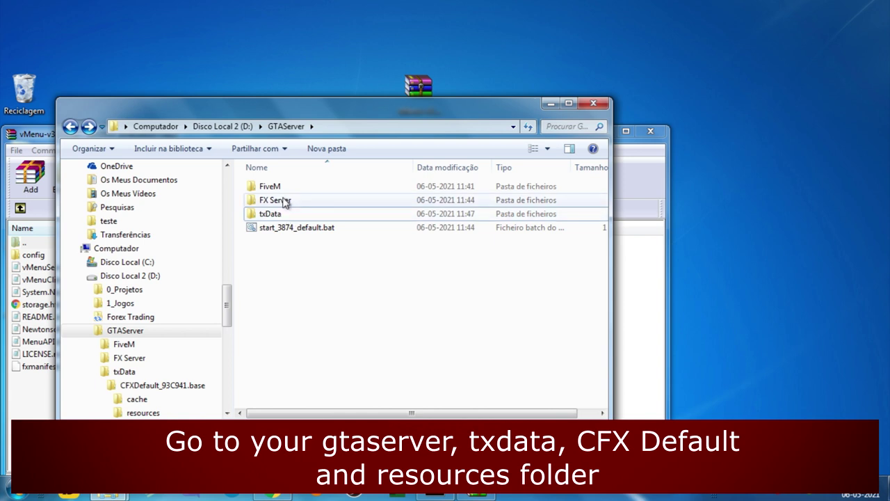
Step: Create a folder named vMenu inside the resources folder of txData's CFXDefault_93C941.base
click(292, 215)
double_click(292, 216)
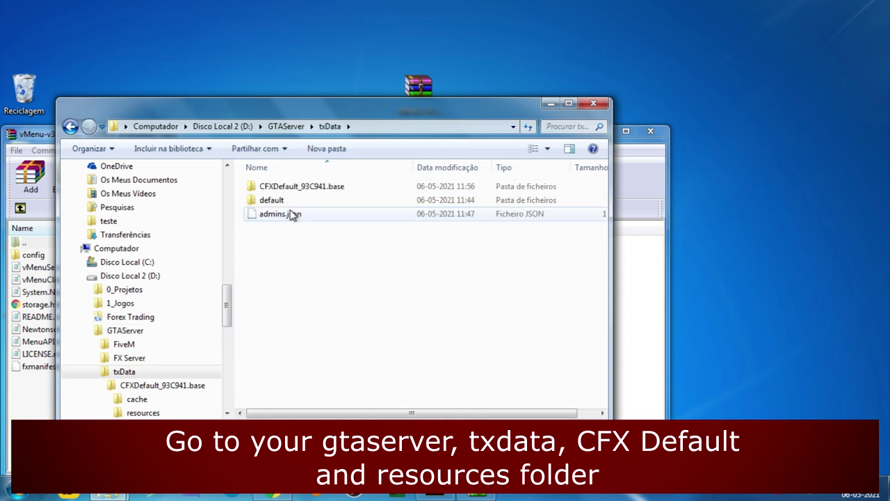
double_click(293, 187)
double_click(293, 200)
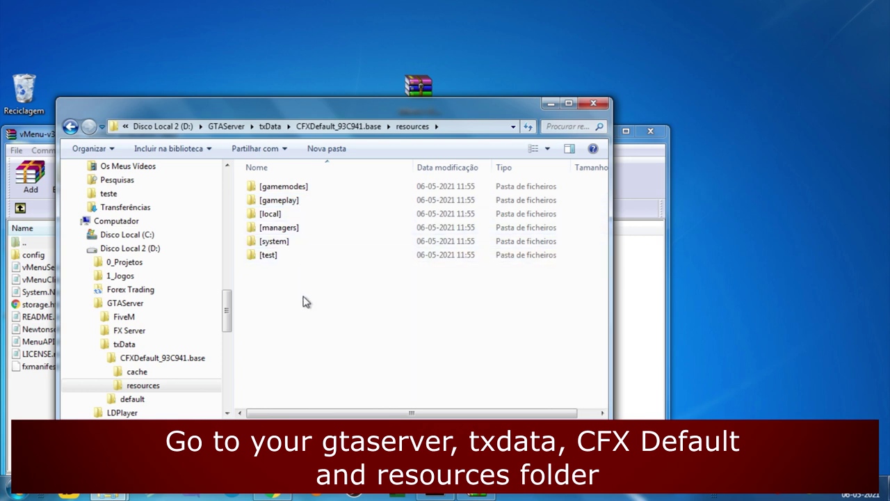
right_click(334, 297)
mouse_move(461, 260)
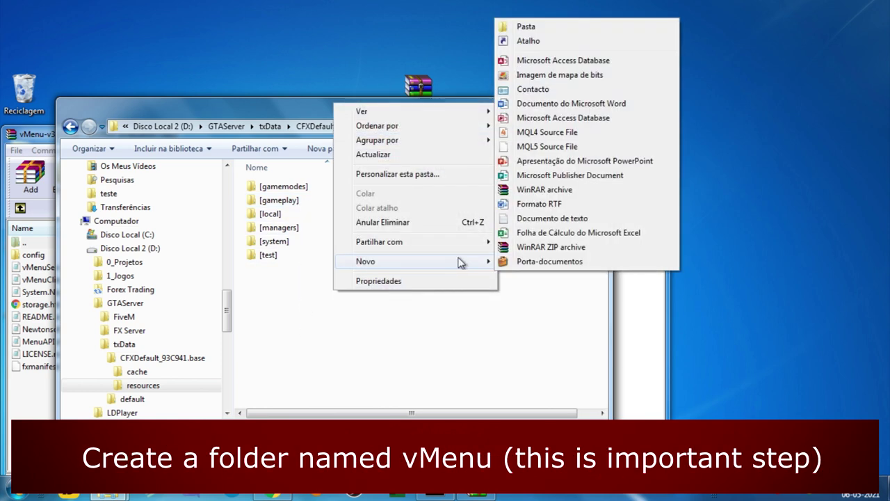
click(518, 26)
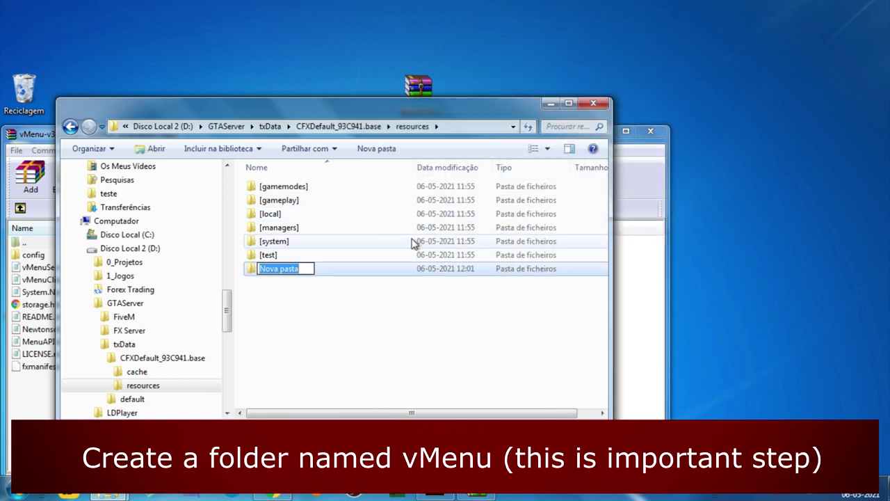
text(vMenu)
key(Return)
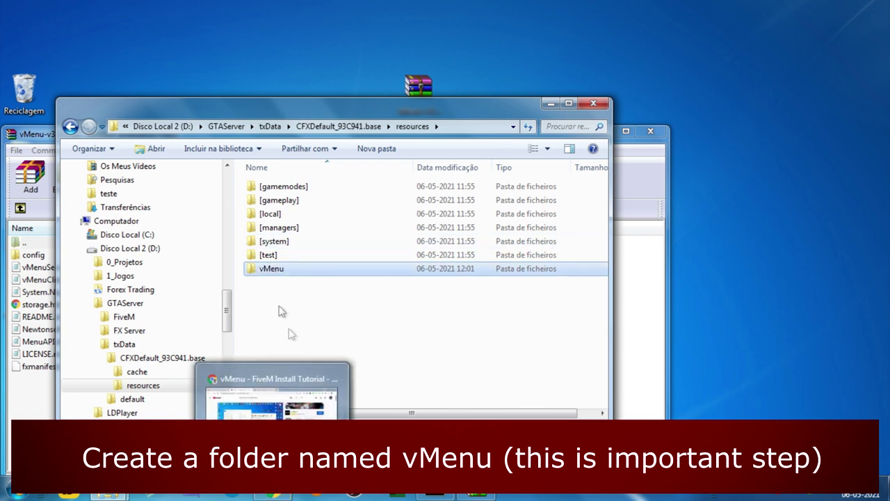
Step: Extract all files of the vMenu-v3.3.1.zip archive into the new vMenu folder
double_click(292, 275)
click(635, 298)
drag(230, 148, 889, 143)
drag(588, 344, 372, 249)
click(353, 354)
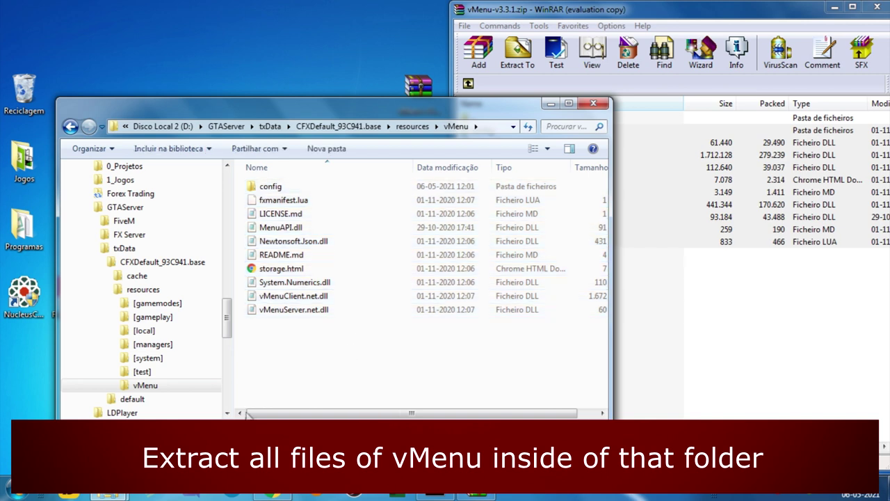
Step: Move permissions.cfg from vMenu's config folder to the main CFXDefault_93C941.base folder, beside server.cfg
double_click(270, 186)
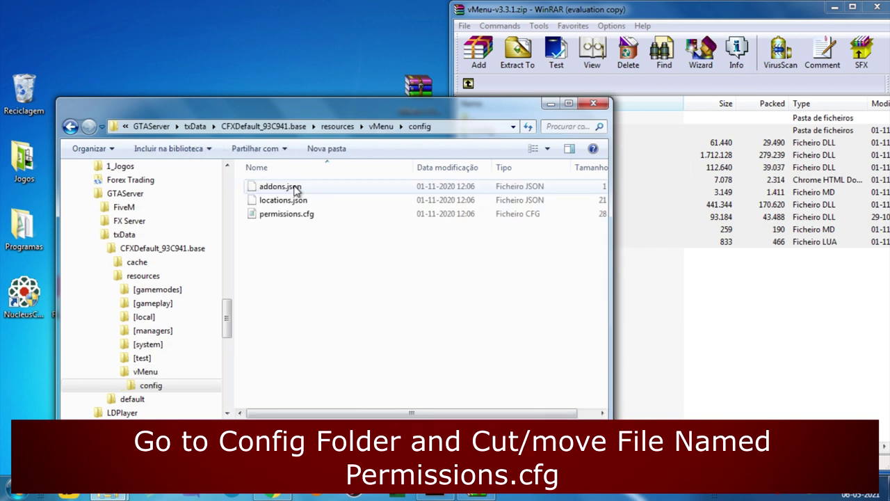
click(273, 215)
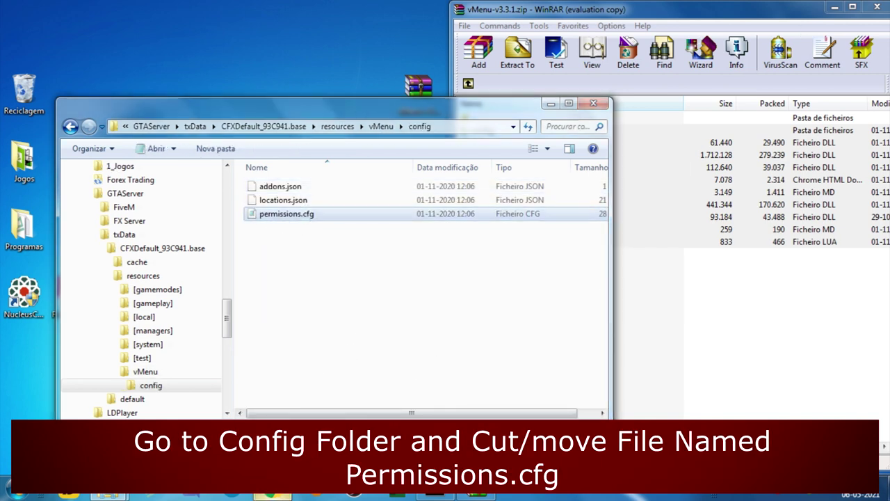
right_click(295, 215)
click(346, 384)
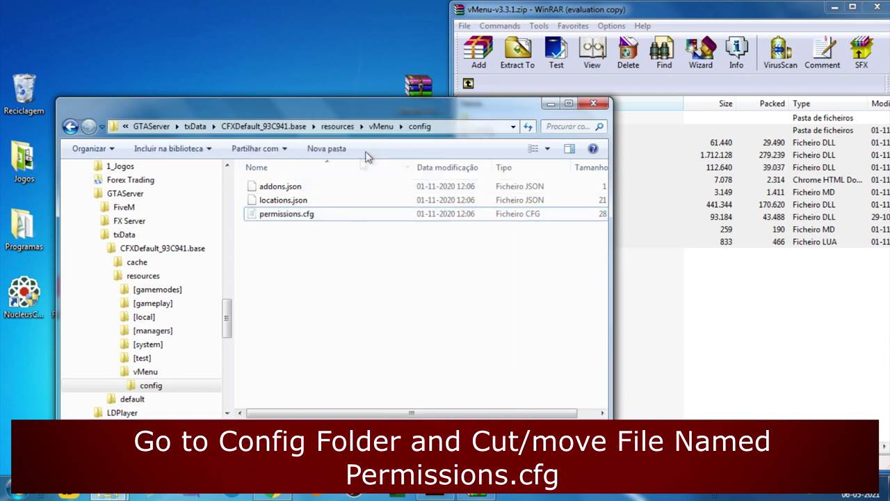
click(381, 126)
click(412, 127)
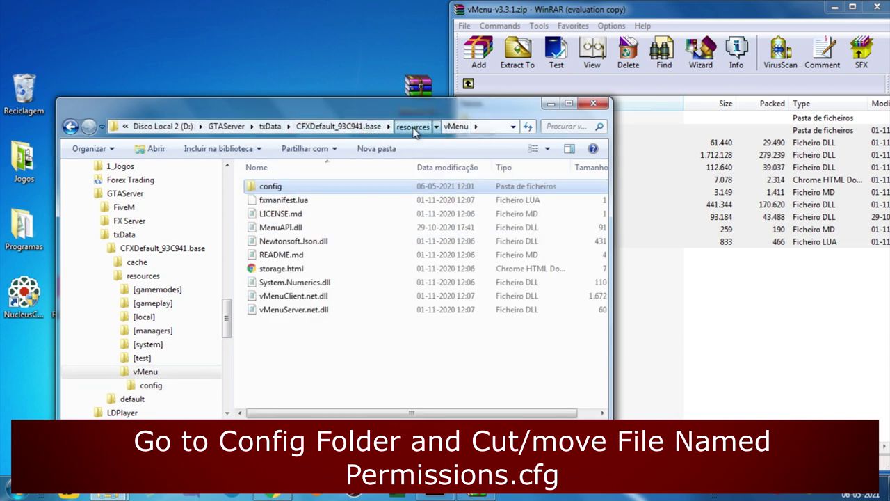
click(369, 131)
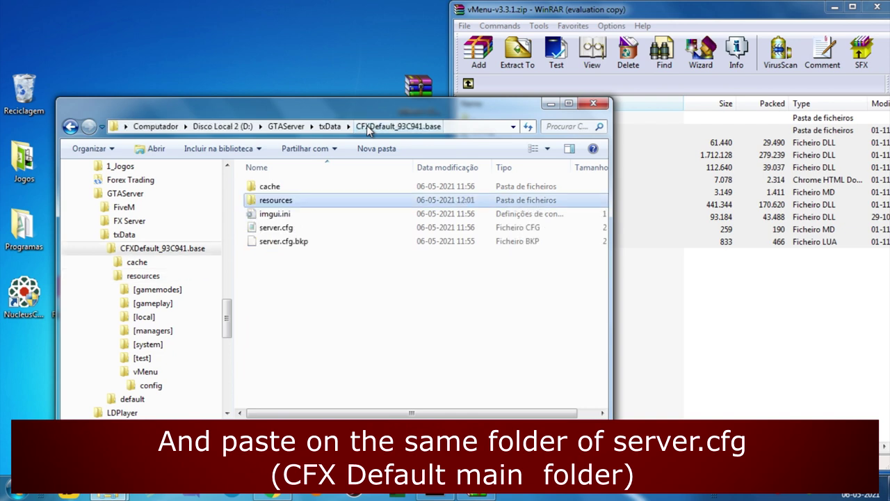
click(275, 227)
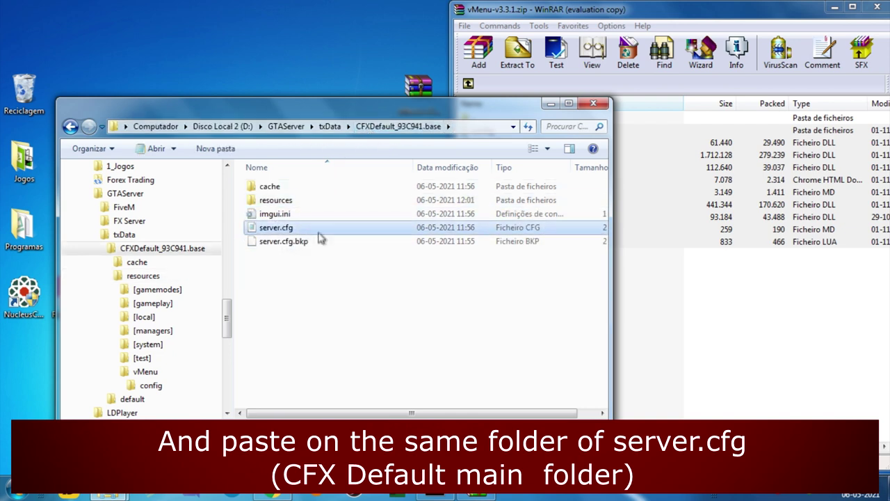
right_click(297, 274)
click(348, 364)
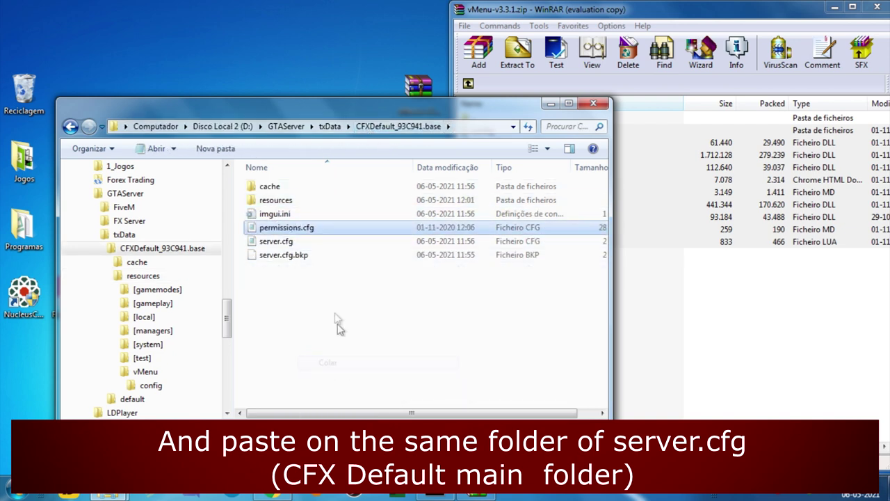
Step: Open server.cfg in Notepad++ and insert the line "exec permissions.cfg" above the existing text, followed by a blank line
click(282, 242)
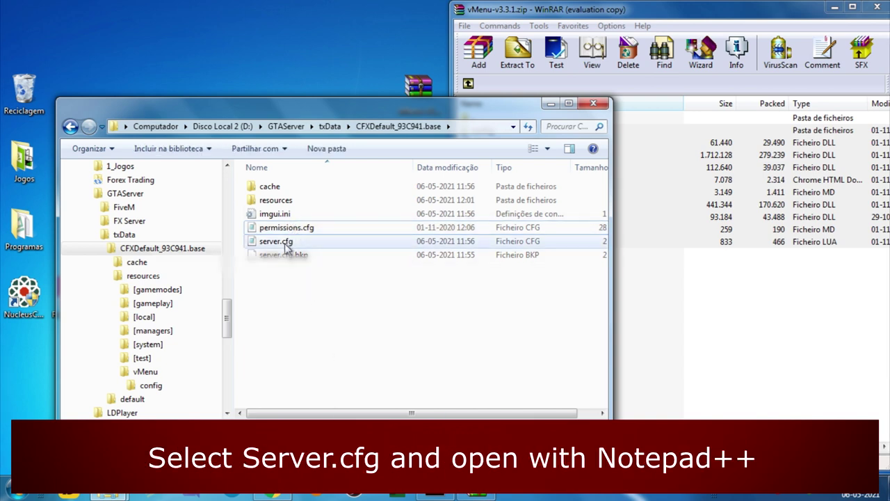
right_click(285, 241)
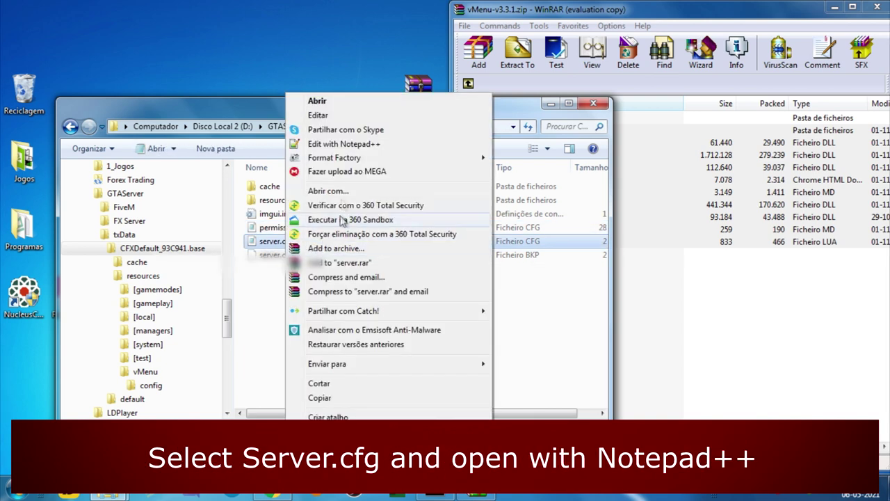
click(346, 144)
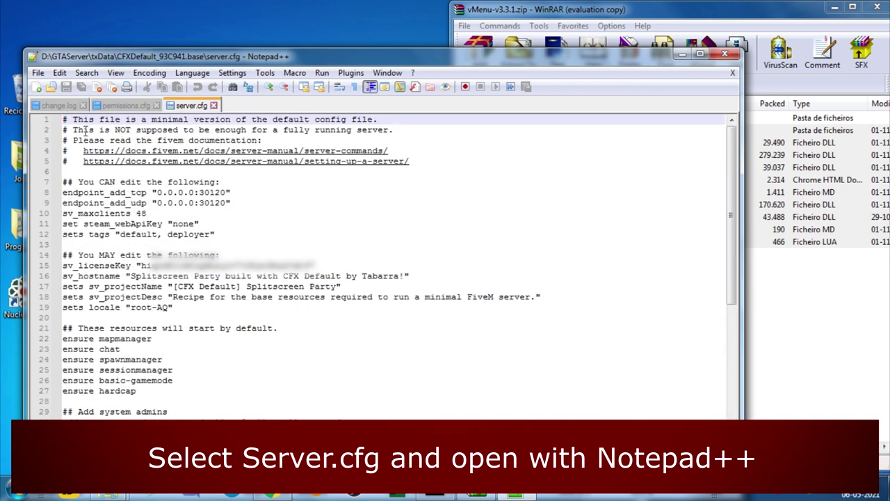
key(Return)
key(Return)
key(Up)
key(Up)
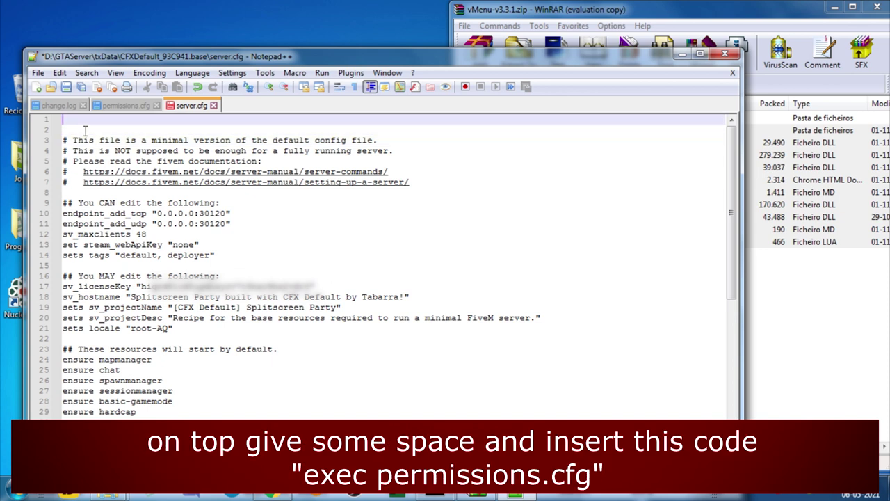
text(exc)
text(c permissions.cfg)
Step: Add the line "ensure vMenu" below "ensure hardcap", and save server.cfg with the permissions.cfg file closed
scroll(149, 307, down, 2)
click(149, 307)
click(146, 339)
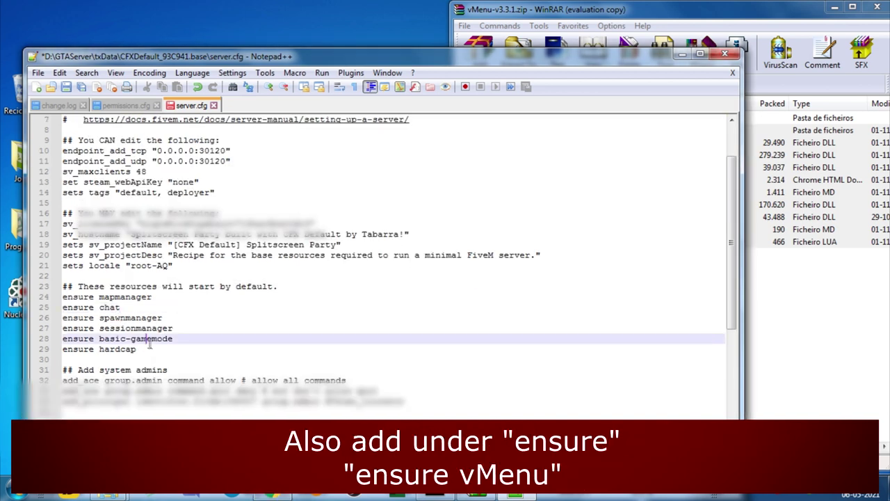
click(156, 348)
key(Return)
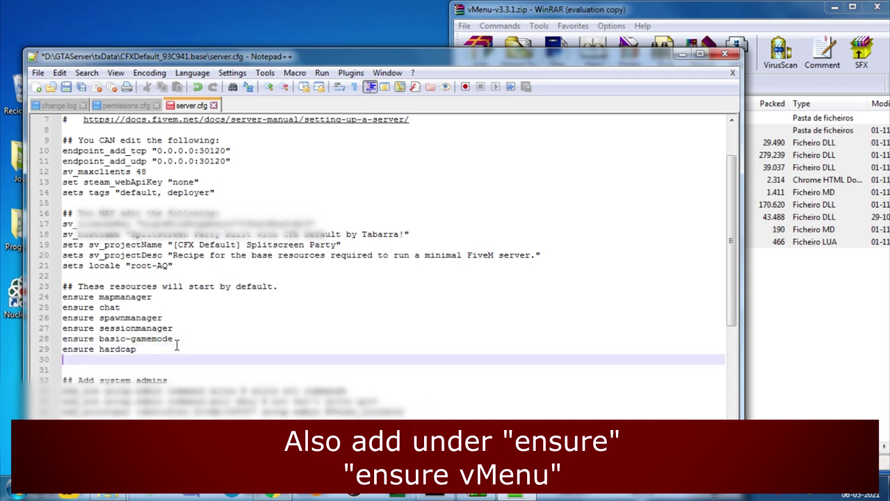
text(ensure vMenu)
click(176, 346)
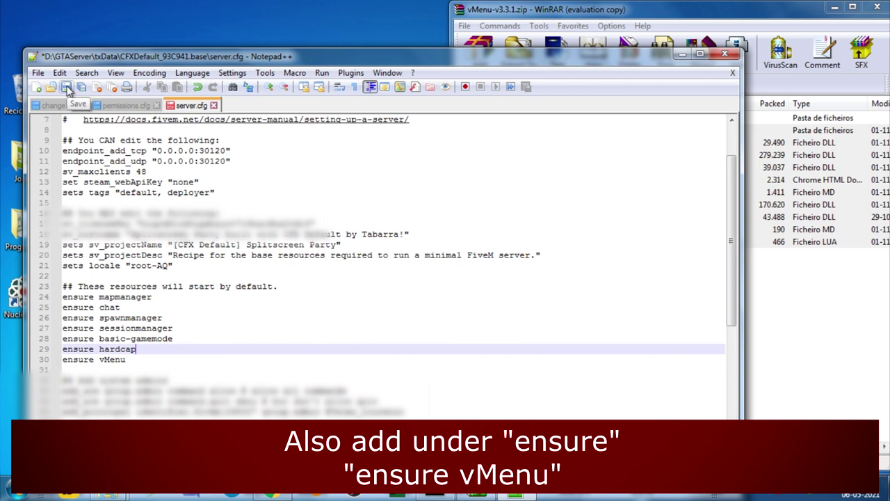
click(156, 105)
click(66, 87)
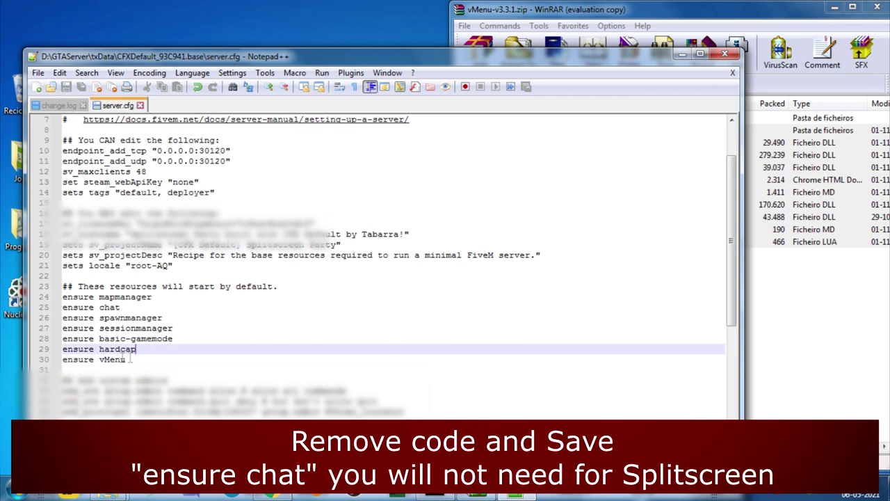
Step: Delete the "ensure chat" line from server.cfg, save the file and close Notepad++
click(103, 359)
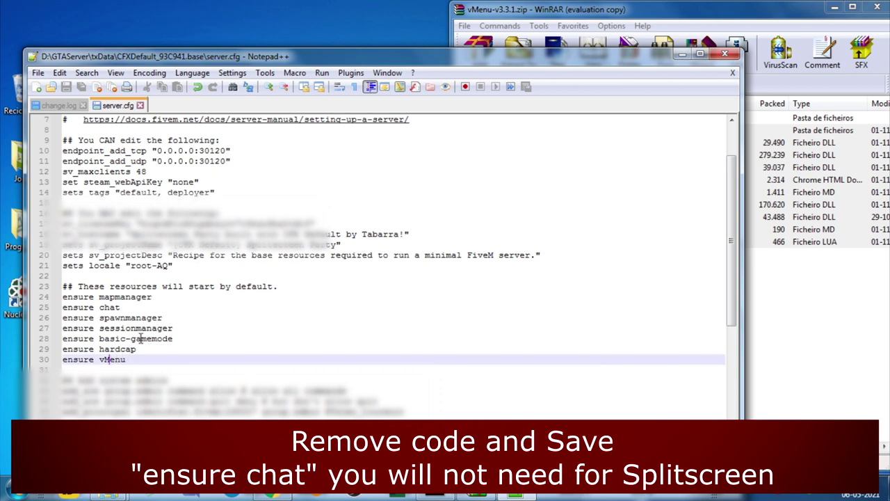
triple_click(111, 308)
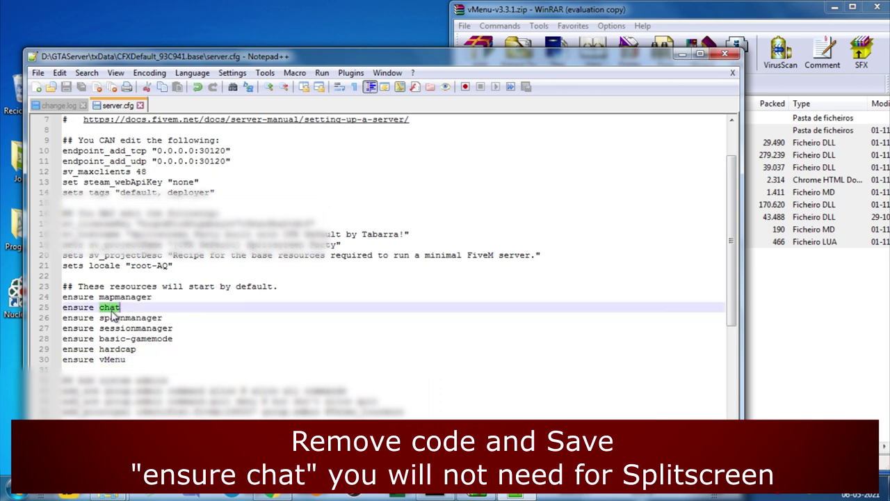
click(133, 307)
key(BackSpace)
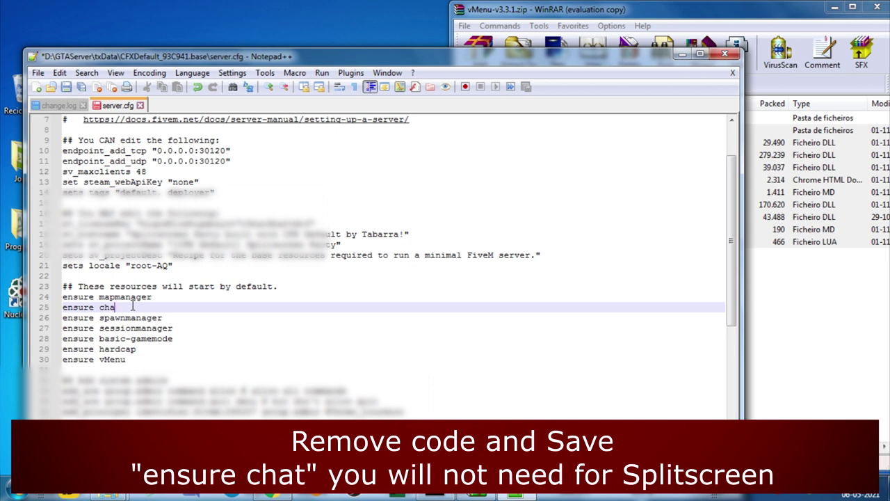
key(BackSpace)
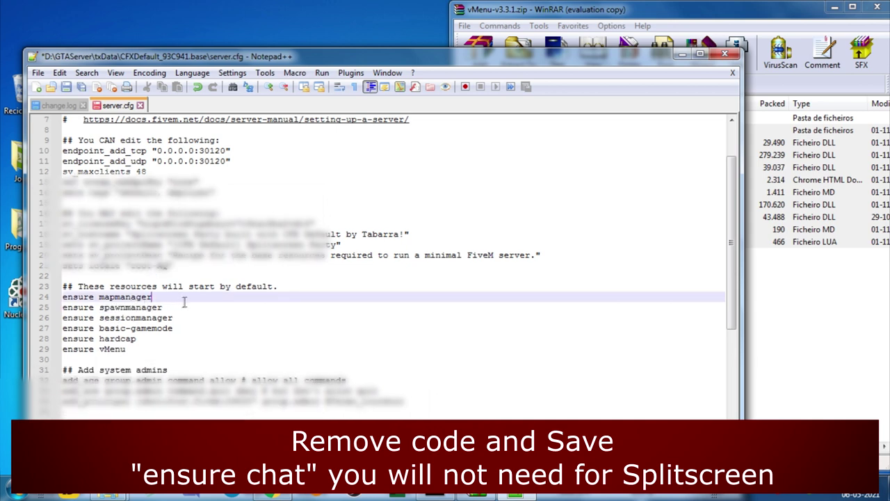
scroll(182, 303, up, 2)
click(67, 87)
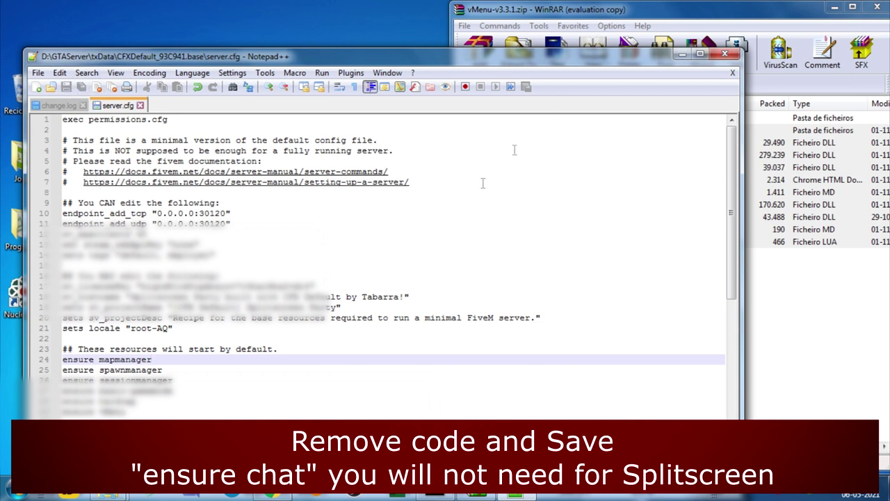
click(722, 55)
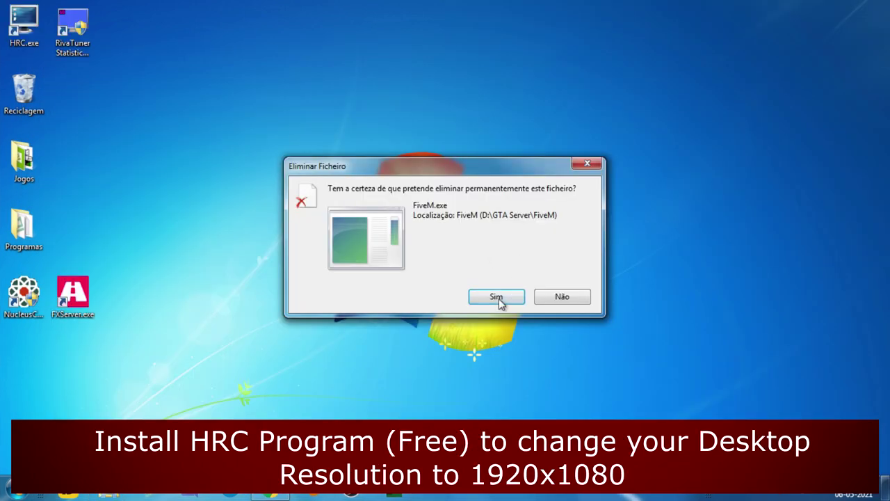
Step: Confirm the permanent deletion of FiveM.exe and move the HRC and RivaTuner shortcuts to an empty desktop area
click(498, 298)
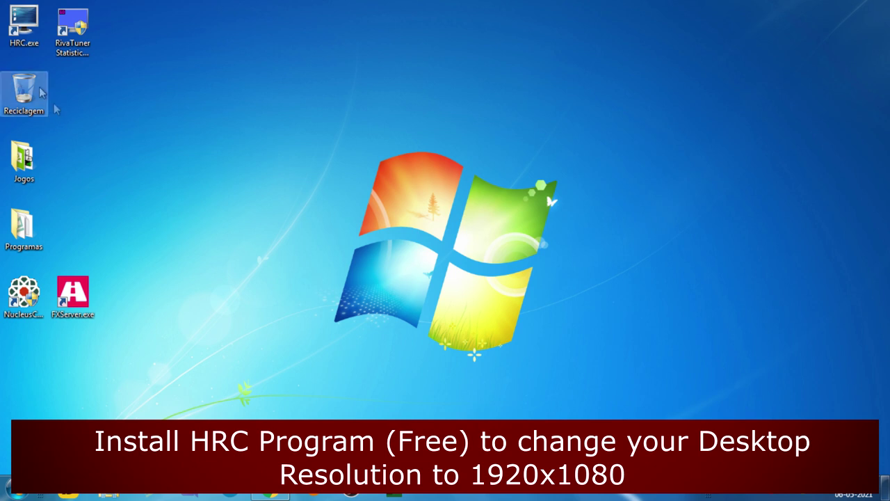
drag(24, 24, 236, 167)
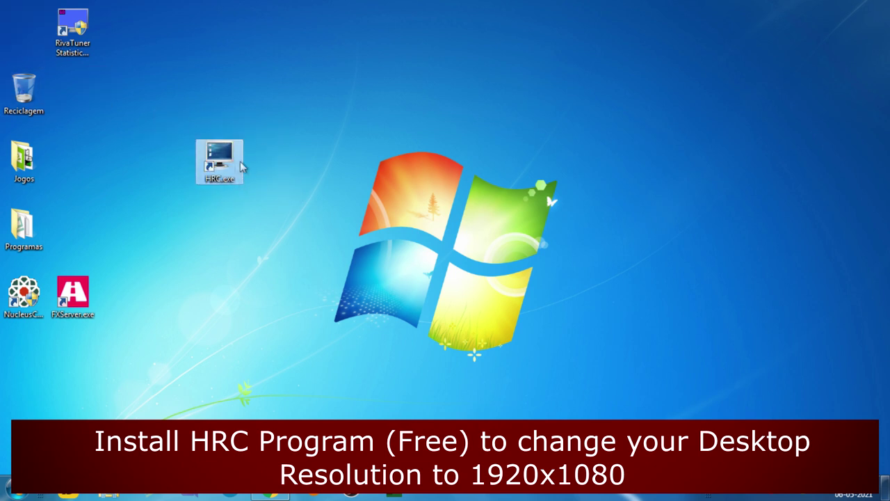
drag(71, 31, 268, 169)
drag(490, 199, 208, 174)
Step: Run HRC, switch the desktop resolution to 1920 x 1080 with its F10 hotkey, and hide its window
double_click(222, 161)
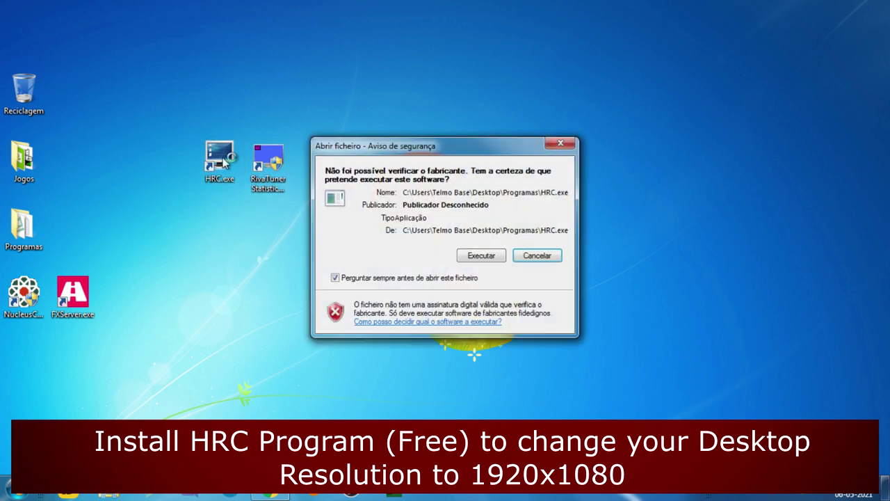
click(470, 256)
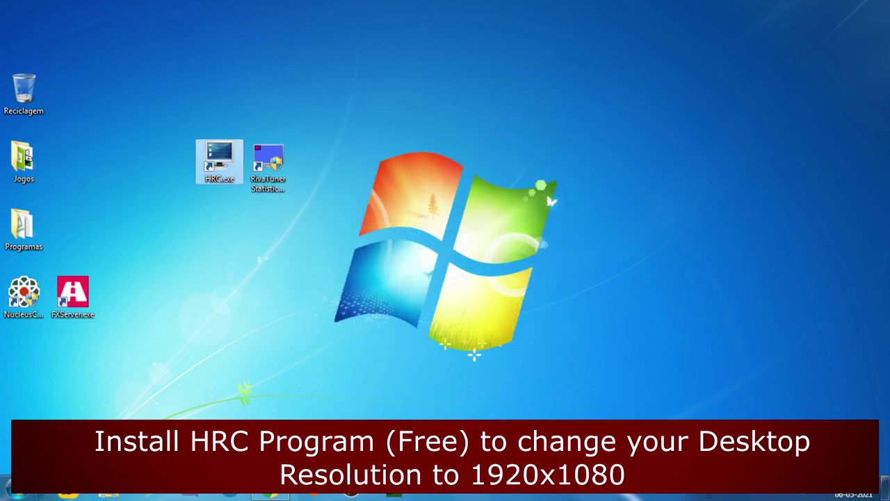
click(744, 495)
click(761, 380)
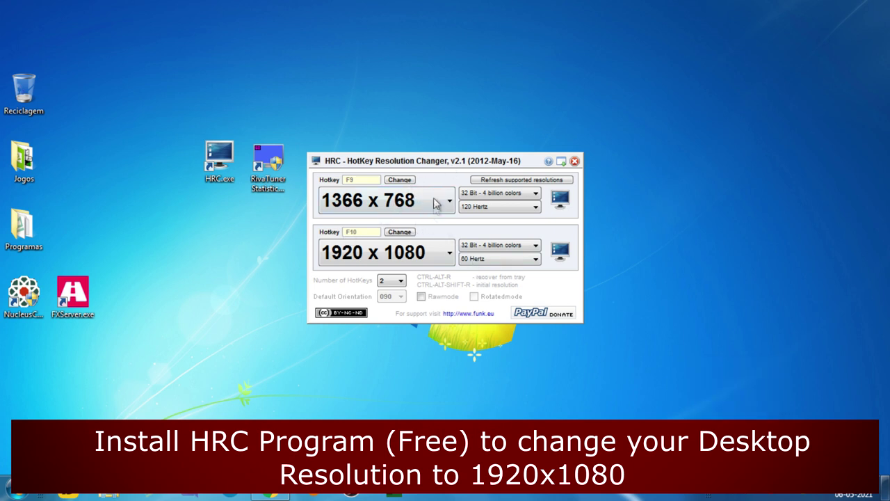
key(F10)
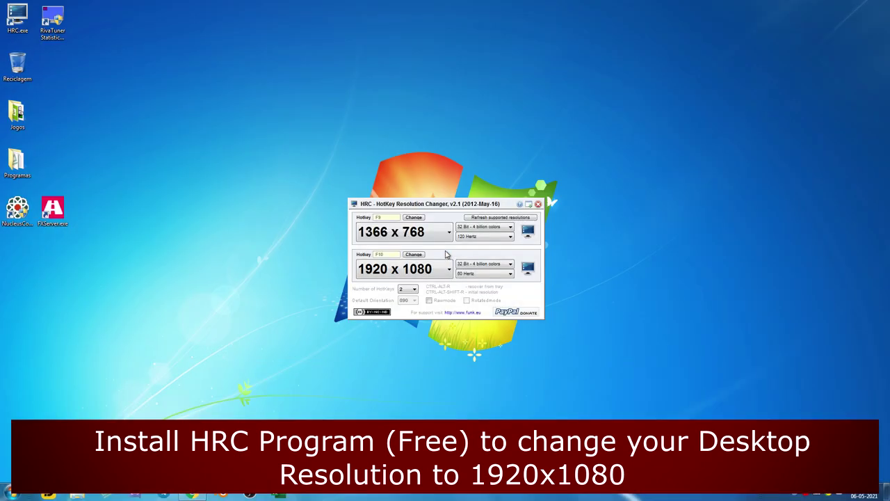
click(528, 205)
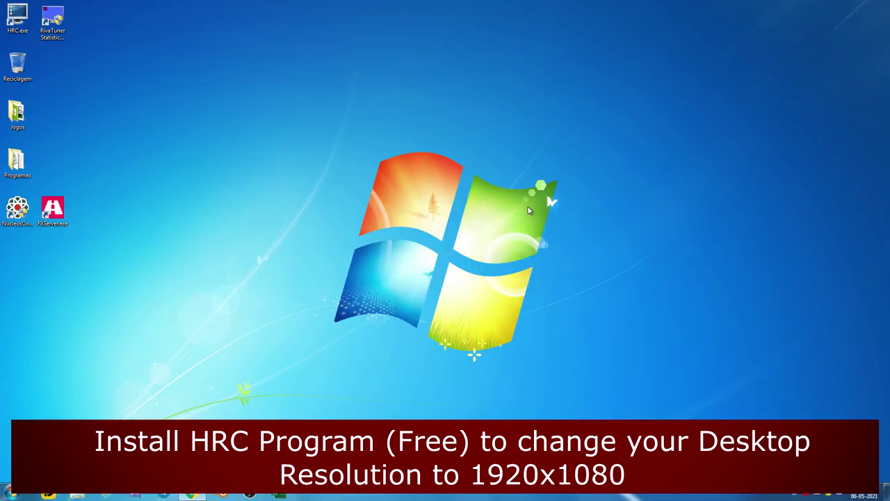
Step: Start RivaTuner Statistics Server with permission to make changes, check its global framerate settings, and relaunch it after closing
double_click(53, 21)
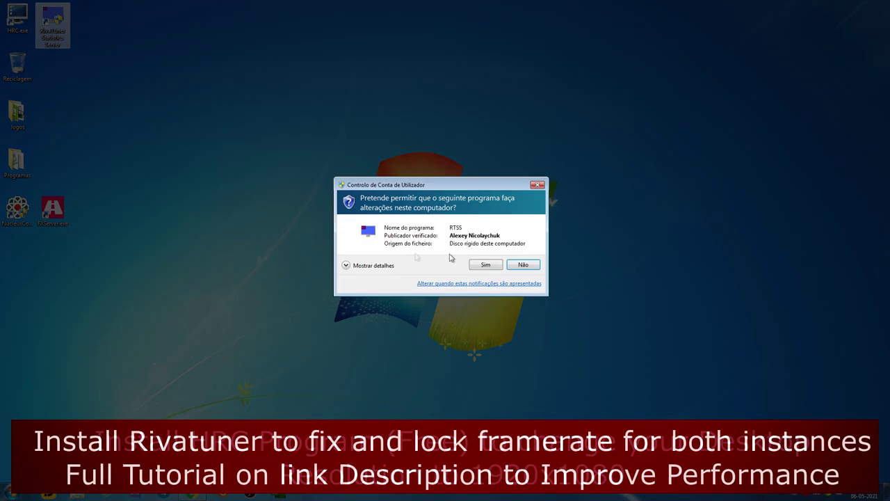
click(484, 266)
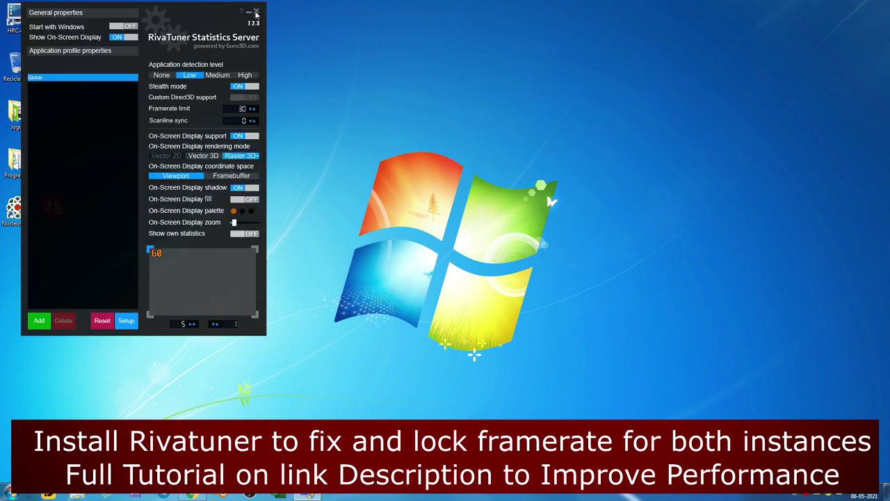
click(257, 13)
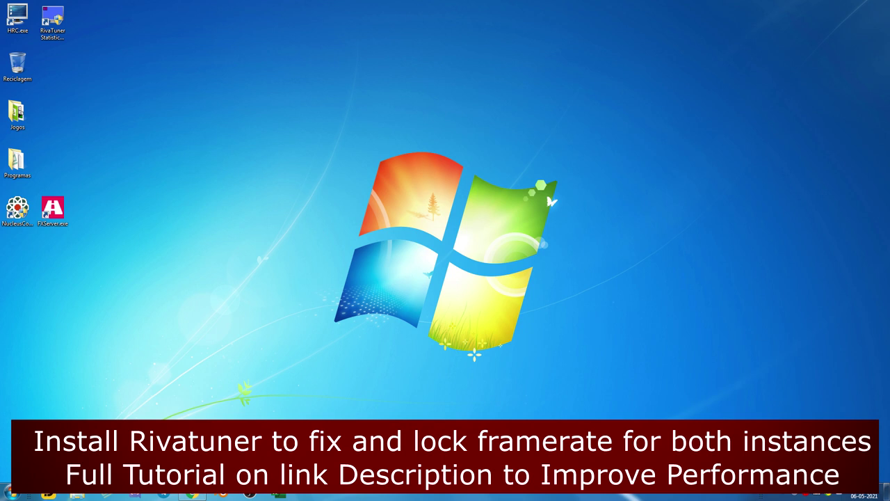
click(782, 495)
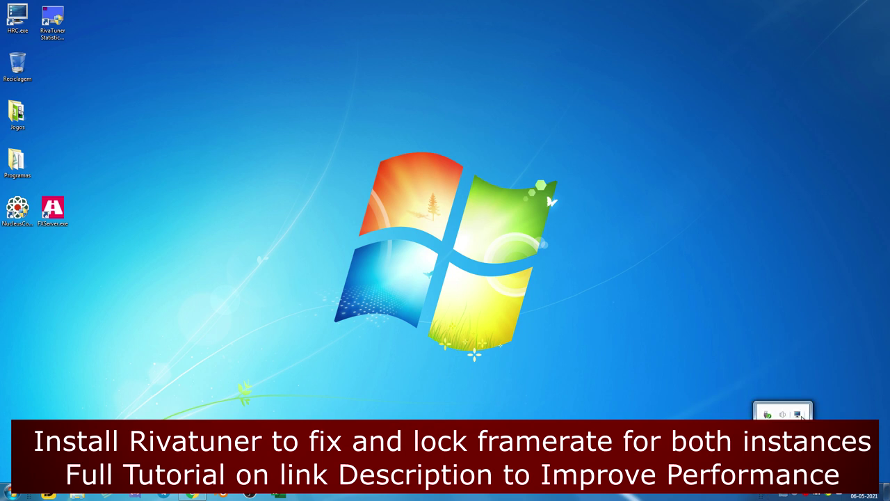
double_click(53, 22)
click(479, 265)
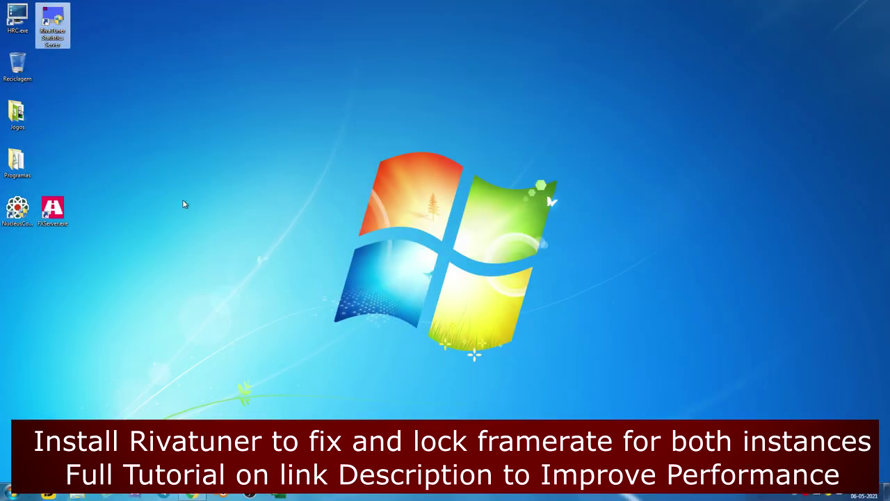
click(108, 189)
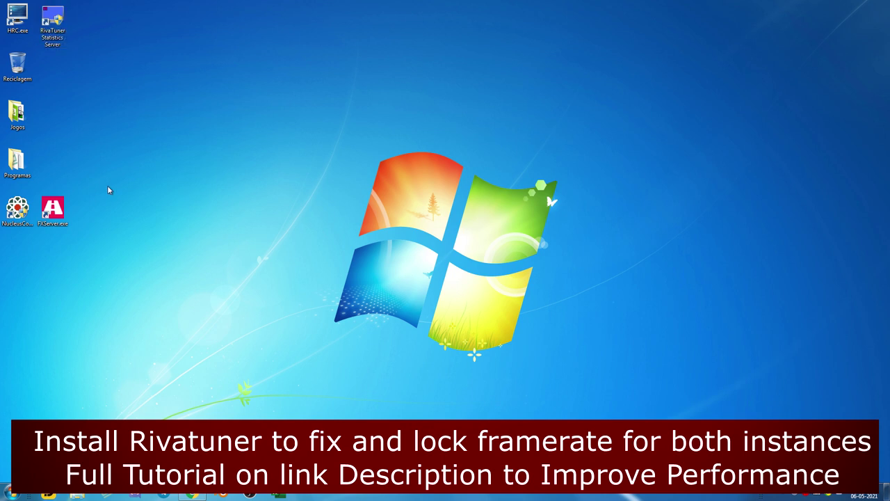
Step: Launch FXServer, close the duplicate txAdmin login page, and log in through CitizenFX, granting txAdmin the requested permissions
double_click(56, 209)
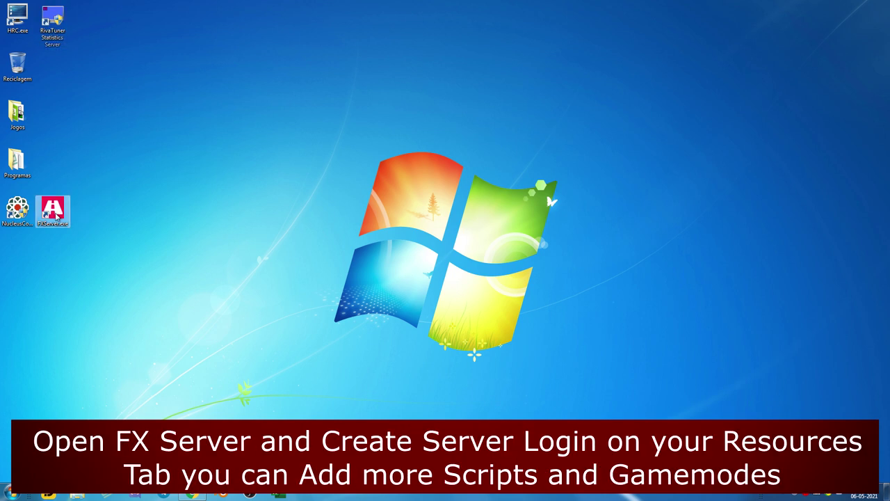
click(470, 254)
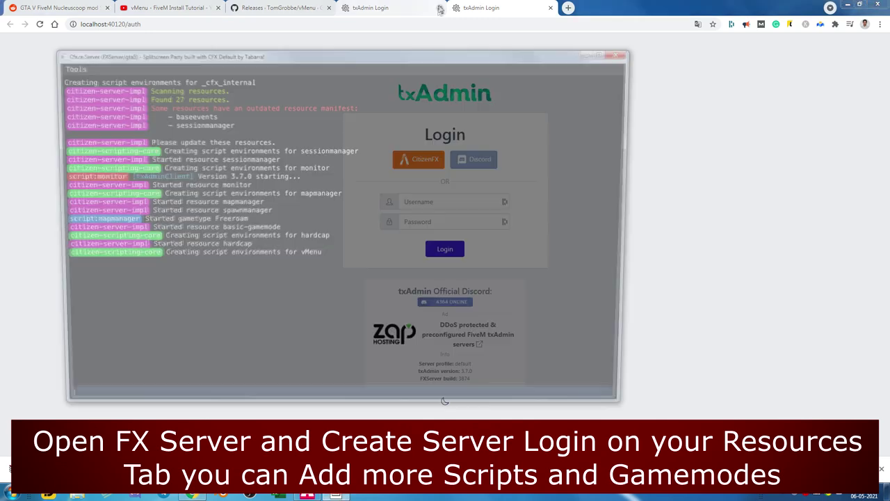
click(439, 8)
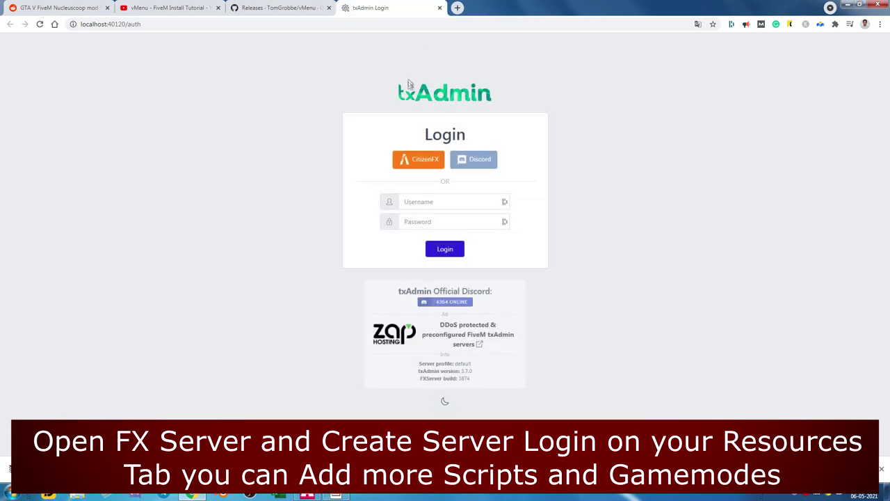
click(416, 166)
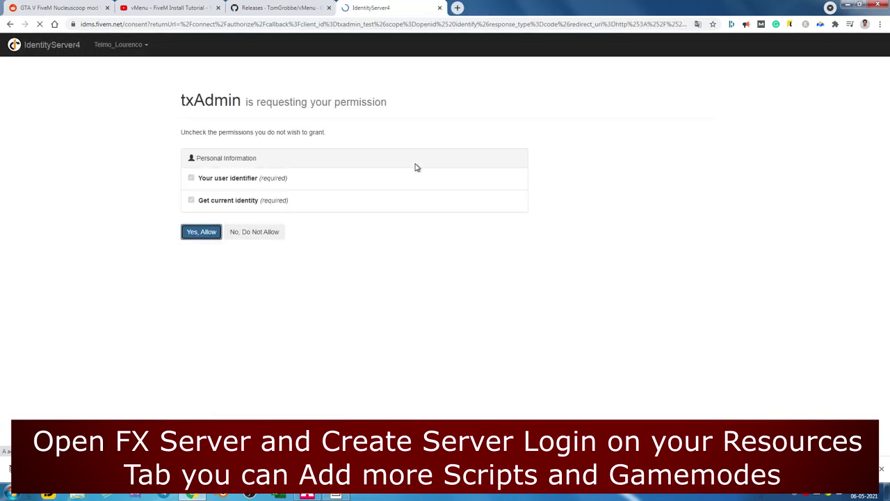
click(211, 232)
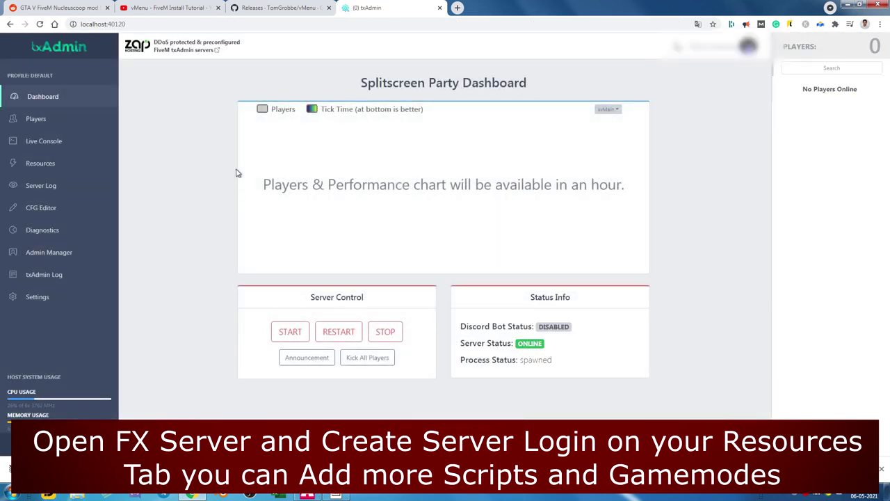
Step: Look through txAdmin's resources list for the available gameplay, system and manager resources
click(42, 166)
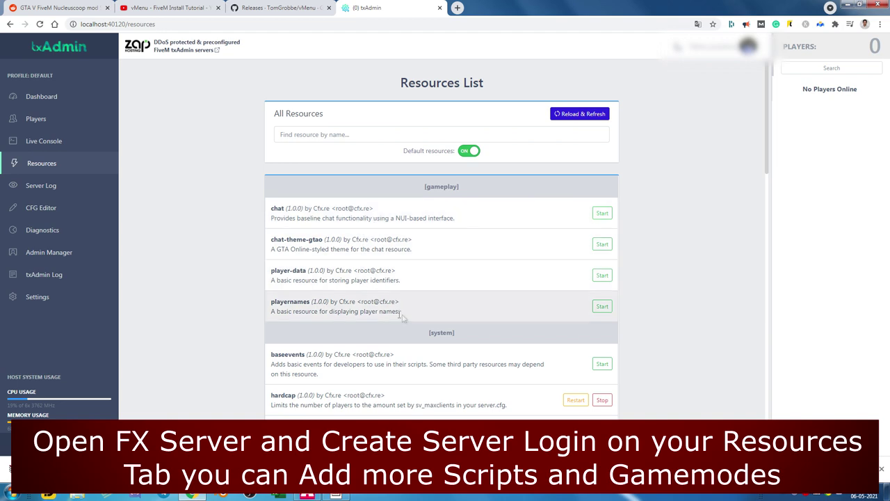
scroll(400, 258, down, 10)
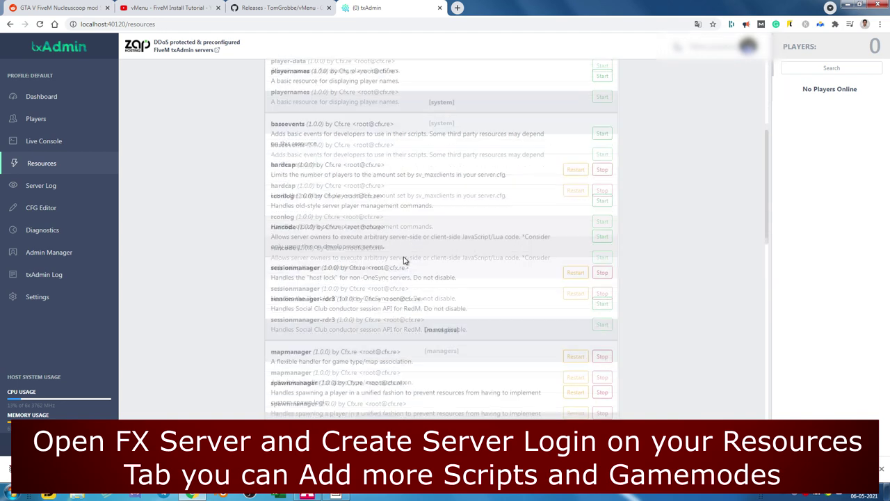
scroll(432, 250, up, 10)
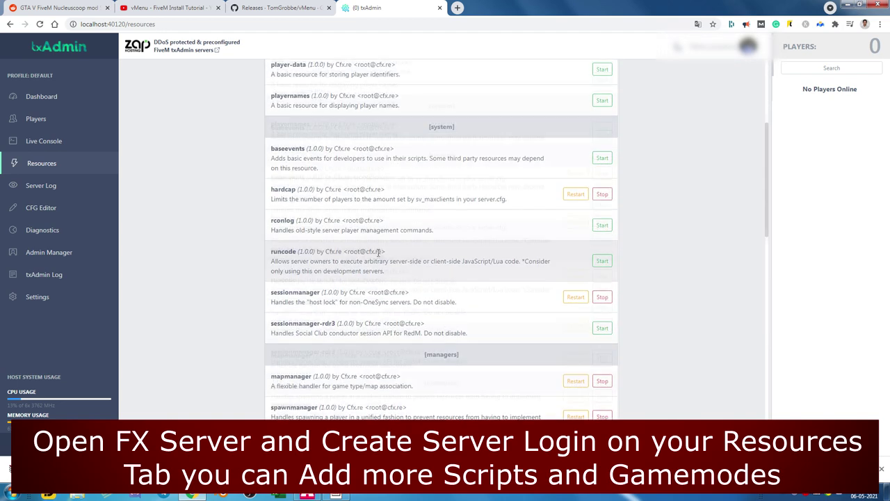
Step: Try to start the server from the txAdmin dashboard, and minimise the browser and both server console windows
click(70, 96)
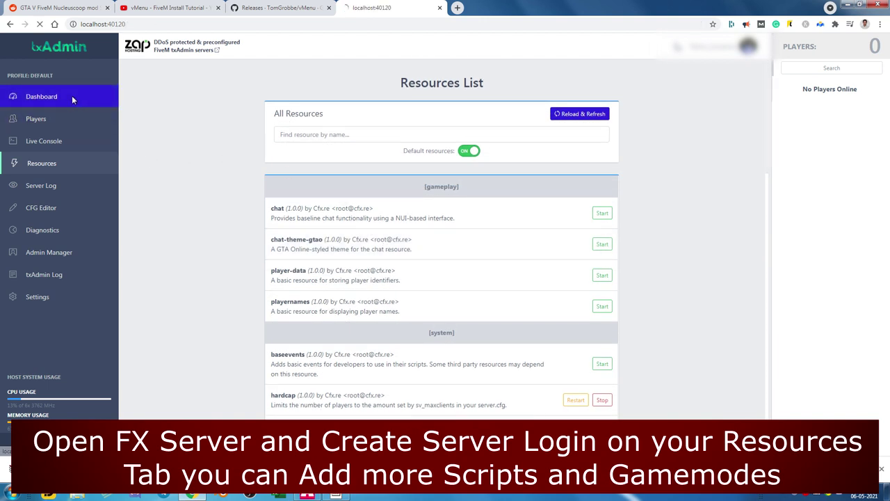
click(299, 334)
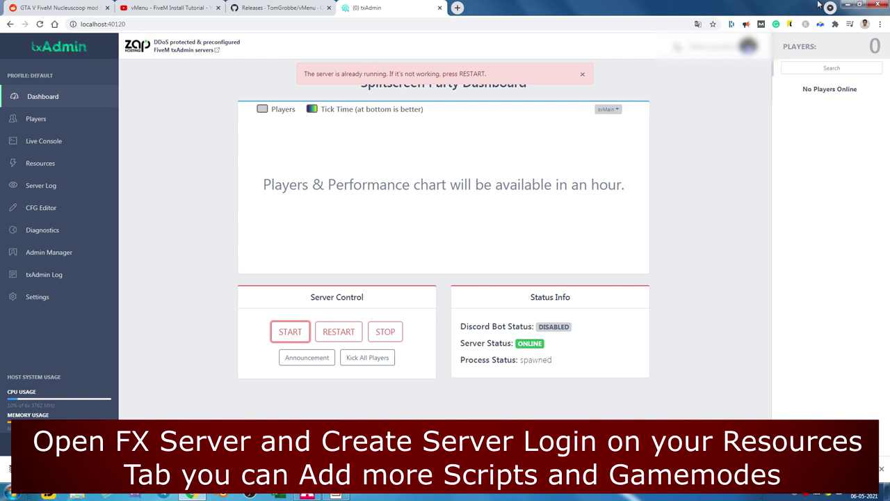
click(846, 4)
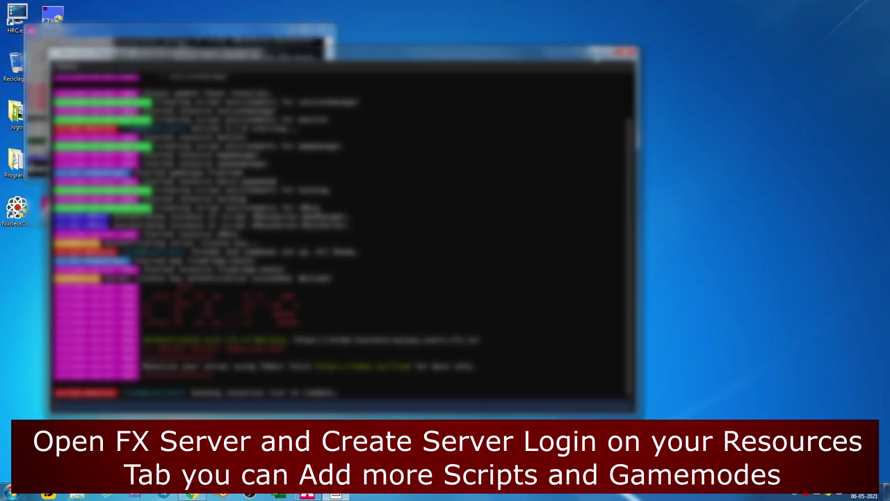
click(597, 56)
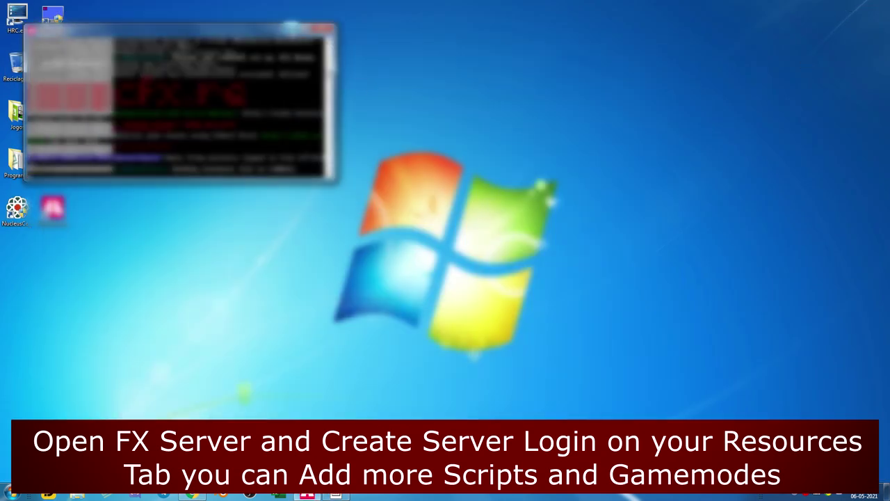
click(291, 29)
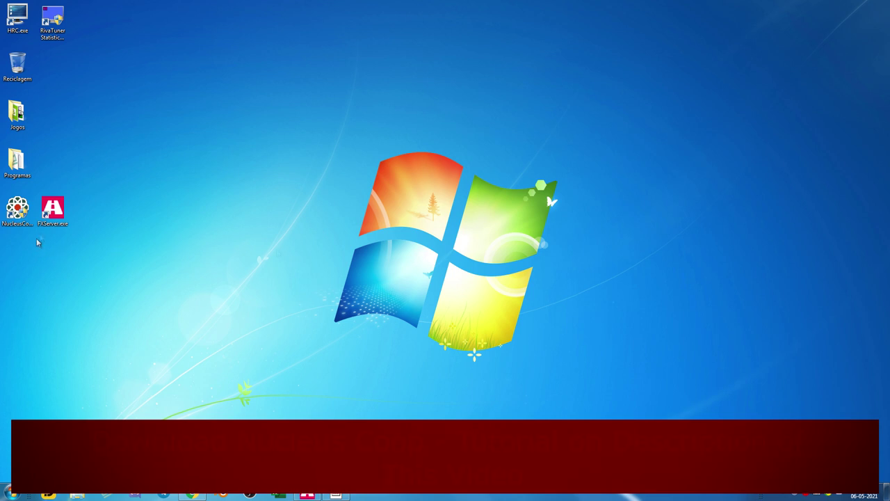
Step: Switch to Nucleus Coop, allowing it to make changes, and download the Grand Theft Auto V game script
double_click(17, 208)
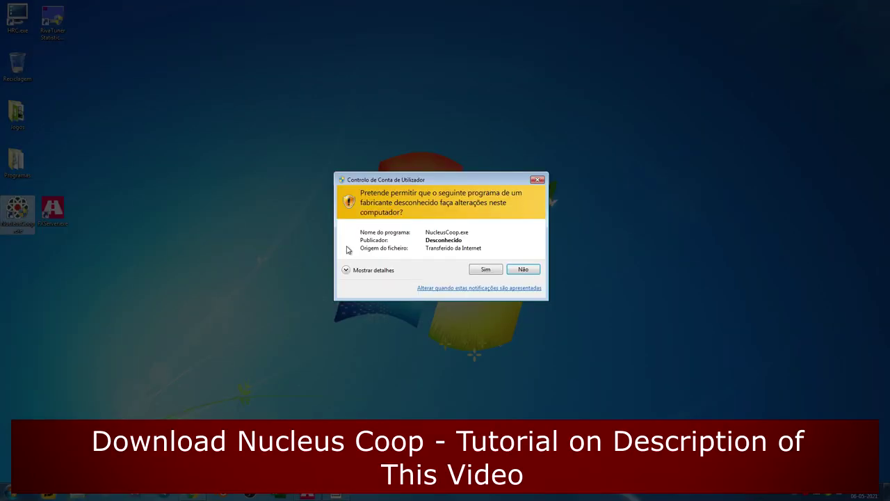
click(479, 266)
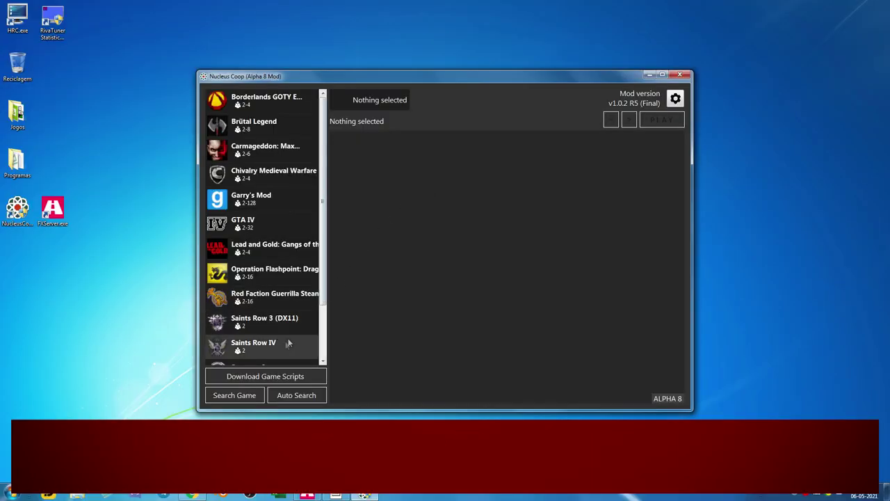
click(272, 379)
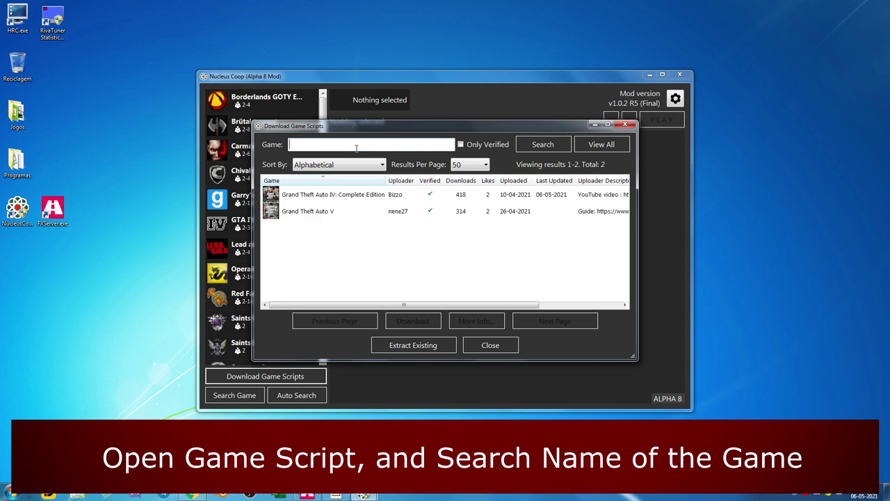
click(320, 213)
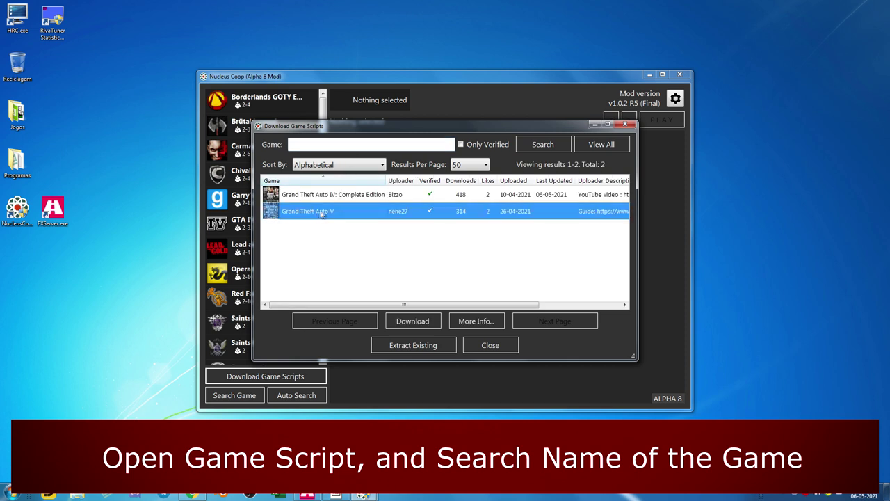
click(411, 320)
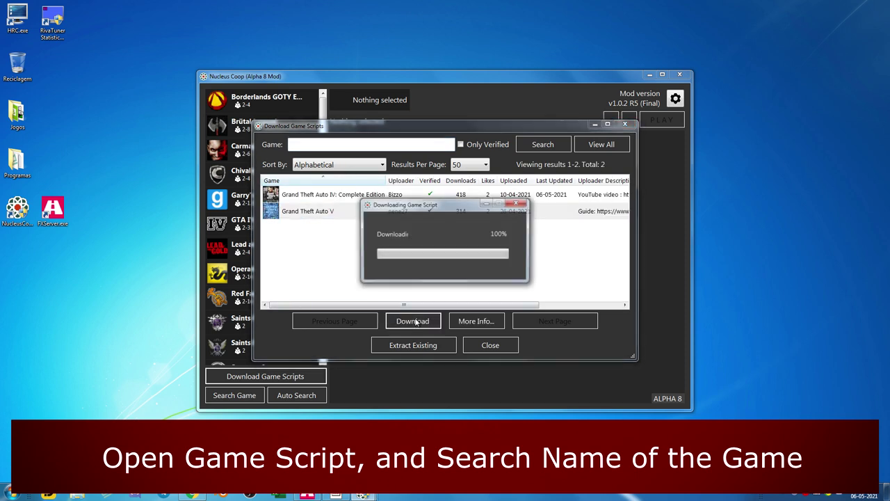
Step: Add the game to Nucleus by linking FiveM.exe from the GTAServer\FiveM folder on drive D, and close the script downloader
click(486, 275)
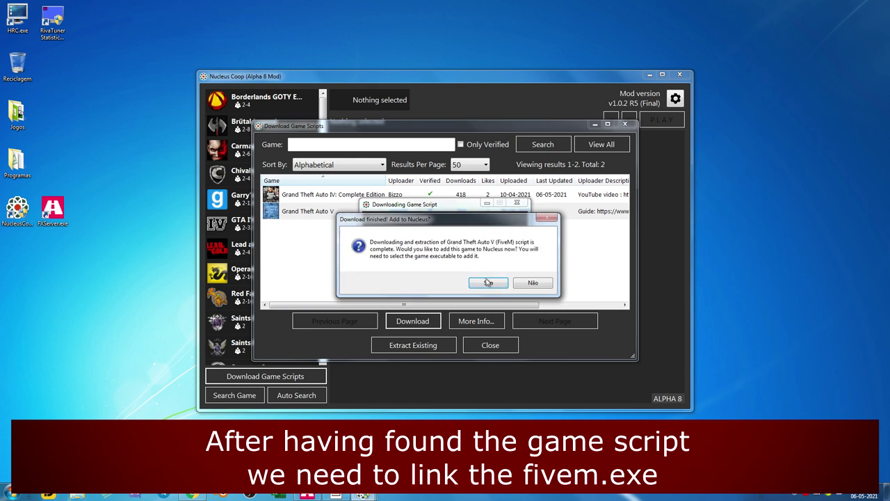
click(490, 281)
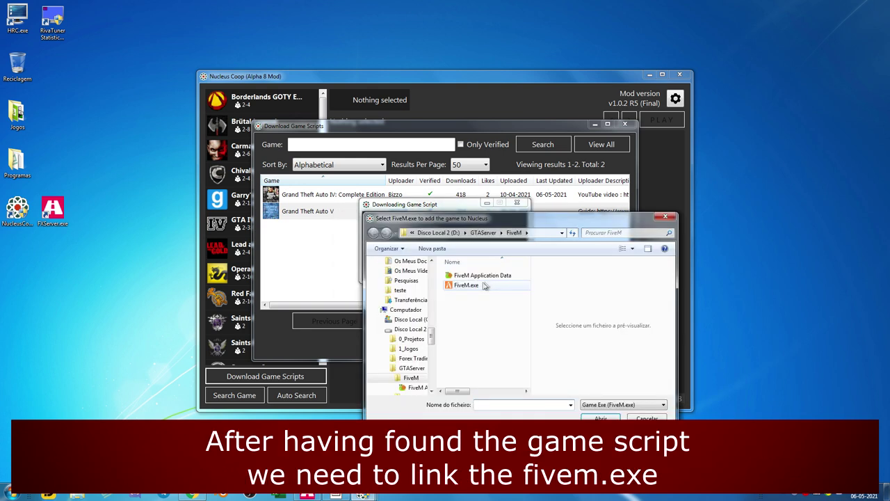
click(439, 232)
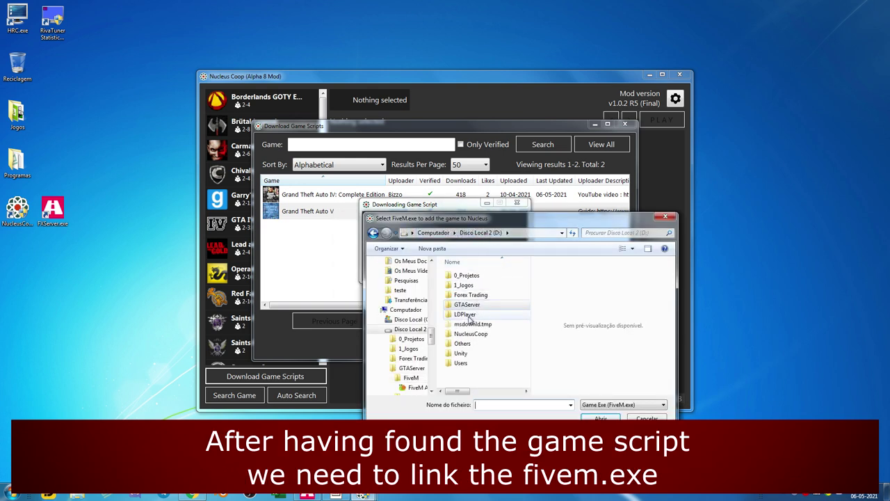
click(475, 307)
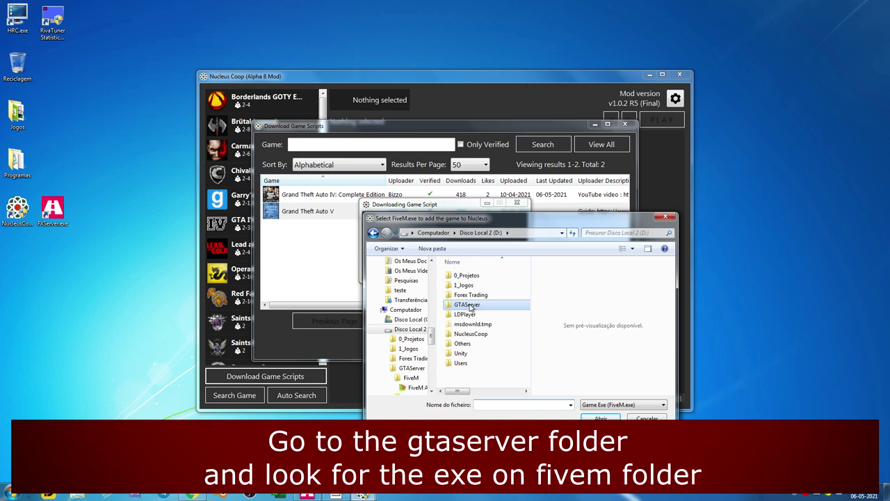
double_click(470, 307)
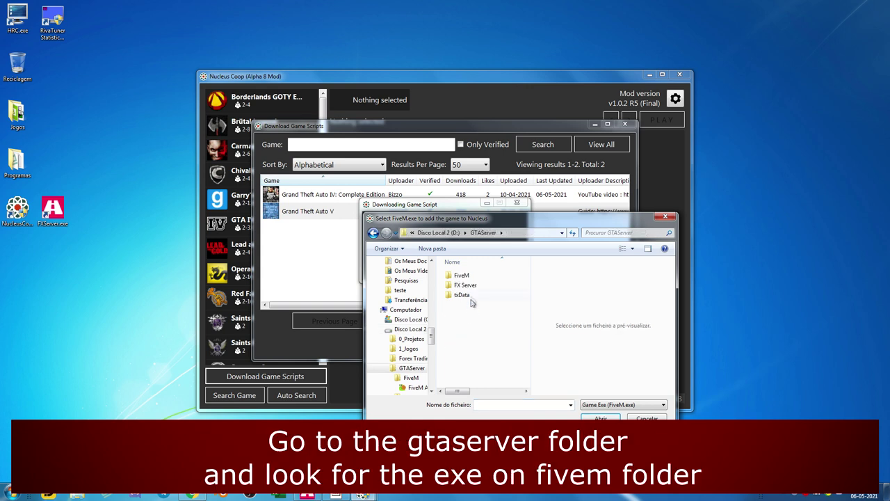
double_click(462, 276)
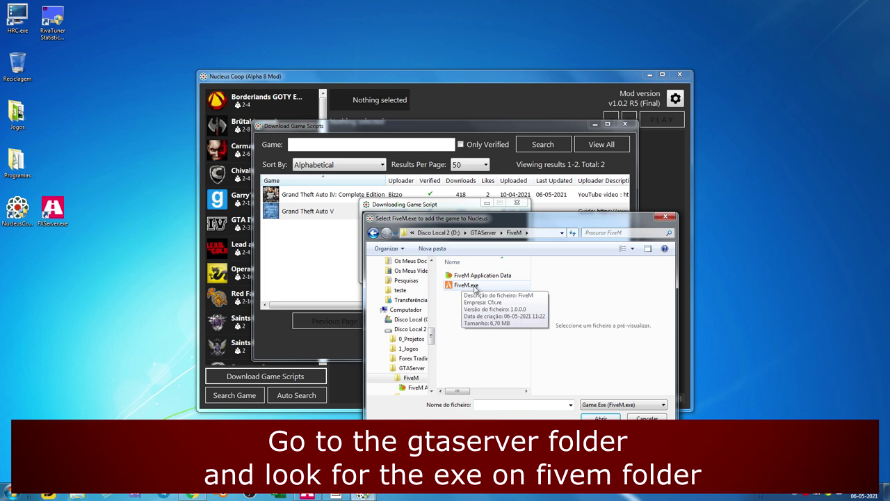
double_click(481, 286)
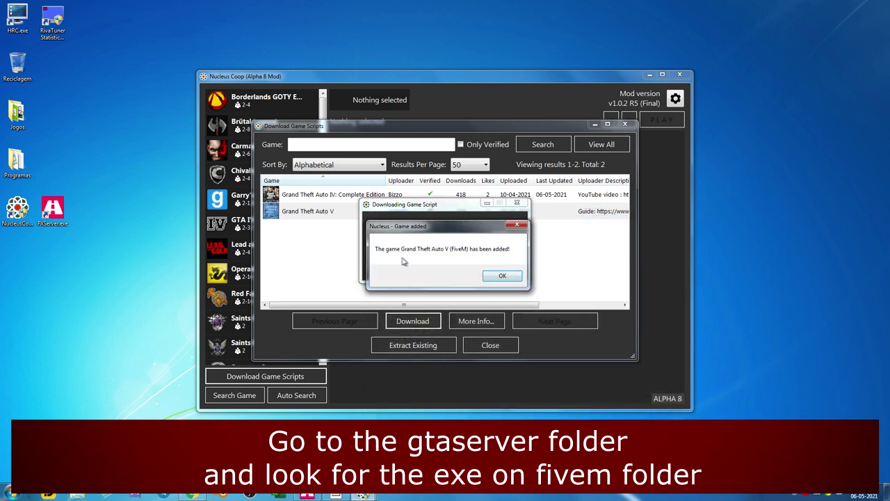
click(501, 276)
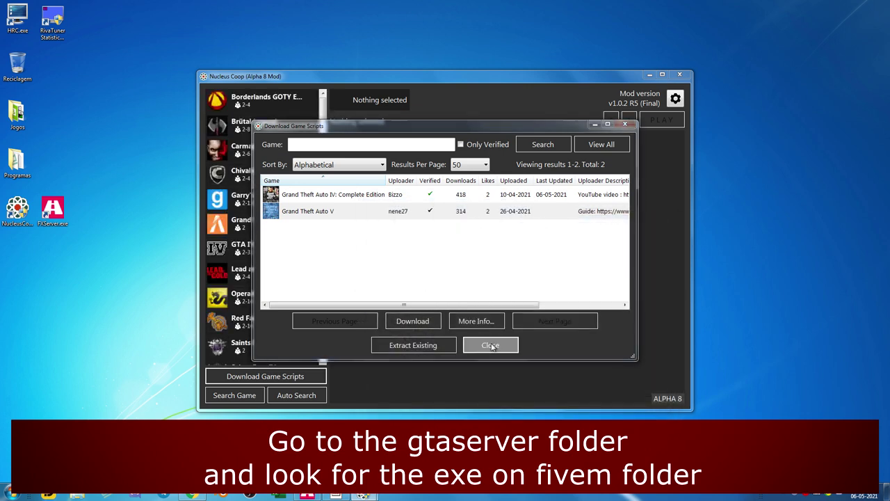
click(490, 345)
Step: Select Grand Theft Auto V (FiveM) and assign the Player 1 gamepad to the upper half and Player 2 to the lower half of the horizontal split
click(262, 228)
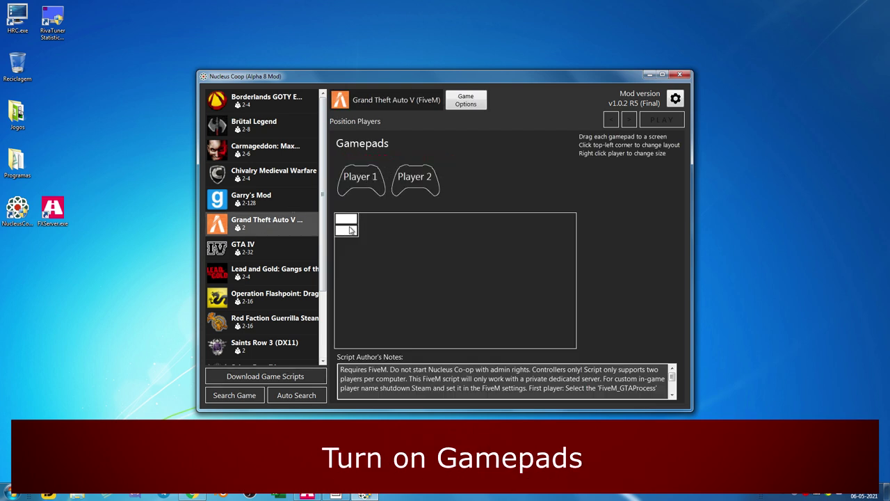
drag(369, 179, 452, 247)
drag(415, 177, 455, 311)
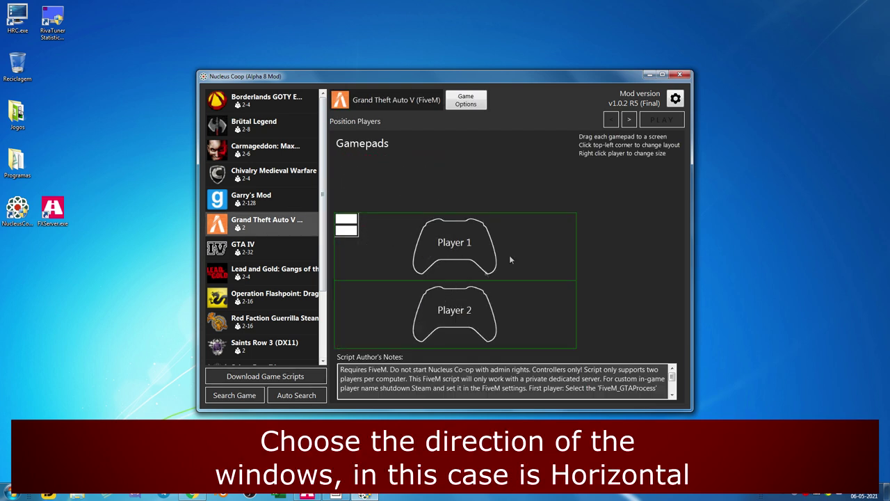
Step: Set the frame (resolution) scaling to 2 in the player options and launch the game
click(630, 121)
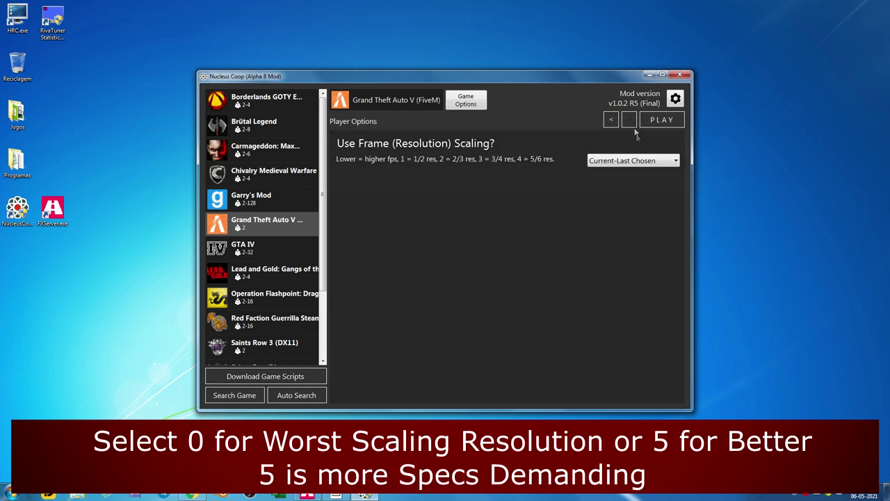
click(632, 161)
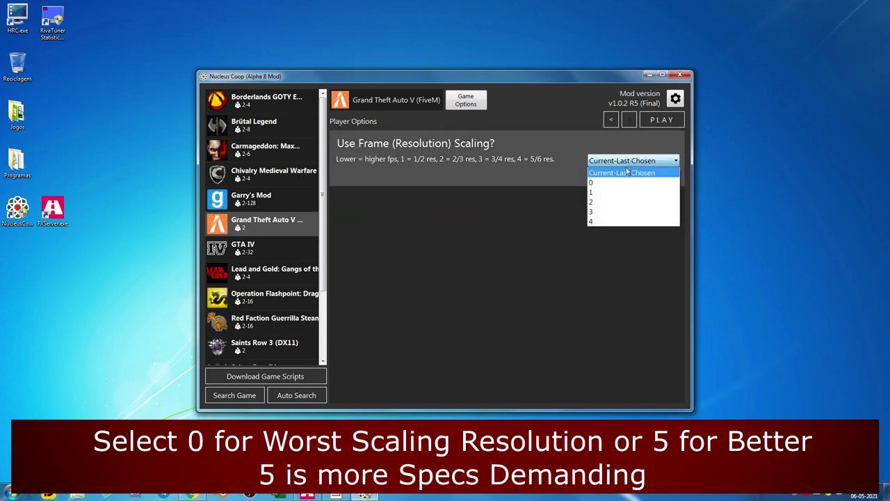
click(605, 202)
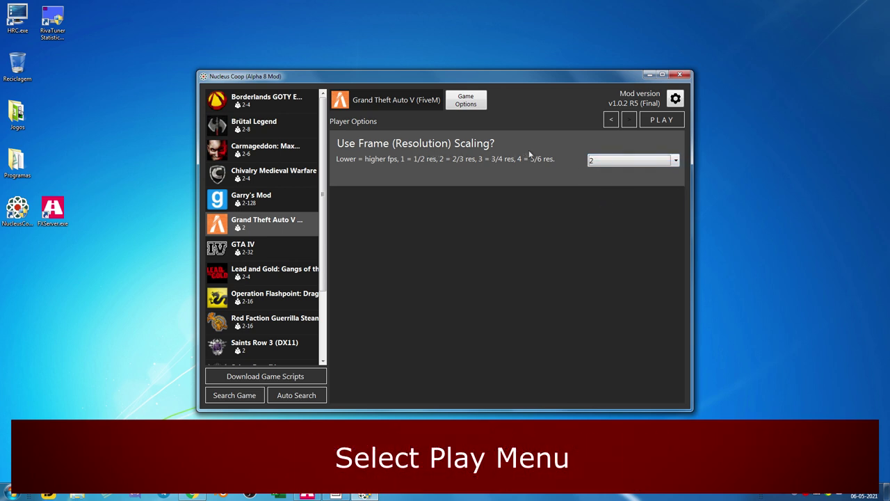
click(639, 162)
click(640, 159)
click(658, 121)
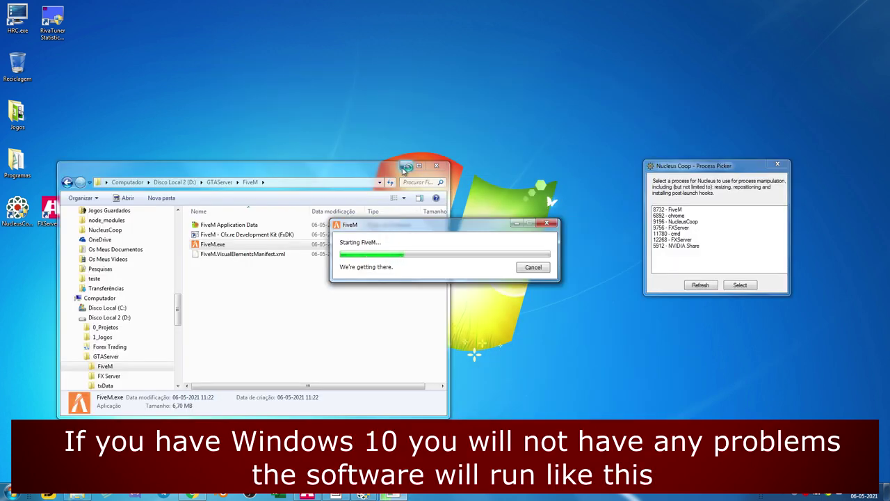
Step: Refresh the process picker to find FiveM_GTAProcess, check the first instance's player name in FiveM's settings, and connect to localhost
click(702, 285)
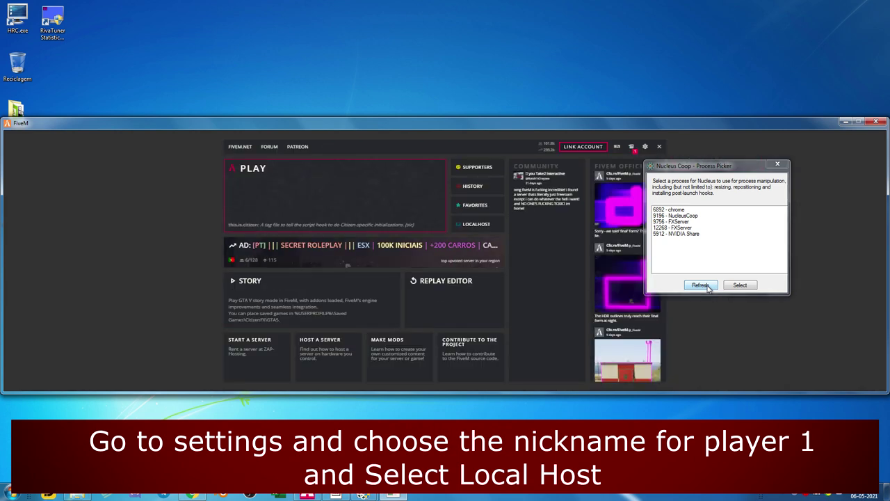
click(708, 286)
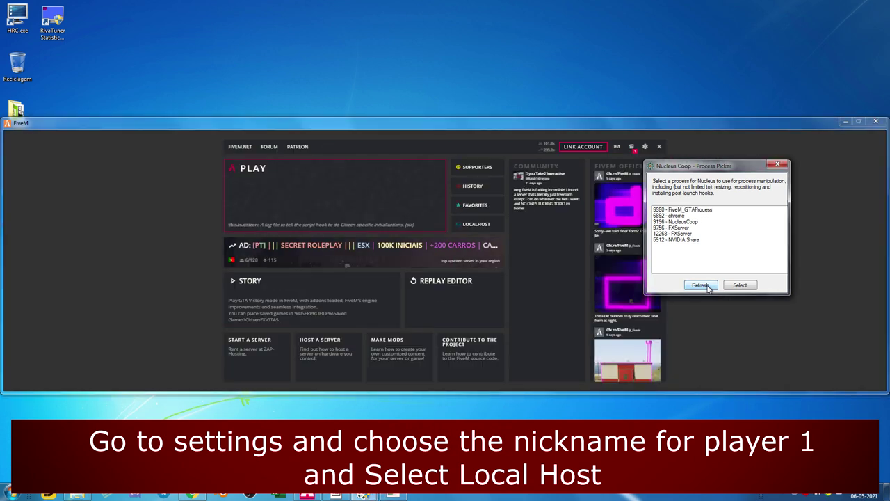
click(644, 147)
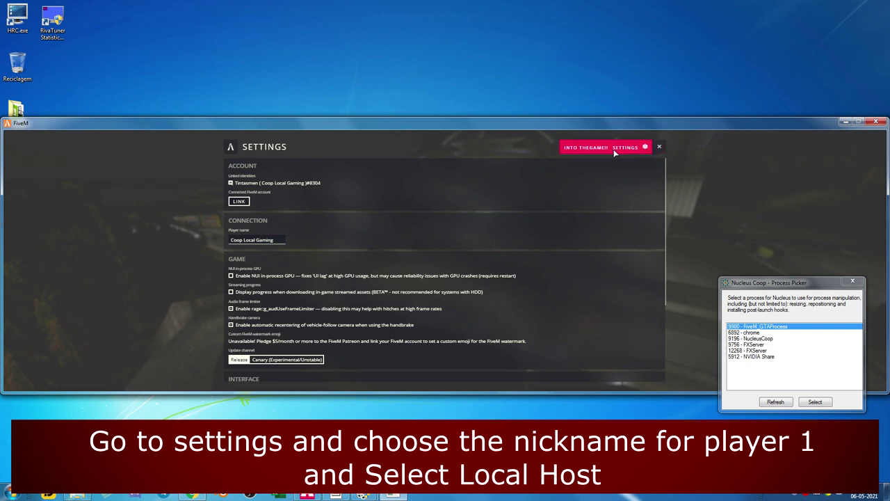
click(233, 148)
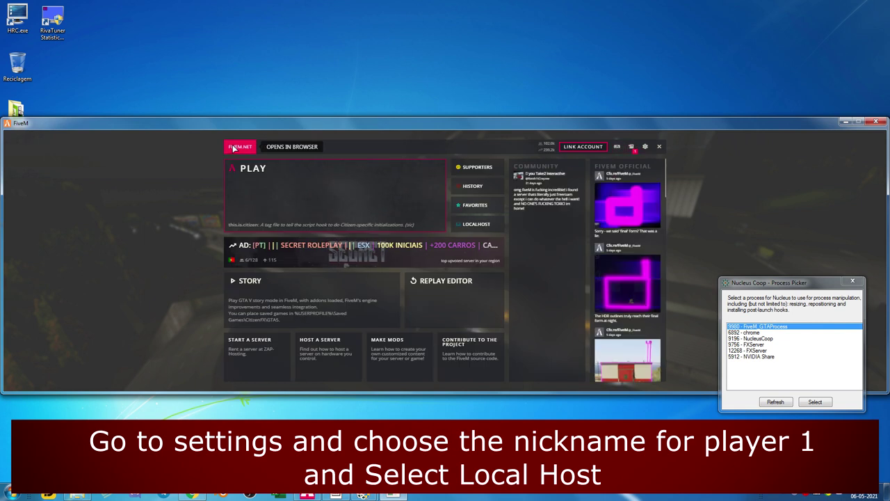
click(477, 224)
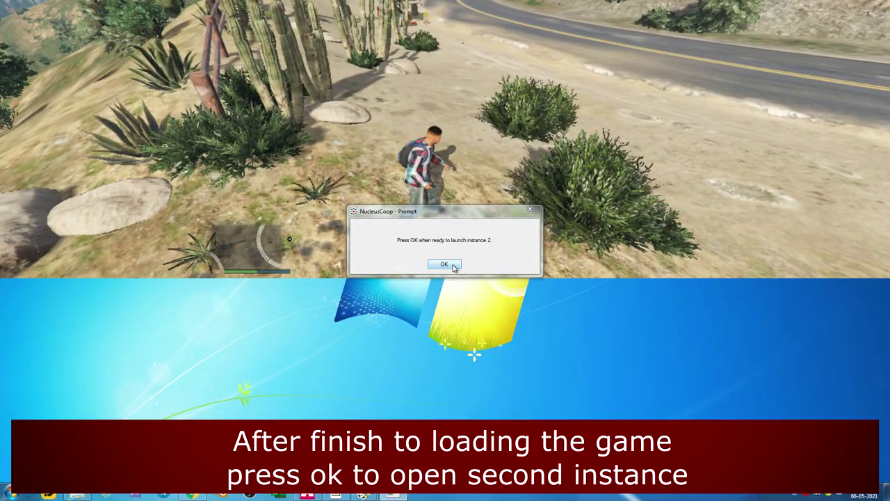
Step: Launch instance 2, set its player name to Player 2 in FiveM's settings, and return to the main menu
click(445, 263)
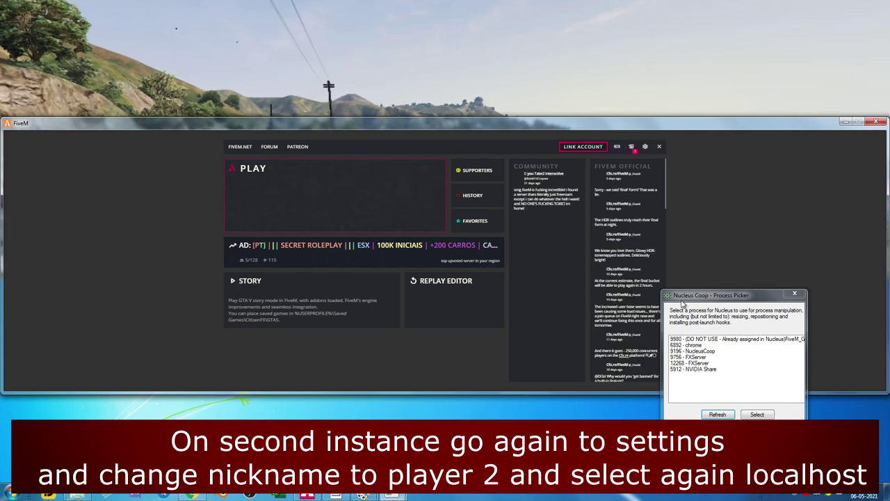
drag(683, 303, 711, 340)
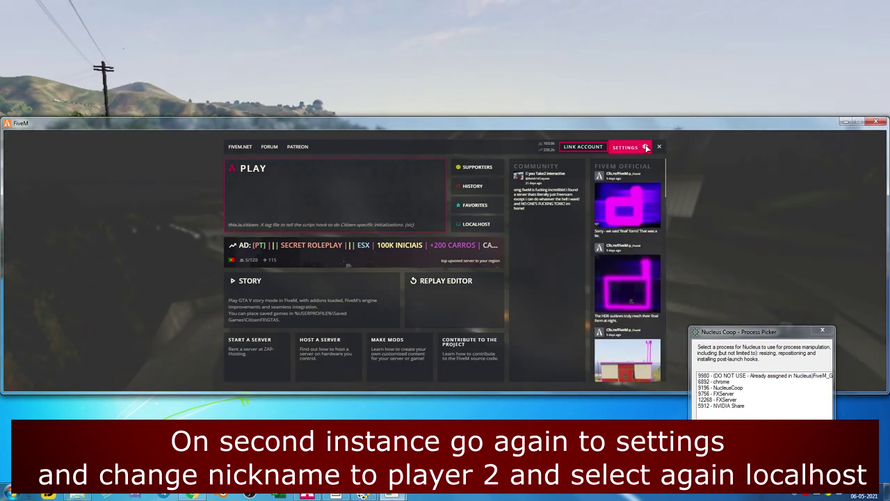
click(644, 147)
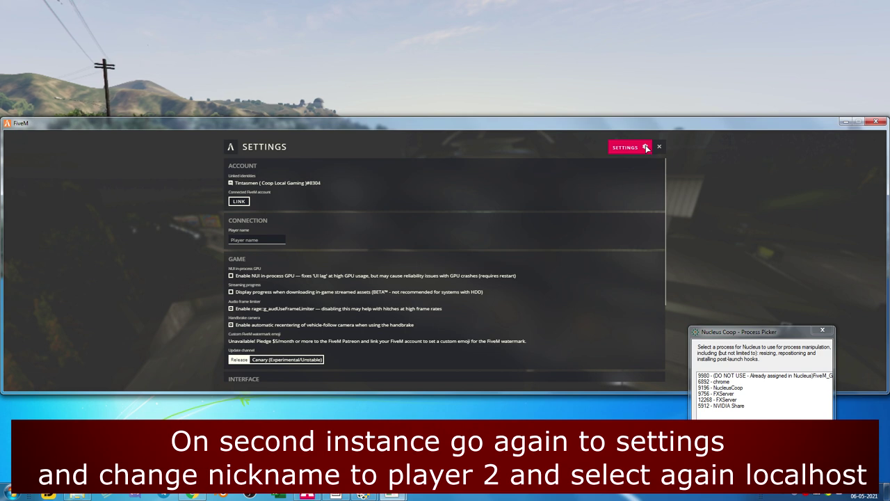
click(273, 243)
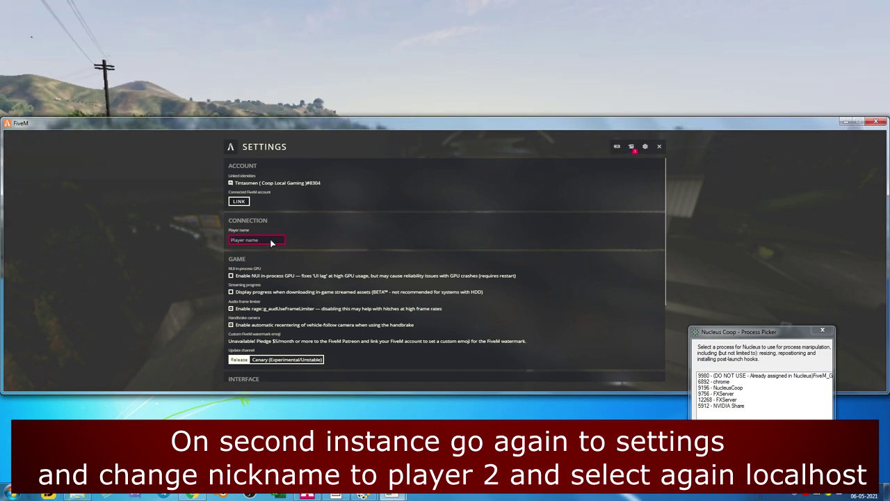
text(2)
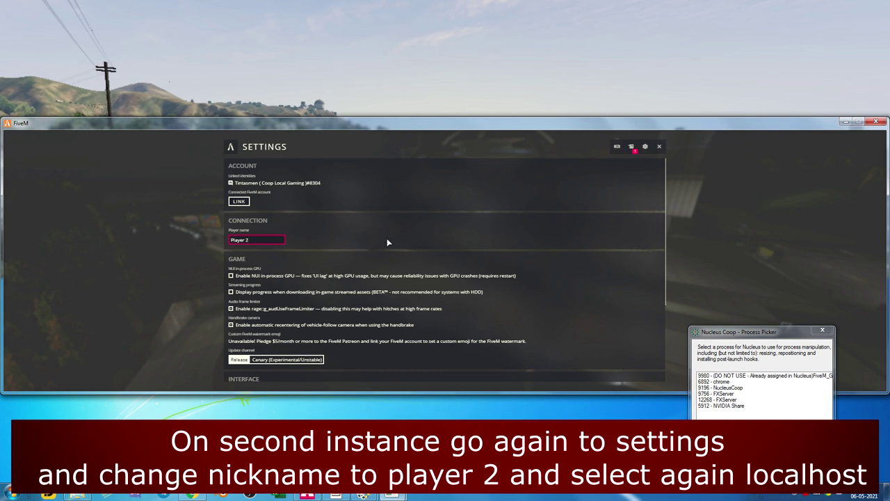
scroll(387, 239, down, 3)
scroll(382, 243, up, 1)
scroll(384, 235, down, 1)
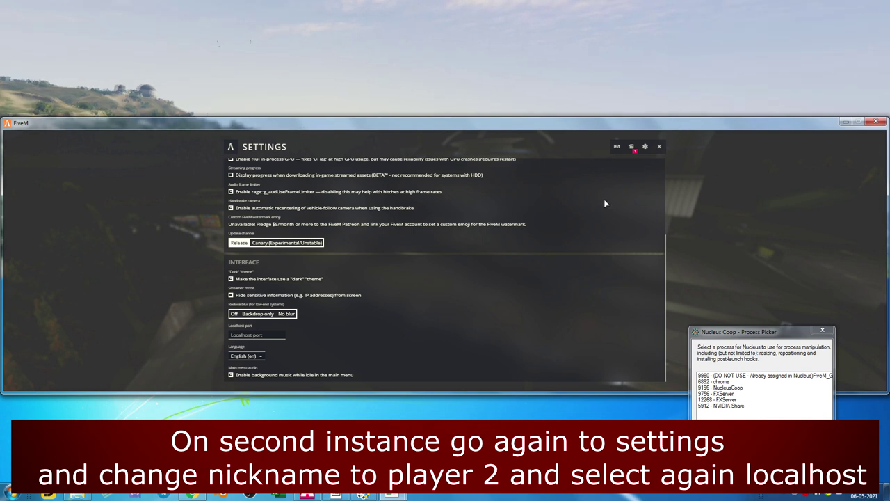
scroll(634, 215, up, 3)
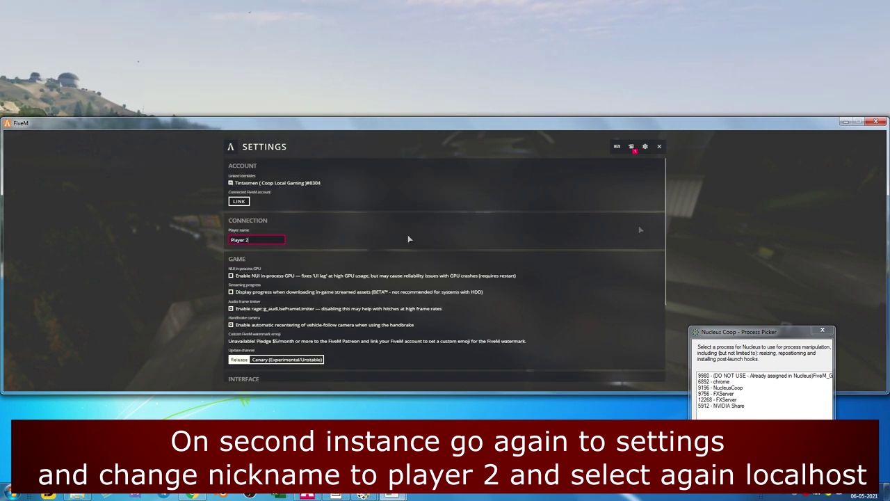
key(Escape)
Step: Connect the second instance to localhost, confirm installing the hooks once it has loaded, and open Player 2's vMenu
click(471, 223)
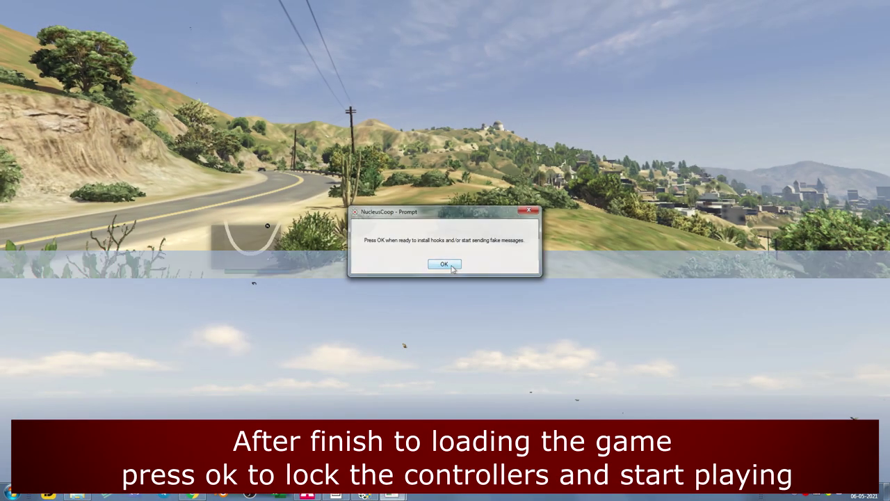
click(450, 267)
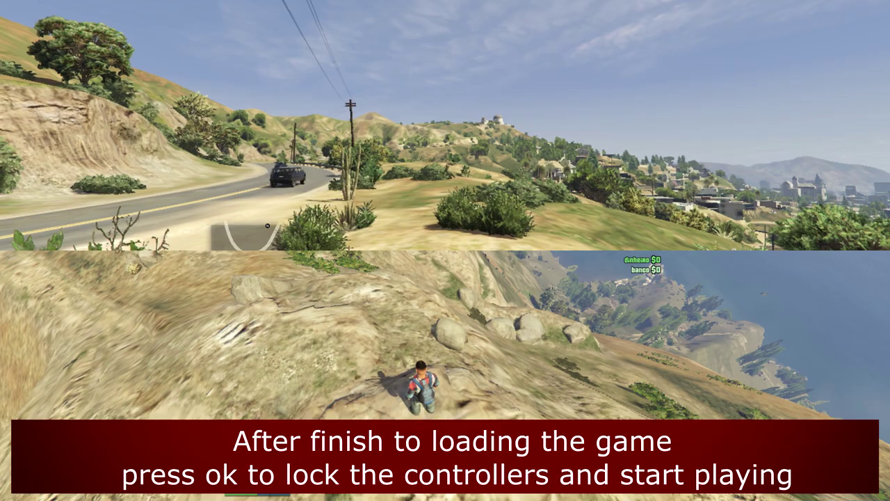
key(m)
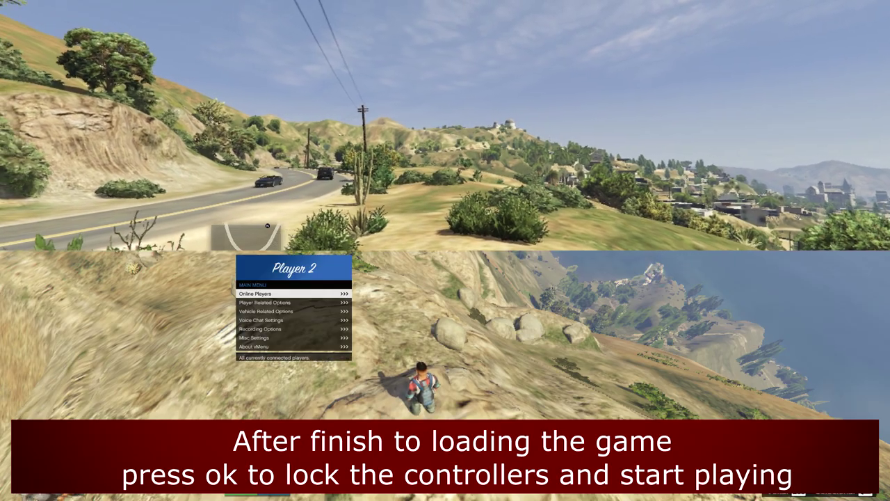